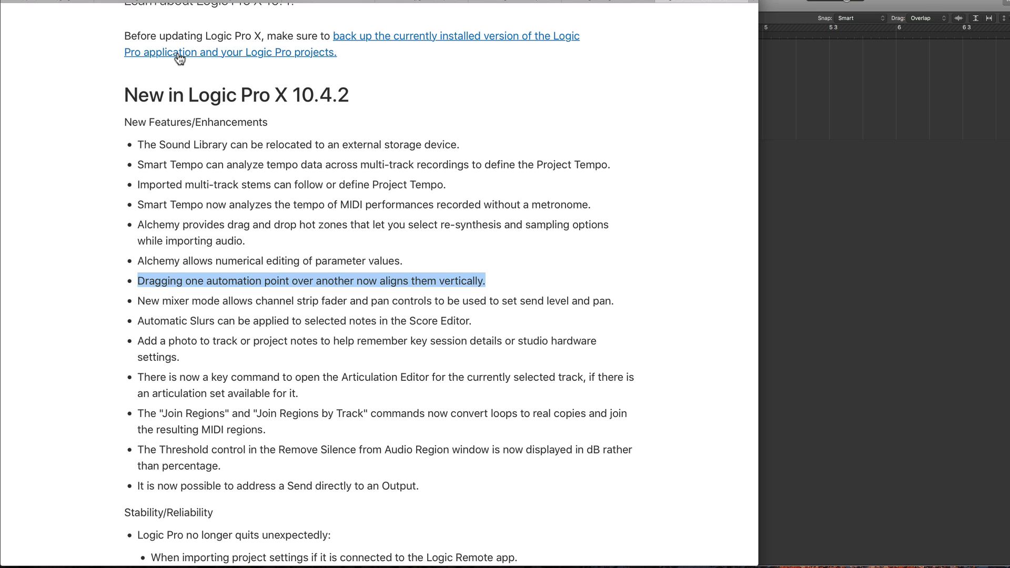
Step: Highlight the Logic Pro X 10.4.2 release note about dragging one automation point over another to align them vertically
{"action": "left_click", "coordinate": [138, 280]}
{"action": "left_click_drag", "start_coordinate": [138, 281], "coordinate": [484, 283]}
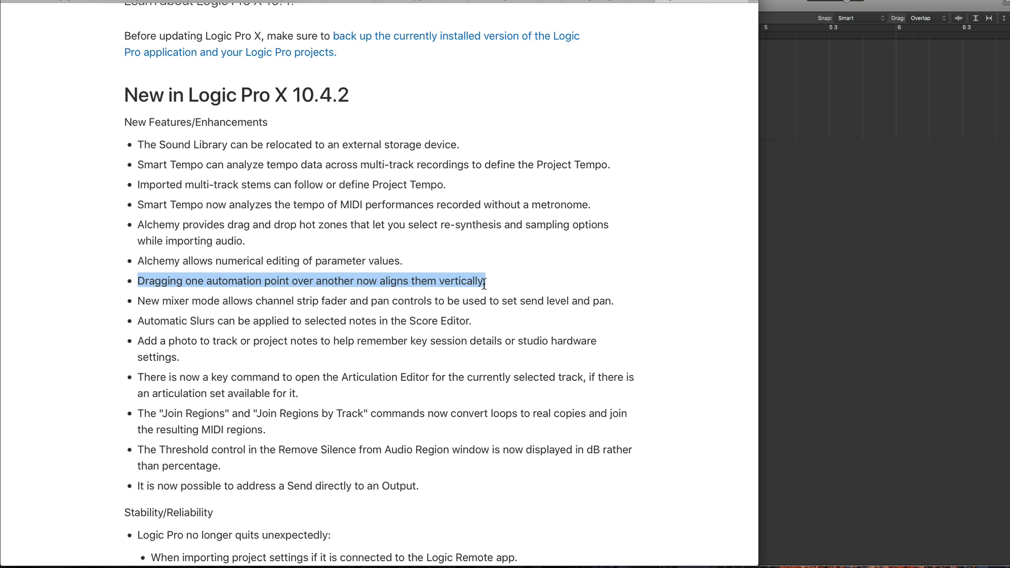
{"action": "left_click", "coordinate": [138, 280]}
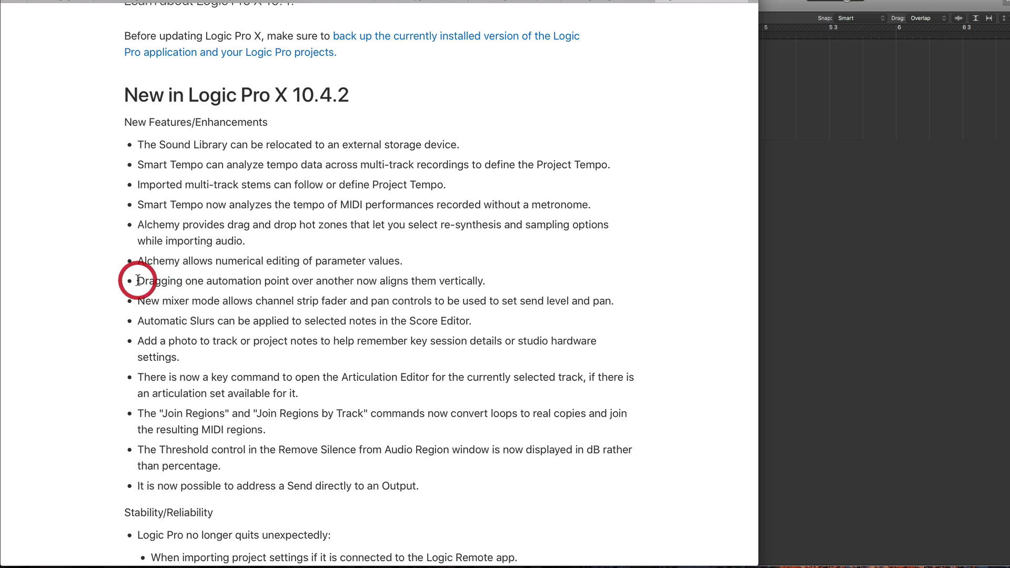
{"action": "left_click_drag", "start_coordinate": [138, 280], "coordinate": [484, 283]}
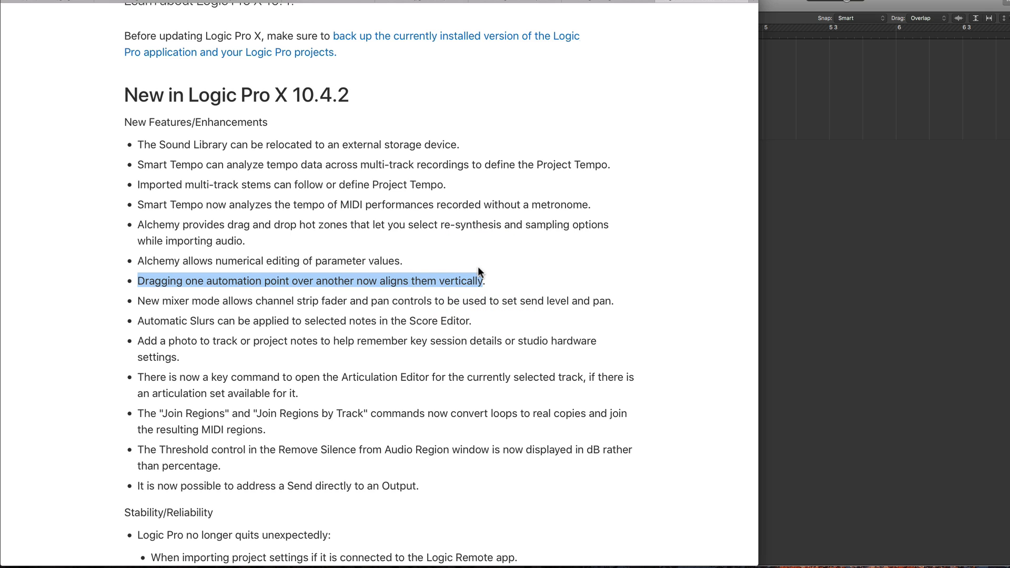
Step: Switch to Logic Pro X and play the Inst 1 region from the start of bar 1
{"action": "left_click", "coordinate": [761, 21]}
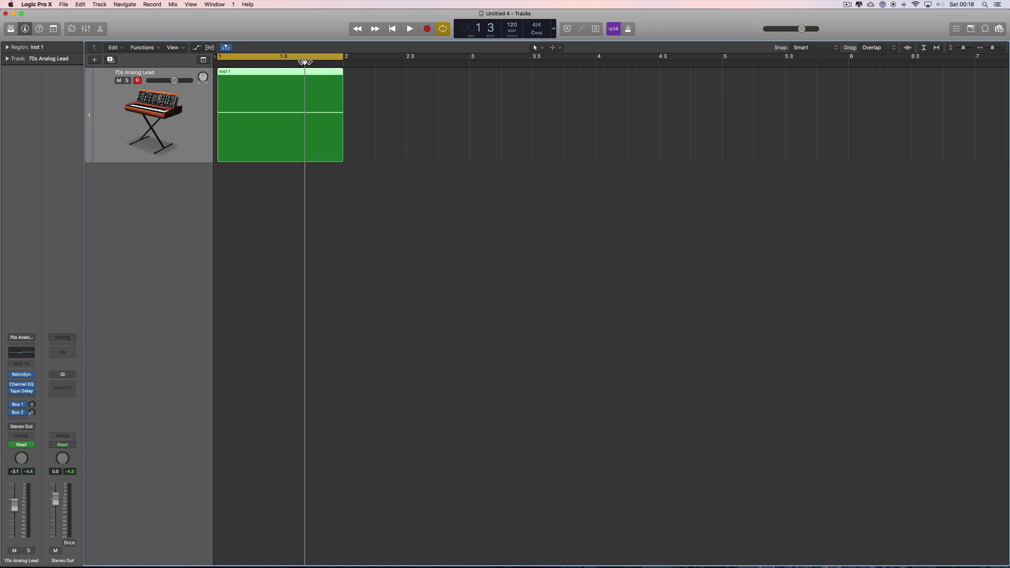
{"action": "left_click_drag", "start_coordinate": [305, 62], "coordinate": [217, 63]}
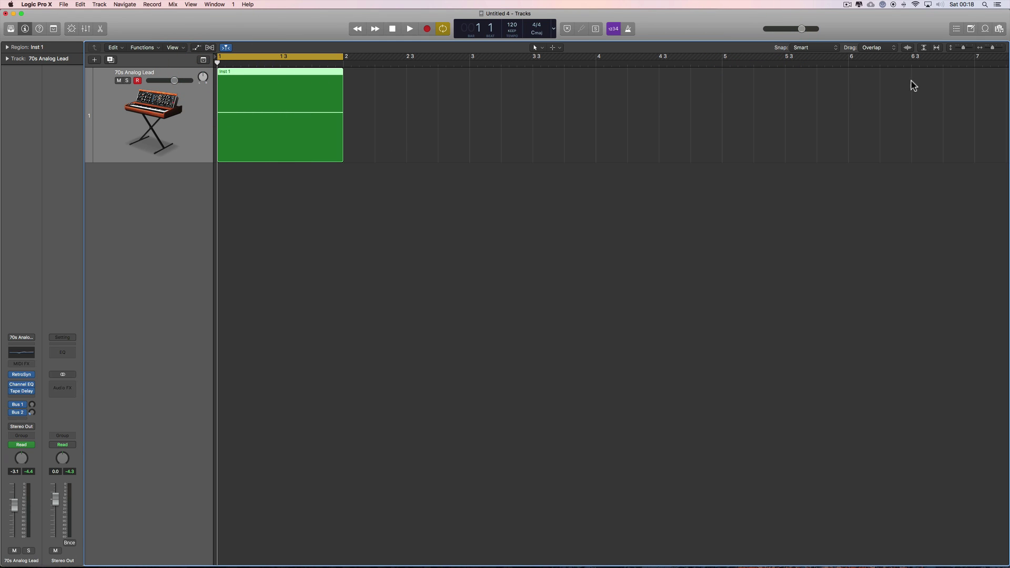
{"action": "left_click", "coordinate": [1002, 49]}
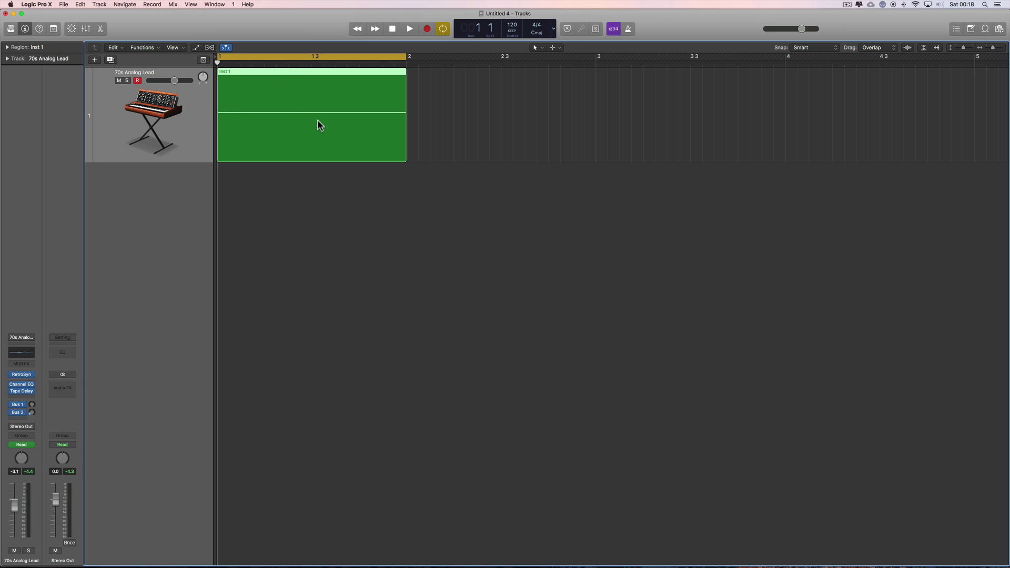
{"action": "key", "text": "space"}
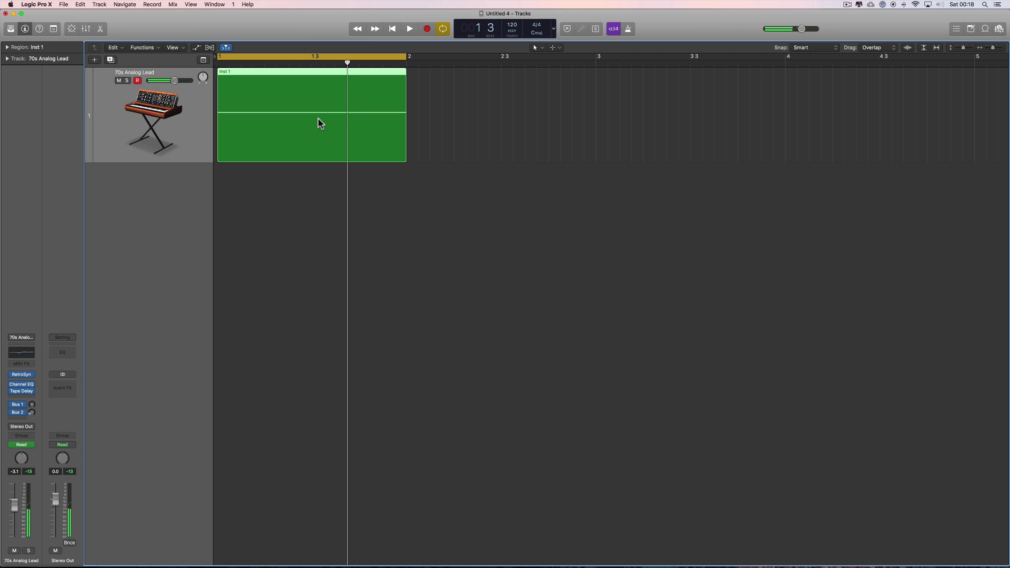
Step: Open the Inst 1 region in an enlarged Piano Roll and show its Retro Synth Cutoff region automation
{"action": "double_click", "coordinate": [309, 72]}
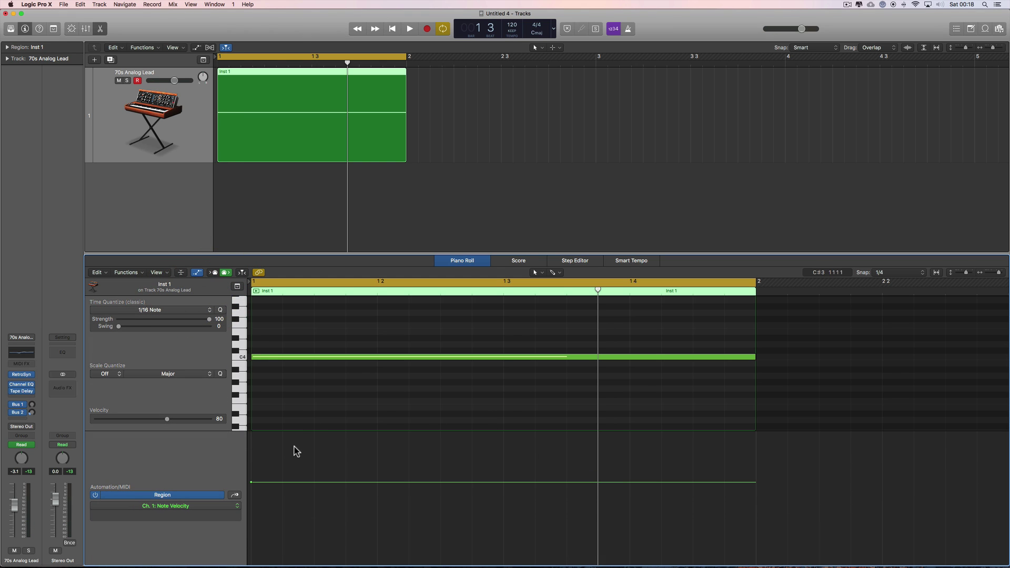
{"action": "left_click_drag", "start_coordinate": [375, 254], "coordinate": [377, 220]}
{"action": "left_click", "coordinate": [190, 500]}
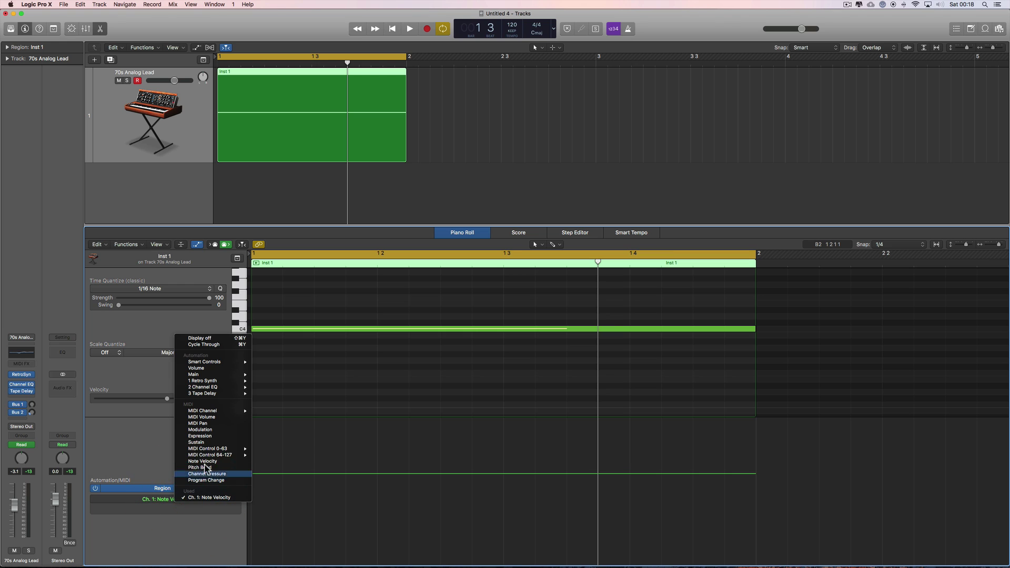
{"action": "mouse_move", "coordinate": [208, 381]}
{"action": "mouse_move", "coordinate": [269, 414]}
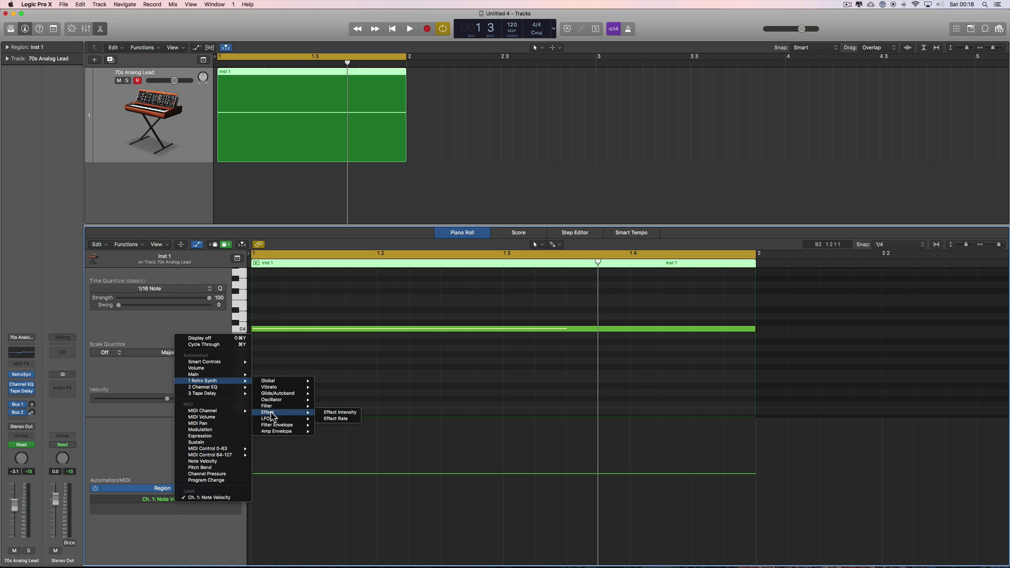
{"action": "left_click", "coordinate": [327, 406]}
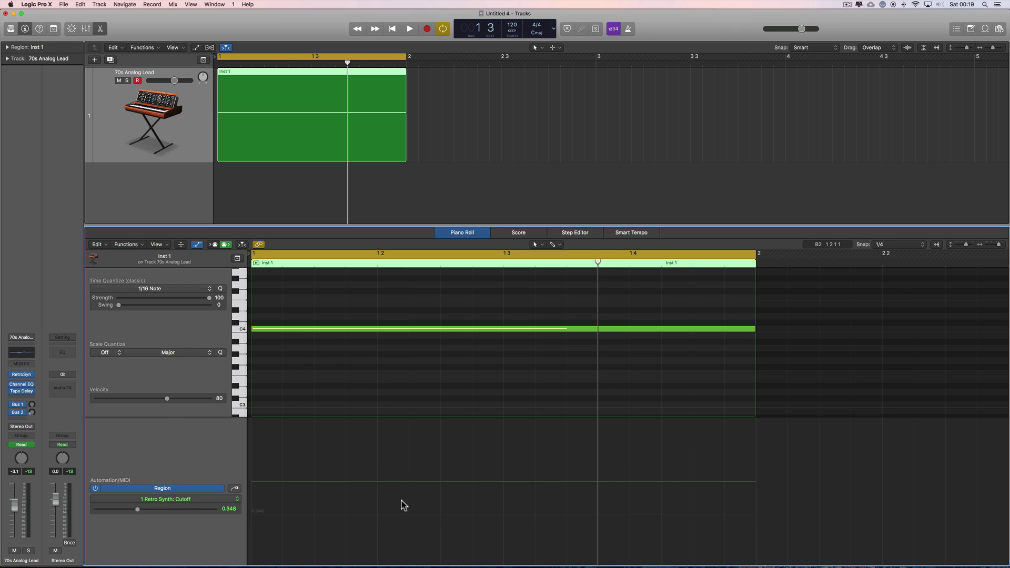
Step: Activate automation snapping in the Piano Roll, keeping the Automatic snap value
{"action": "left_click", "coordinate": [895, 244]}
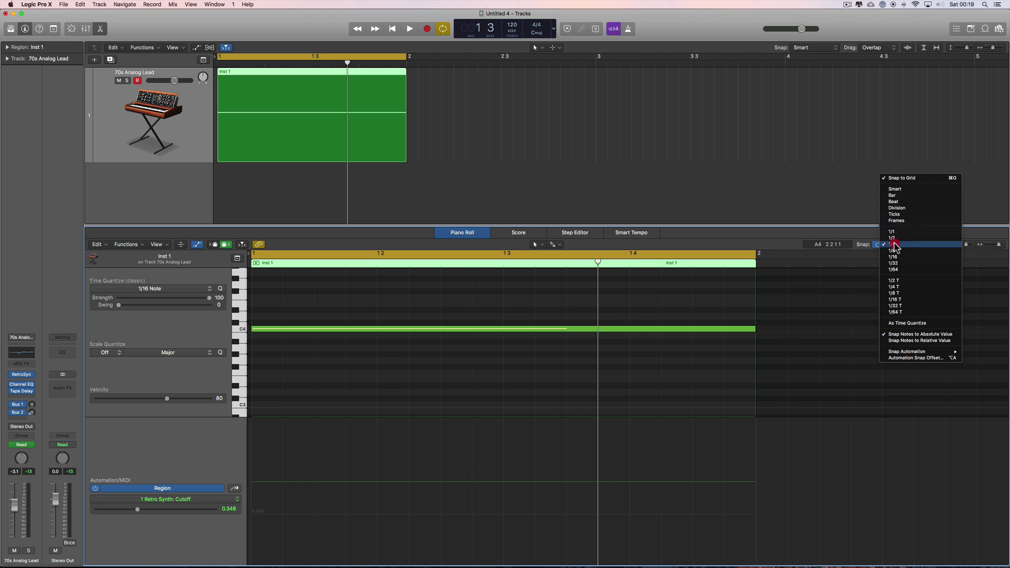
{"action": "mouse_move", "coordinate": [915, 352]}
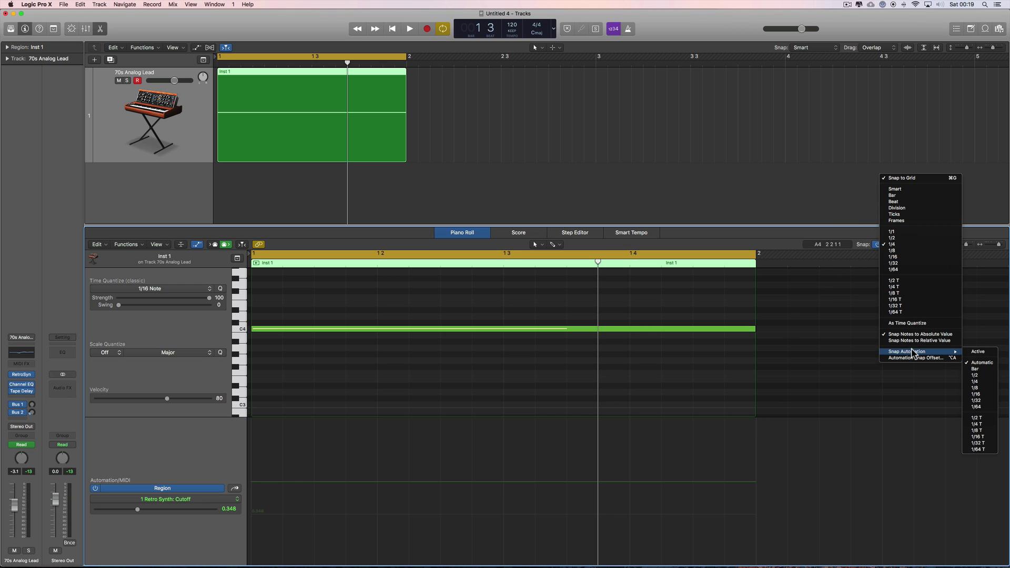
{"action": "left_click", "coordinate": [981, 354]}
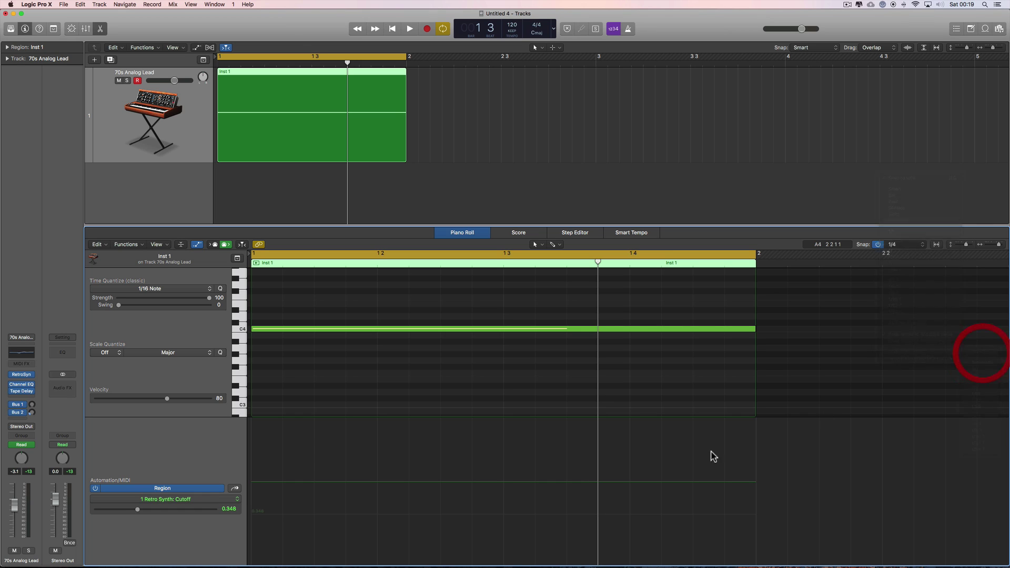
Step: Create a Cutoff automation point at the start of the region and raise it to 0.874
{"action": "left_click", "coordinate": [257, 477]}
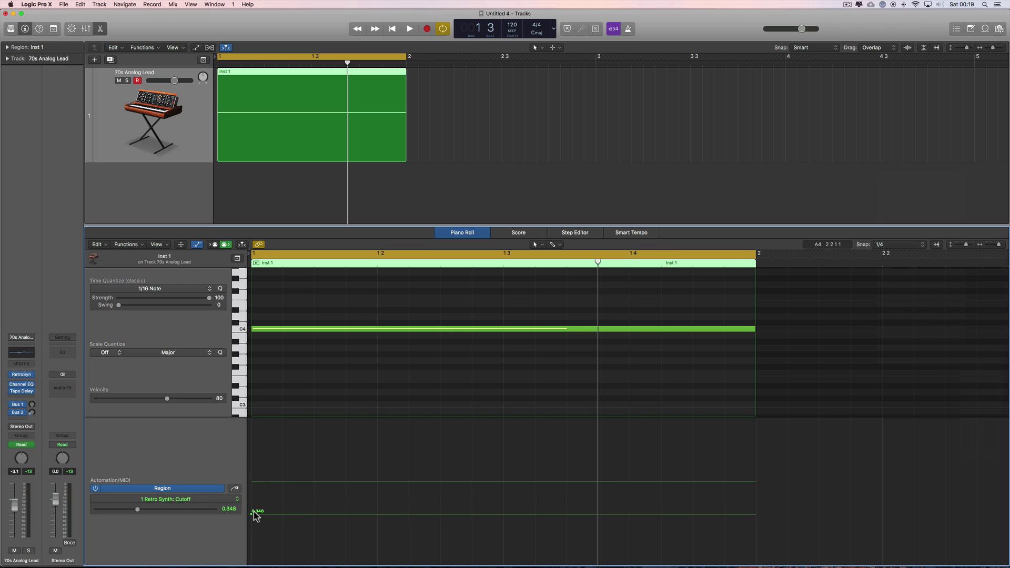
{"action": "left_click_drag", "start_coordinate": [253, 514], "coordinate": [255, 436]}
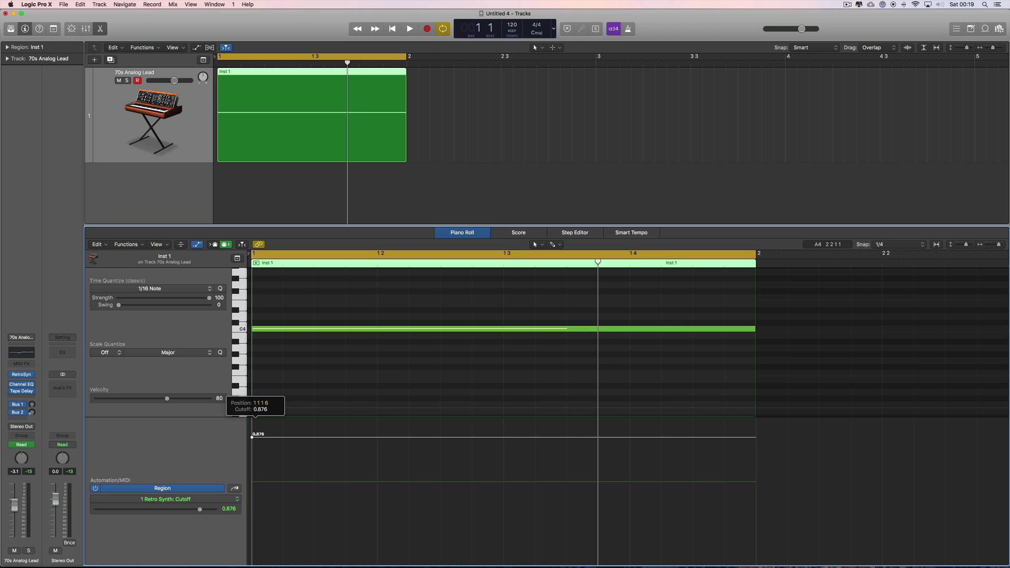
{"action": "left_click", "coordinate": [254, 436]}
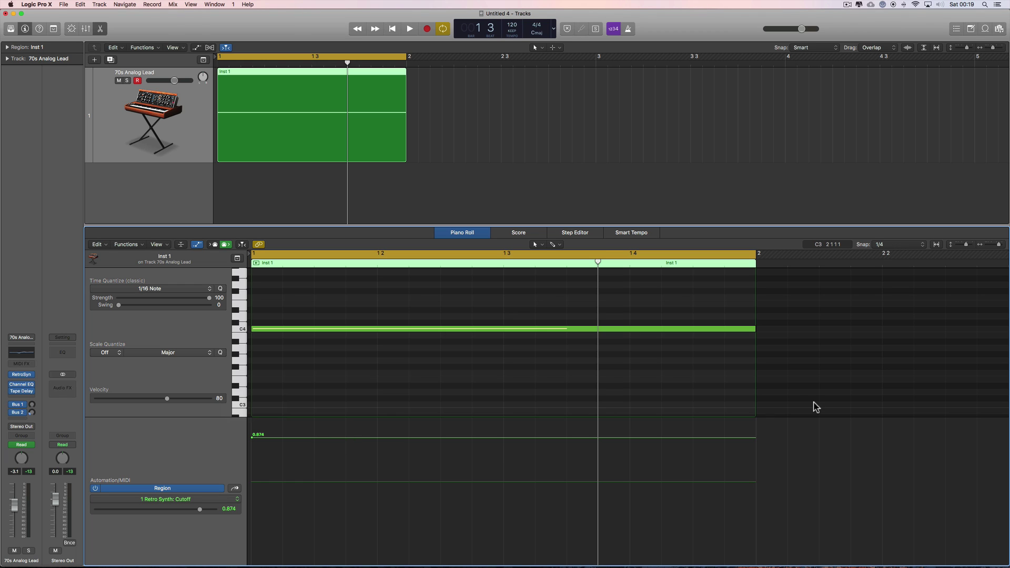
Step: Check the automation Snap Offset preference and review the Piano Roll's snap options
{"action": "left_click", "coordinate": [915, 246]}
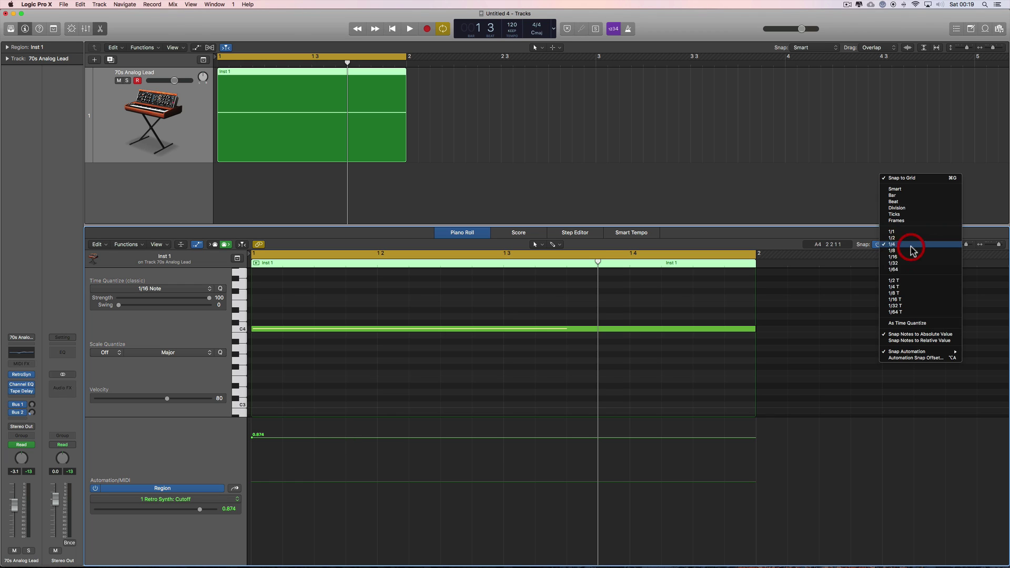
{"action": "left_click", "coordinate": [934, 359]}
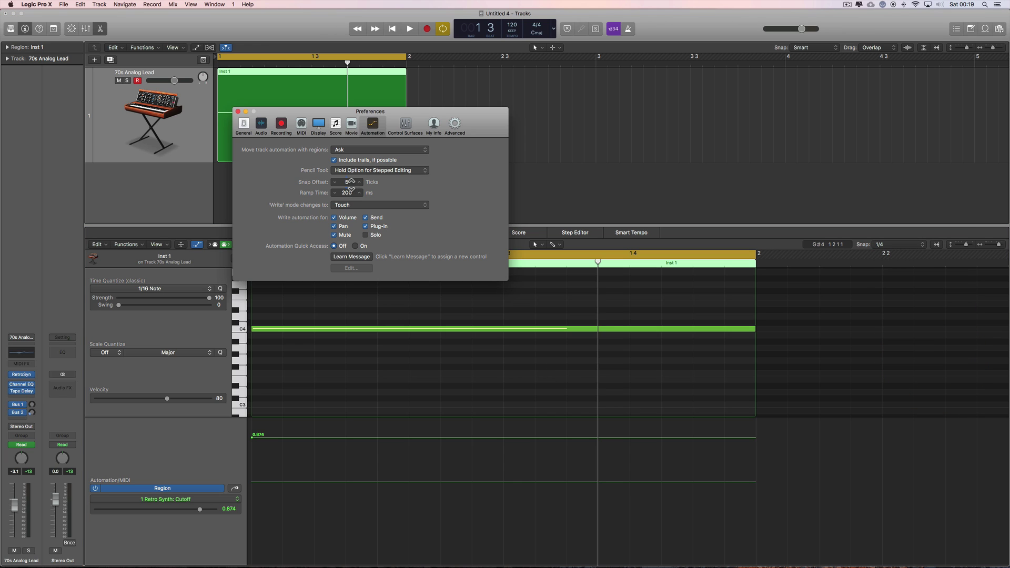
{"action": "left_click", "coordinate": [239, 113]}
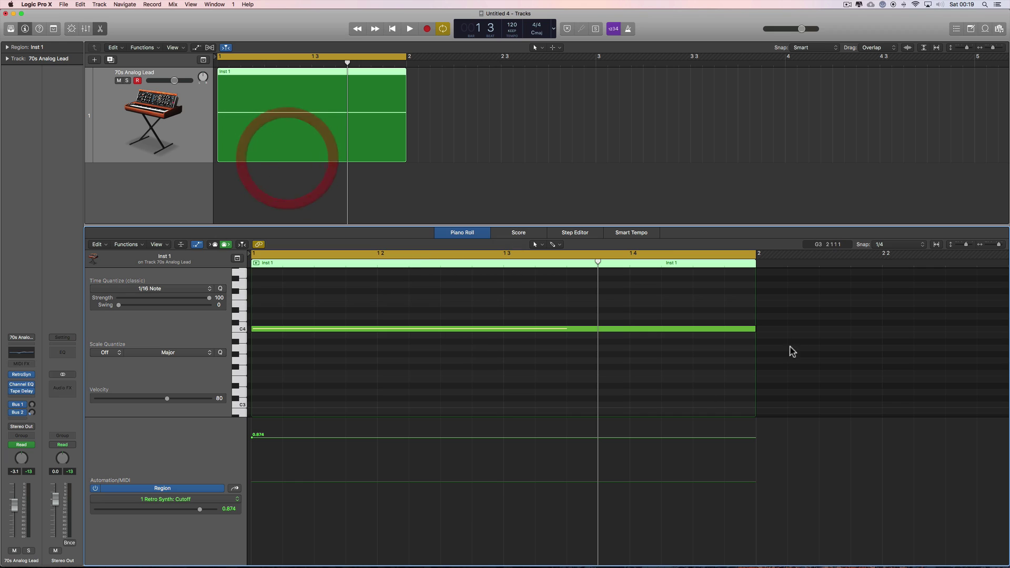
{"action": "left_click", "coordinate": [899, 246]}
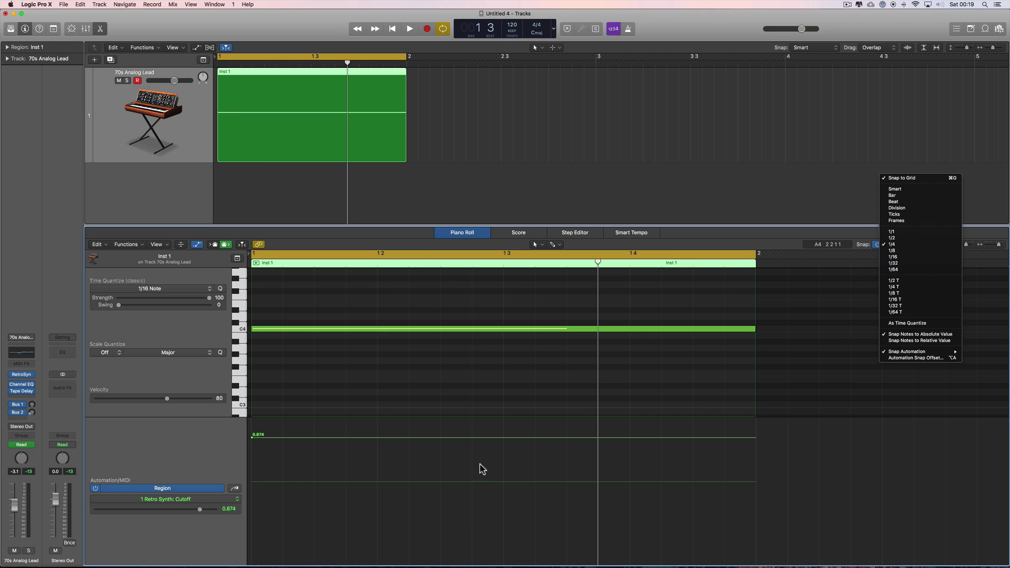
Step: Add a Cutoff automation point of 0.874 at beat 2, and turn off automation snapping
{"action": "left_click", "coordinate": [378, 437]}
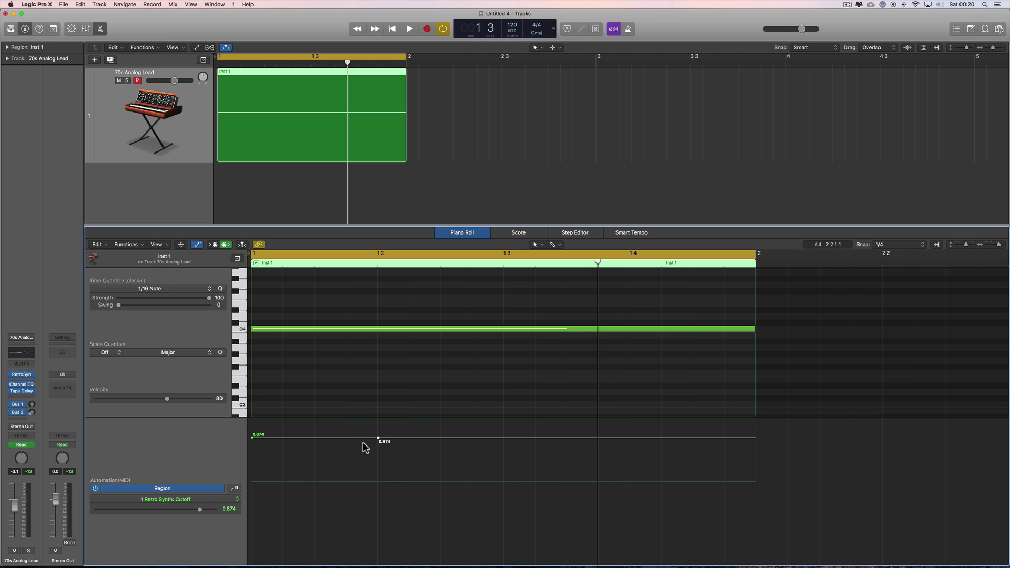
{"action": "left_click", "coordinate": [913, 246]}
{"action": "mouse_move", "coordinate": [921, 352]}
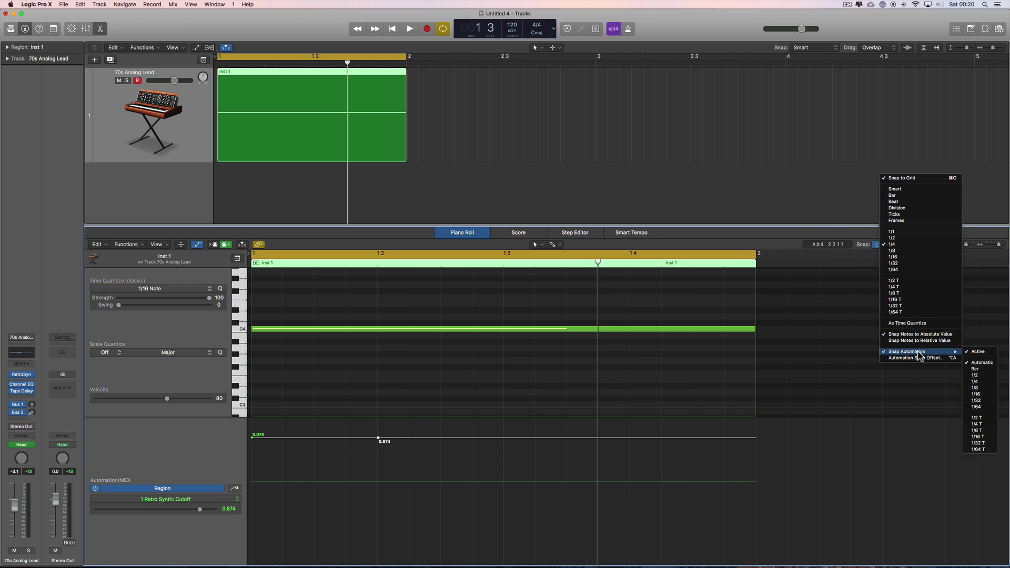
{"action": "left_click", "coordinate": [974, 353]}
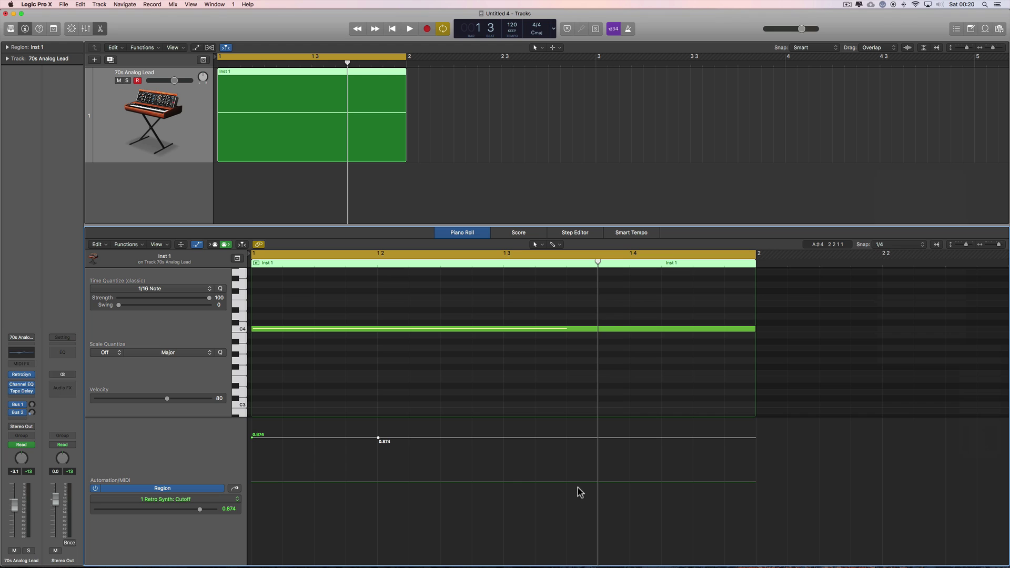
Step: Add another Cutoff point after beat 2, align it vertically below the beat 2 point and lower it to 0.154
{"action": "left_click", "coordinate": [459, 438]}
{"action": "left_click_drag", "start_coordinate": [459, 437], "coordinate": [378, 504]}
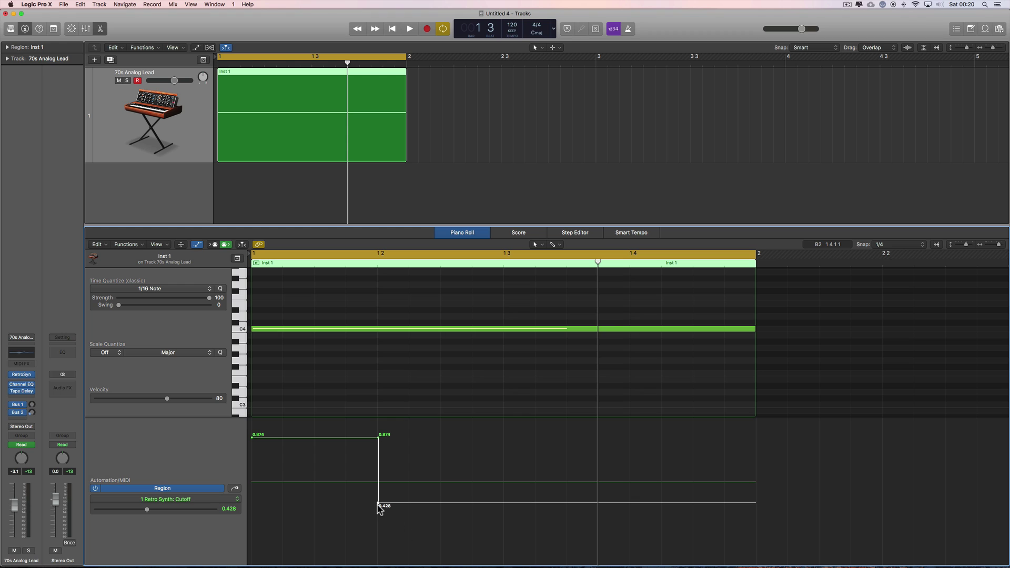
{"action": "mouse_move", "coordinate": [386, 504]}
{"action": "left_mouse_down"}
{"action": "mouse_move", "coordinate": [377, 504]}
{"action": "mouse_move", "coordinate": [400, 504]}
{"action": "mouse_move", "coordinate": [379, 503]}
{"action": "left_mouse_up"}
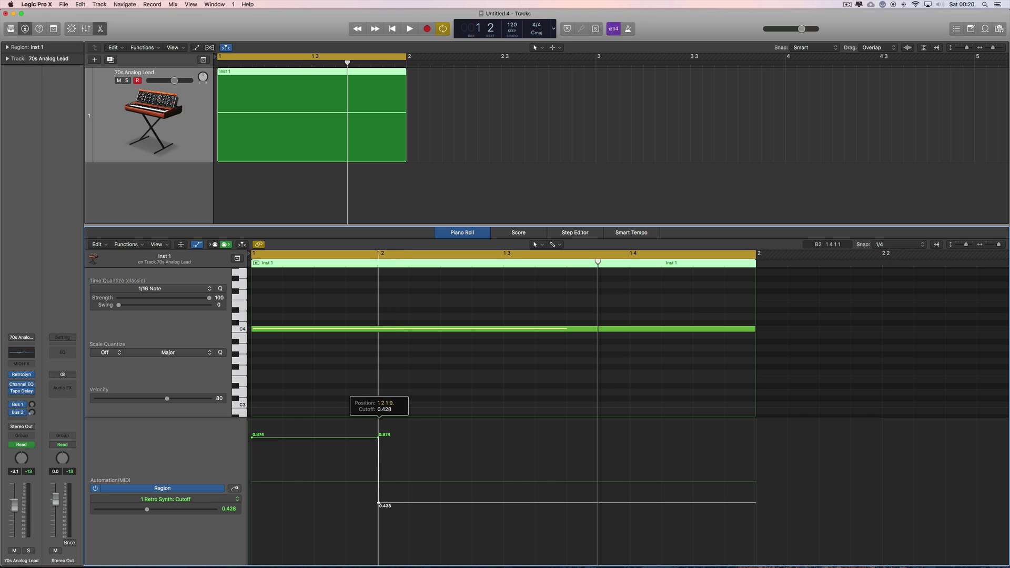
{"action": "left_click", "coordinate": [379, 504]}
{"action": "mouse_move", "coordinate": [379, 504]}
{"action": "left_mouse_down"}
{"action": "mouse_move", "coordinate": [402, 491]}
{"action": "mouse_move", "coordinate": [409, 422]}
{"action": "mouse_move", "coordinate": [379, 424]}
{"action": "mouse_move", "coordinate": [428, 462]}
{"action": "mouse_move", "coordinate": [395, 542]}
{"action": "mouse_move", "coordinate": [379, 543]}
{"action": "left_mouse_up"}
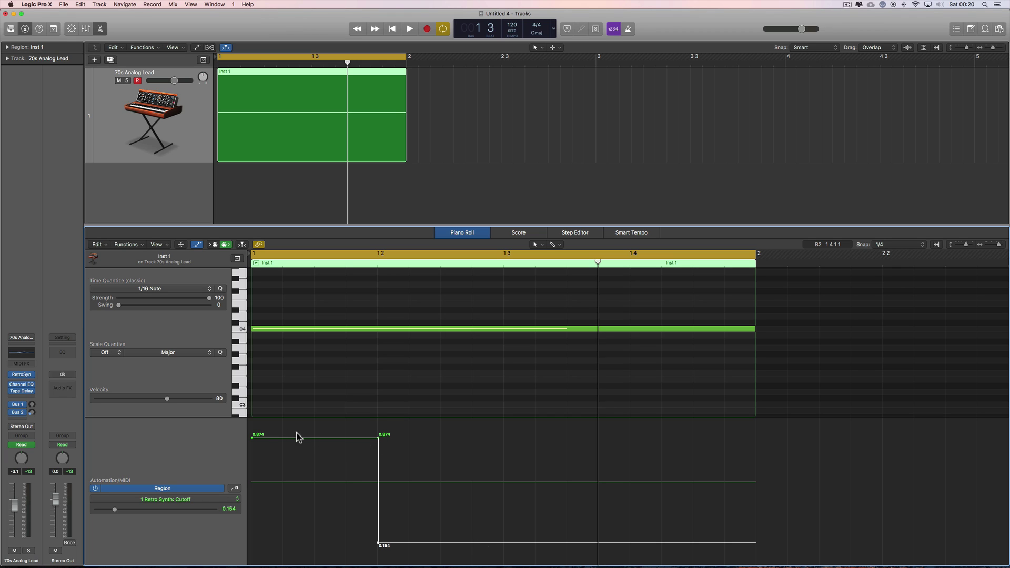
Step: Reactivate automation snapping and add a Cutoff automation point of 0.154 at beat 3
{"action": "scroll", "coordinate": [352, 437], "scroll_direction": "up", "scroll_amount": 1}
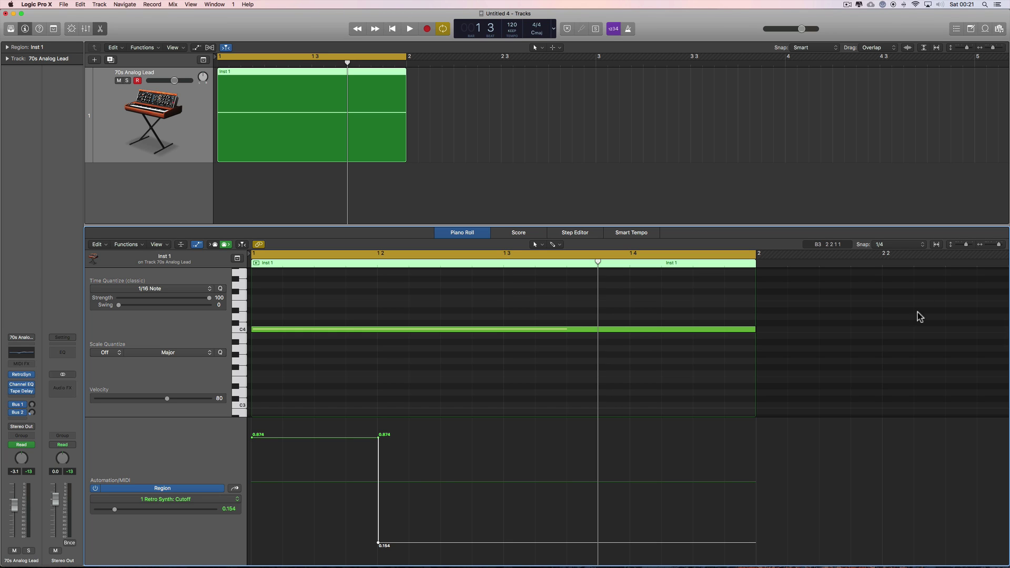
{"action": "left_click", "coordinate": [906, 245]}
{"action": "mouse_move", "coordinate": [917, 351]}
{"action": "left_click", "coordinate": [865, 416]}
{"action": "left_click", "coordinate": [504, 543]}
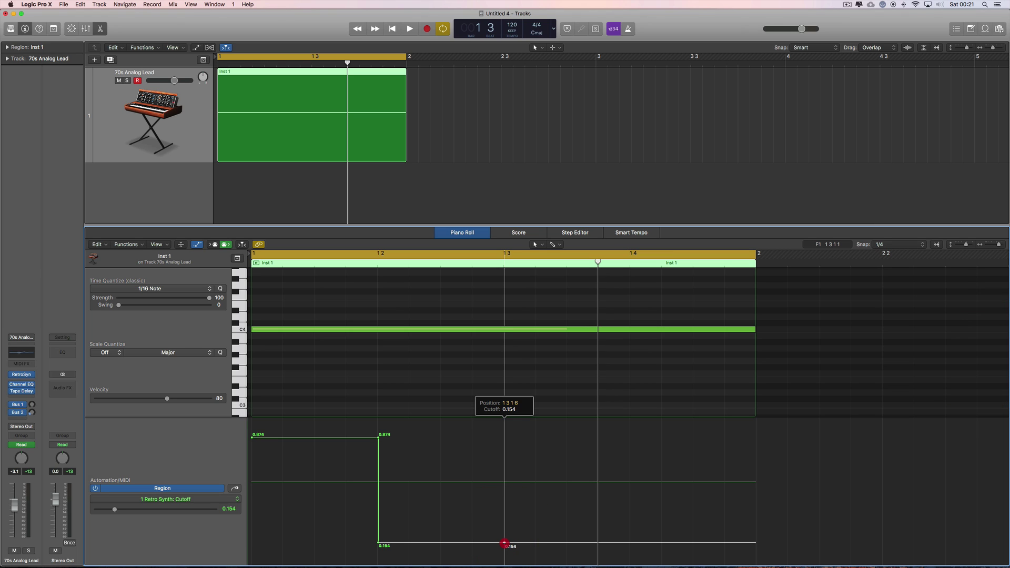
Step: Turn off automation snapping and align a new Cutoff point vertically above the beat 3 point, at 0.874
{"action": "left_click", "coordinate": [915, 250]}
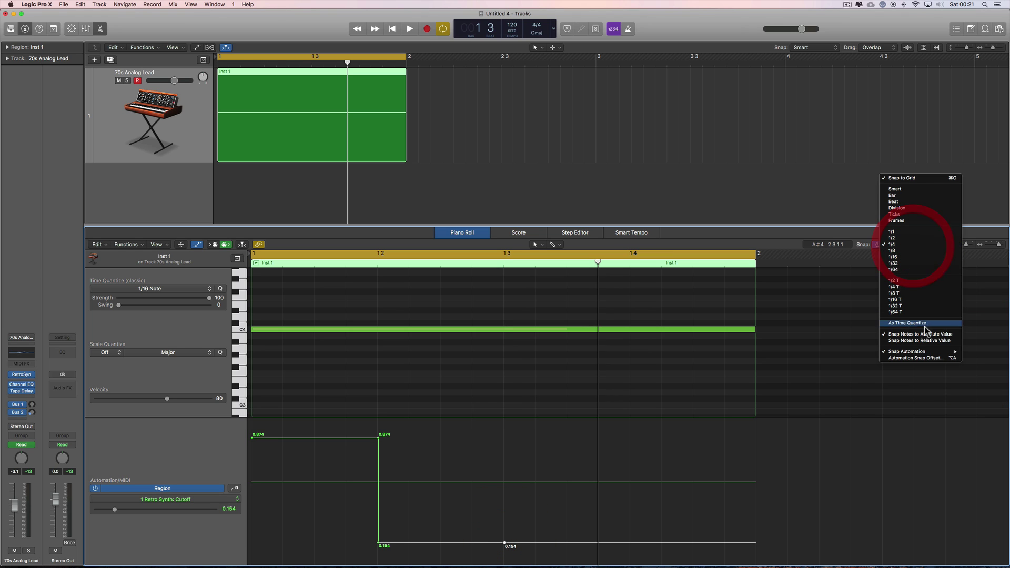
{"action": "mouse_move", "coordinate": [956, 351]}
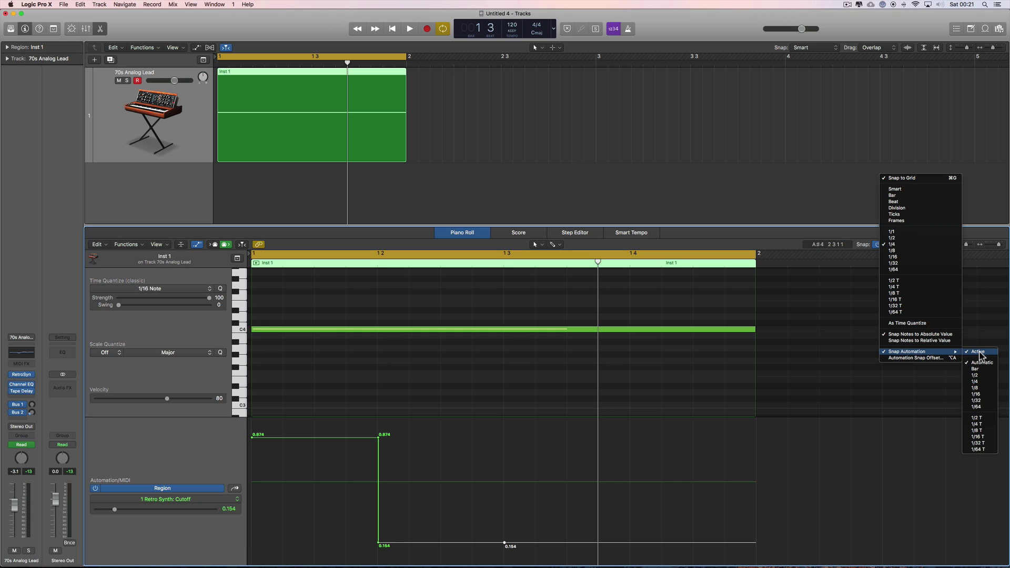
{"action": "left_click", "coordinate": [979, 353]}
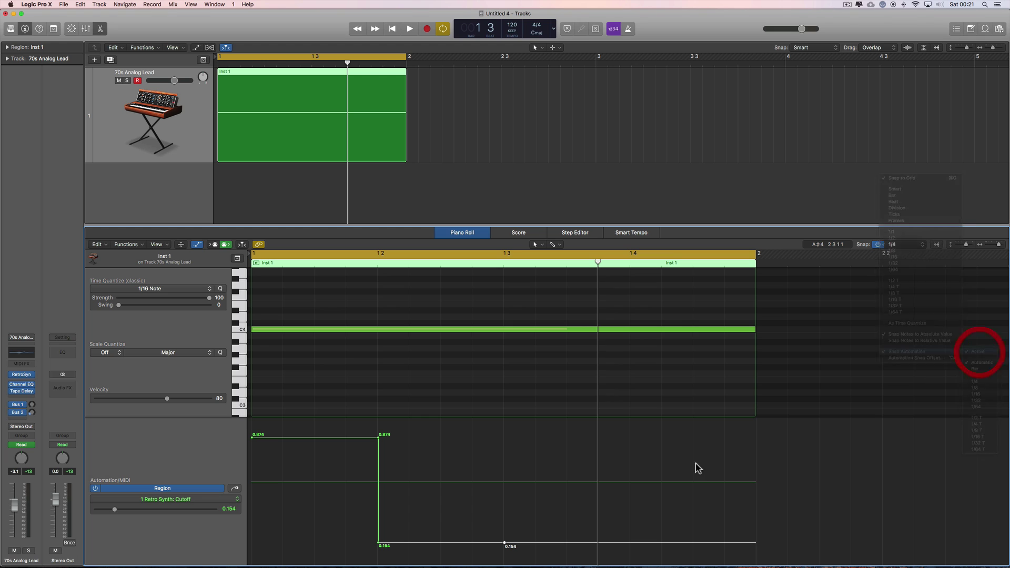
{"action": "left_click_drag", "start_coordinate": [583, 544], "coordinate": [504, 436]}
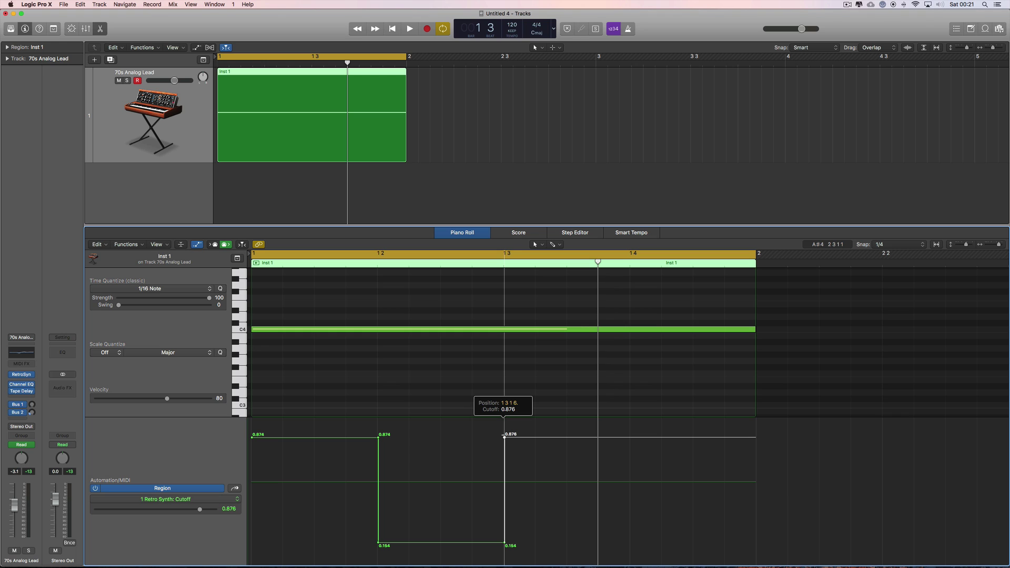
{"action": "left_click_drag", "start_coordinate": [502, 435], "coordinate": [503, 435]}
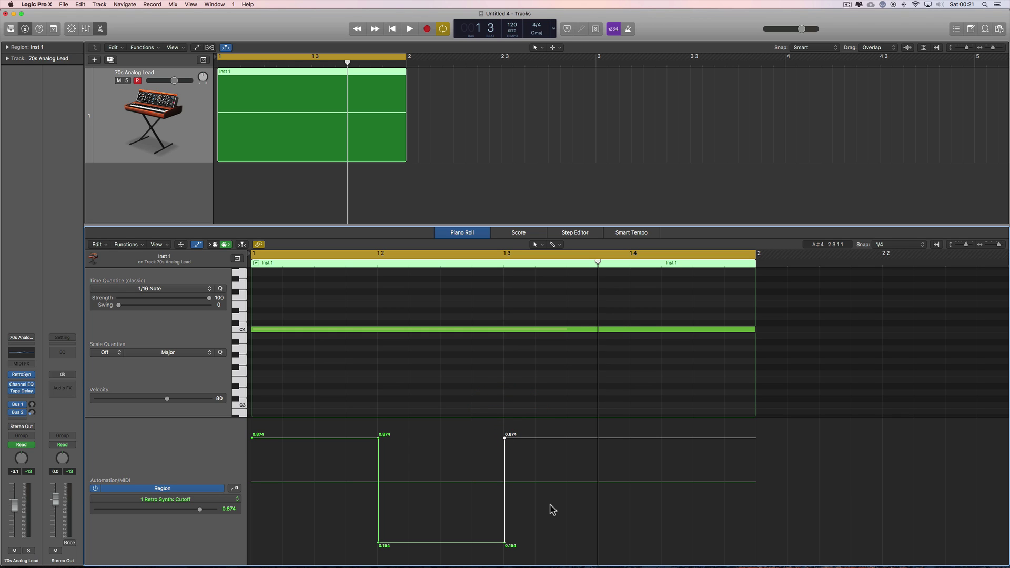
Step: Reactivate automation snapping and add a Cutoff automation point of 0.874 at beat 4
{"action": "left_click", "coordinate": [907, 245]}
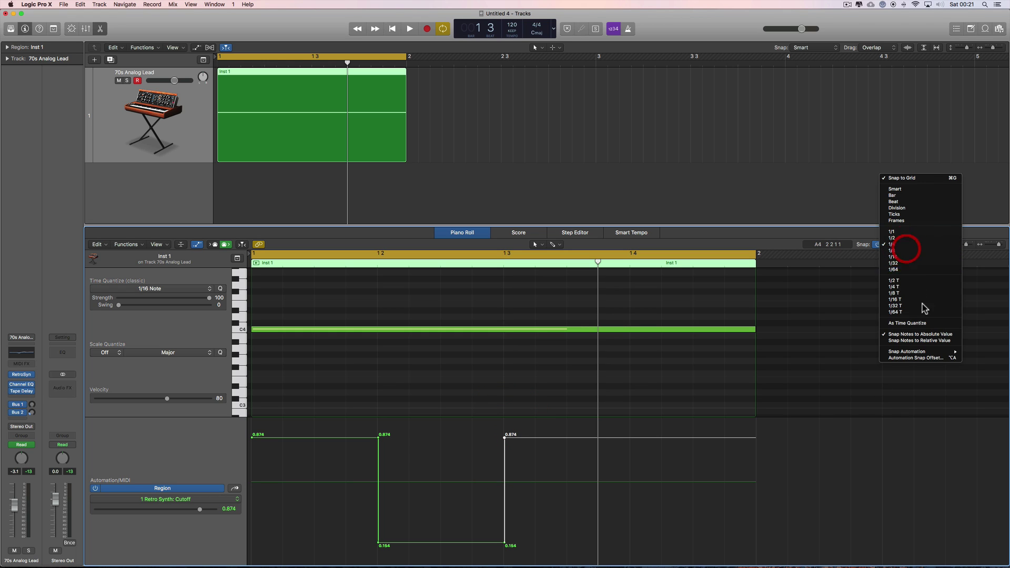
{"action": "mouse_move", "coordinate": [928, 352]}
{"action": "left_click", "coordinate": [971, 352]}
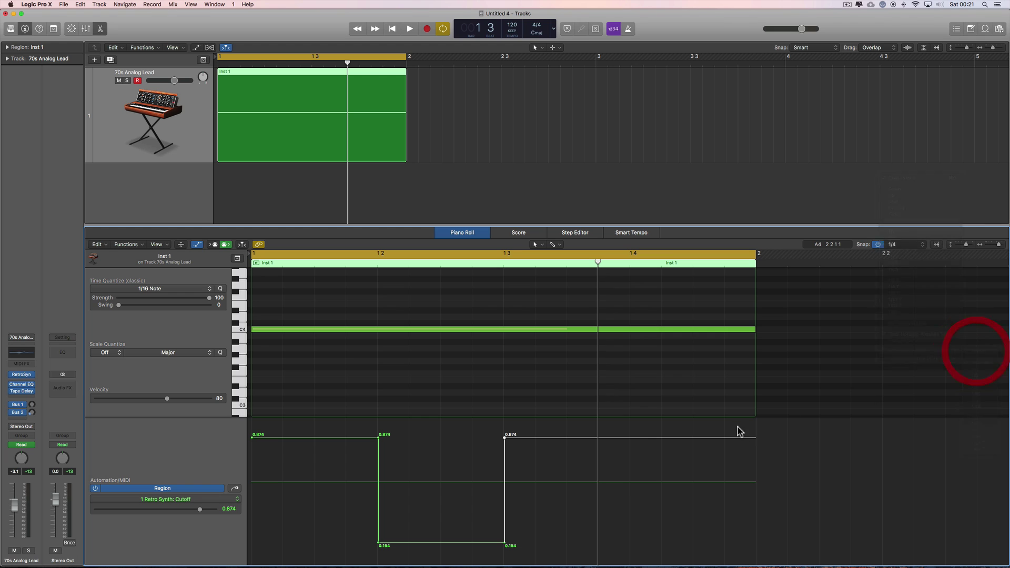
{"action": "left_click", "coordinate": [630, 438]}
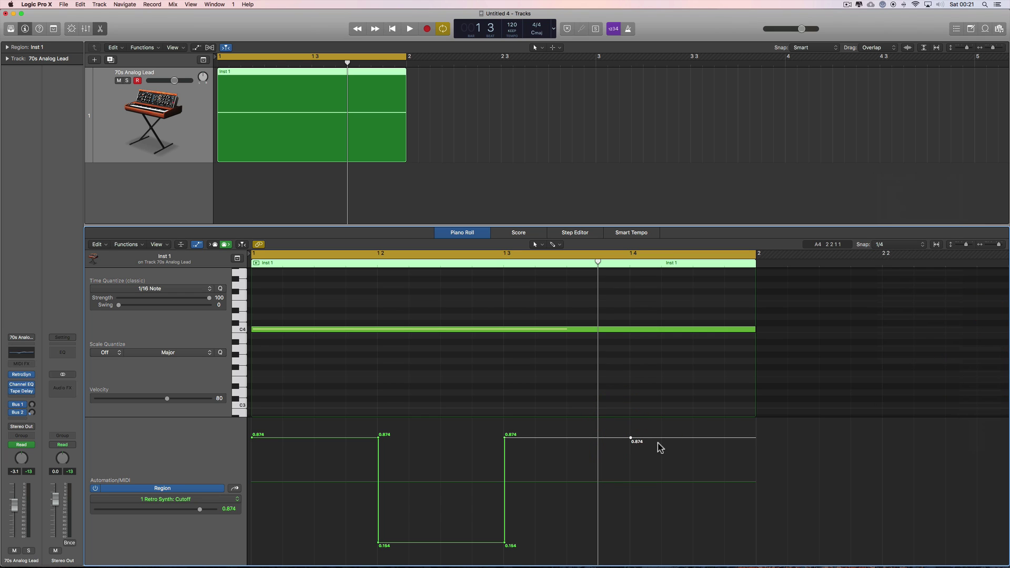
Step: Turn off automation snapping, align a new Cutoff point vertically below the beat 4 point and fine-tune it to 0.154
{"action": "left_click", "coordinate": [906, 245]}
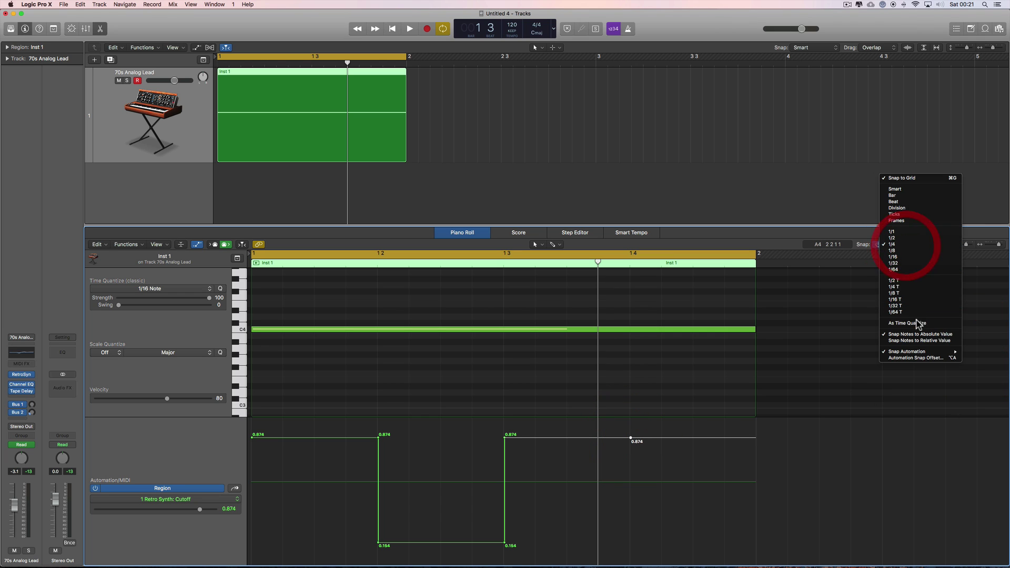
{"action": "mouse_move", "coordinate": [920, 353]}
{"action": "left_click", "coordinate": [971, 352]}
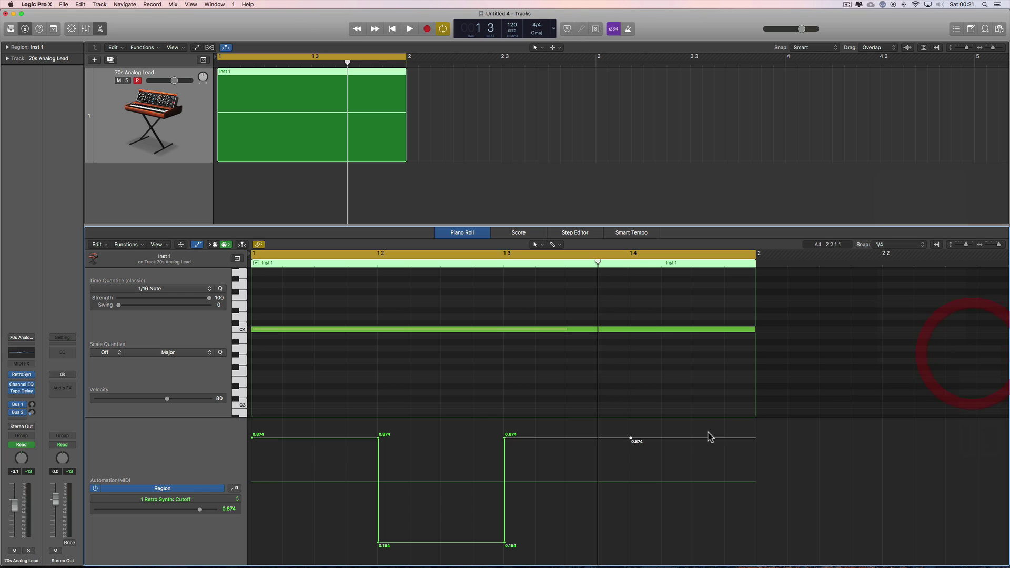
{"action": "left_click_drag", "start_coordinate": [689, 441], "coordinate": [630, 546]}
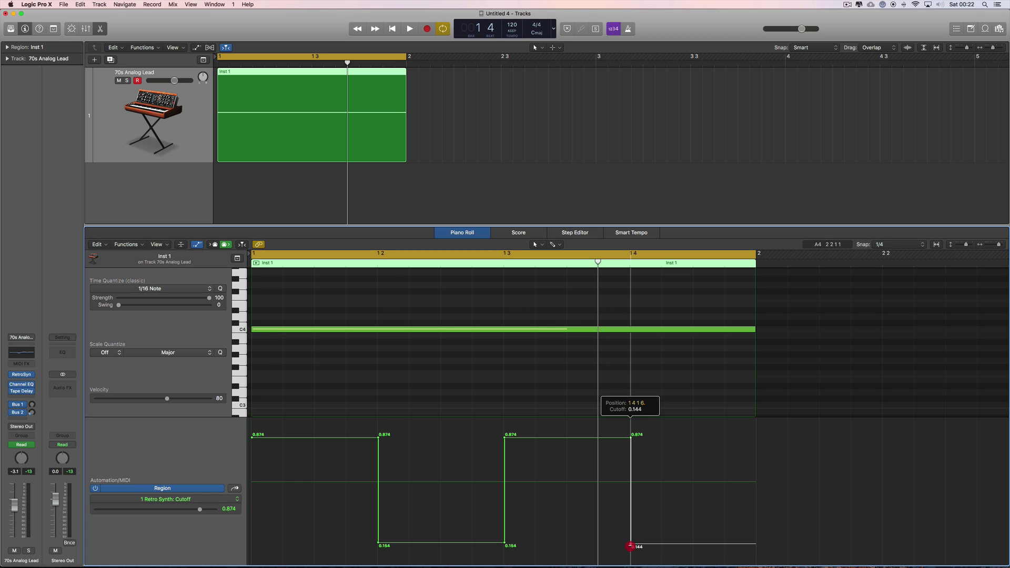
{"action": "left_click_drag", "start_coordinate": [631, 546], "coordinate": [631, 545]}
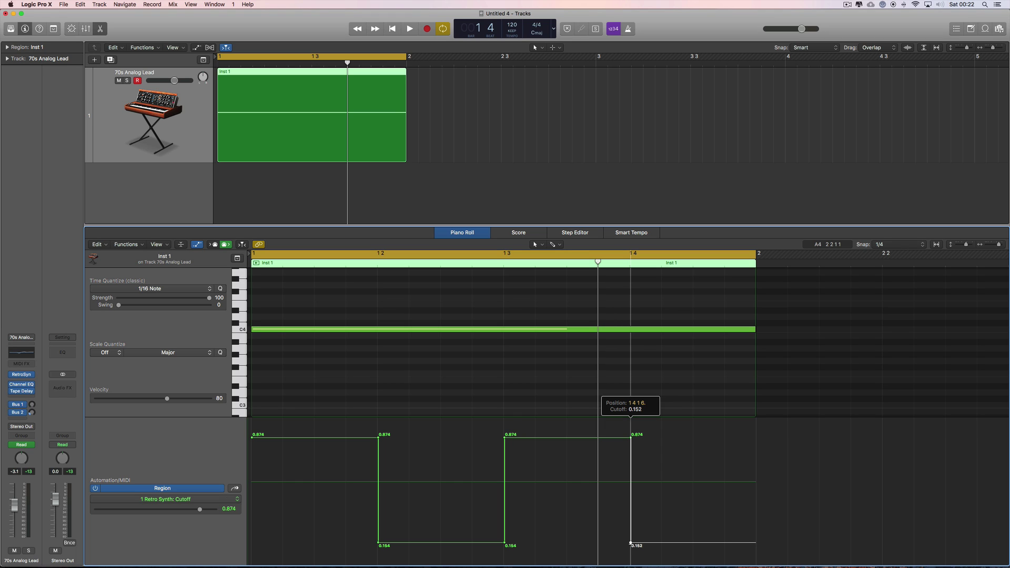
{"action": "left_click_drag", "start_coordinate": [631, 543], "coordinate": [631, 544]}
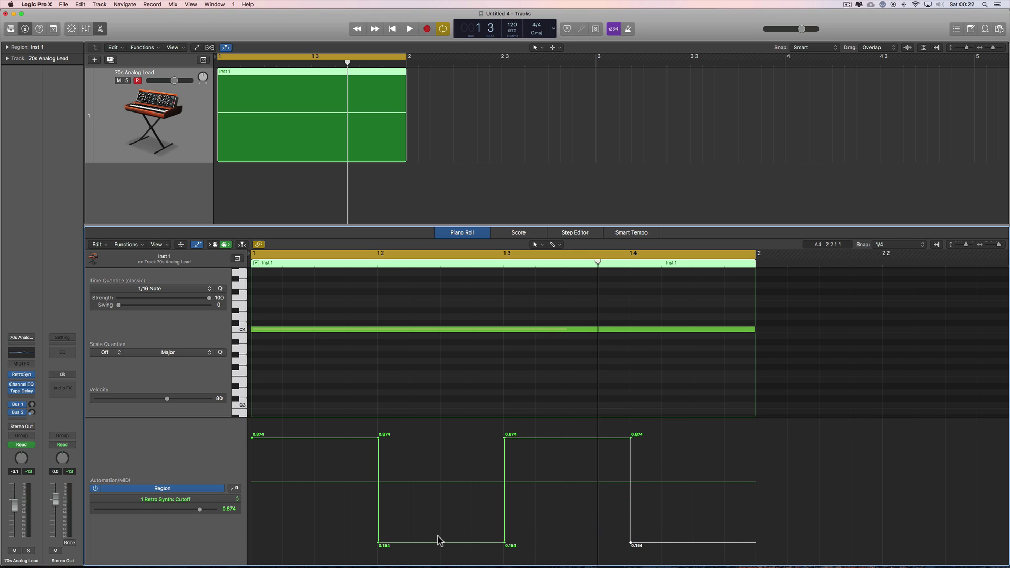
Step: Deselect the automation points and play the looped region to hear the stepped Cutoff curve, stopping playback when done
{"action": "left_click", "coordinate": [684, 450]}
{"action": "key", "text": "space"}
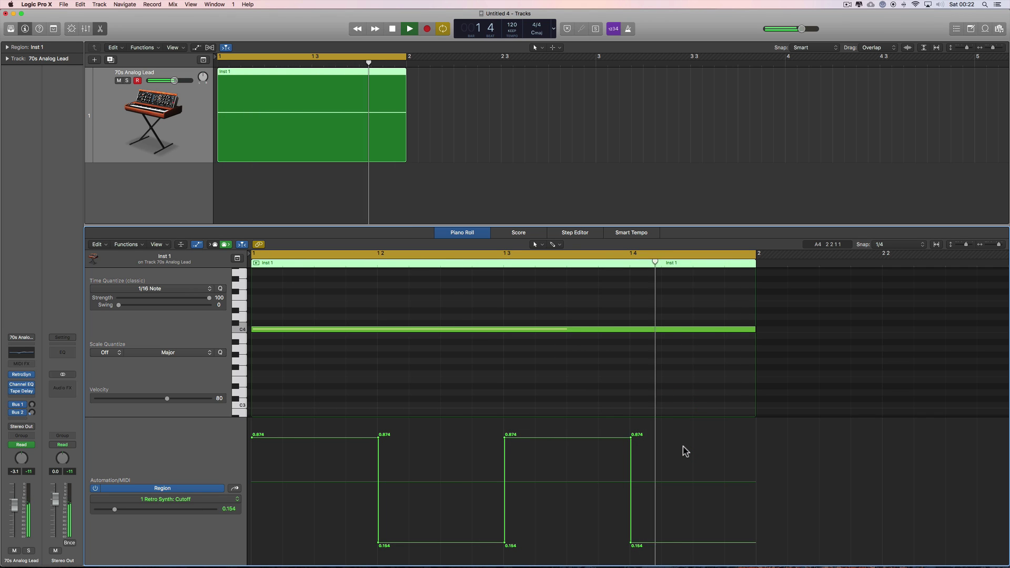
{"action": "key", "text": "space"}
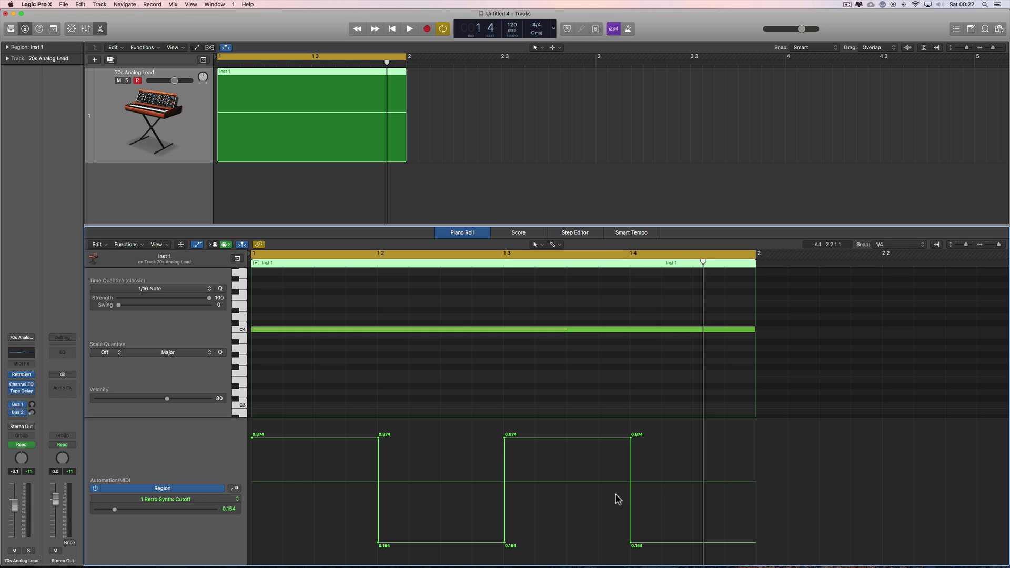
{"action": "scroll", "coordinate": [669, 450], "scroll_direction": "right", "scroll_amount": 1}
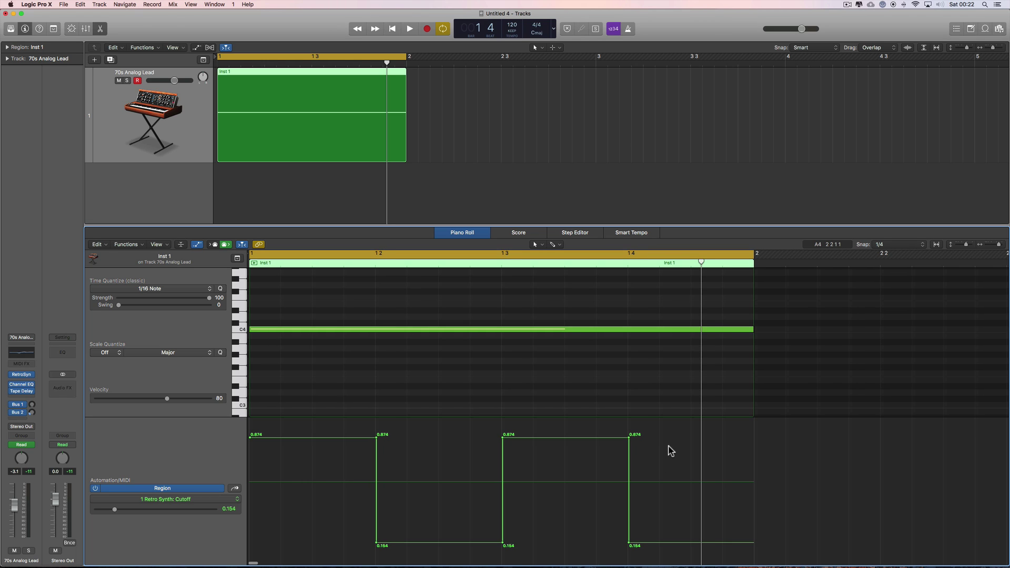
{"action": "scroll", "coordinate": [670, 451], "scroll_direction": "left", "scroll_amount": 1}
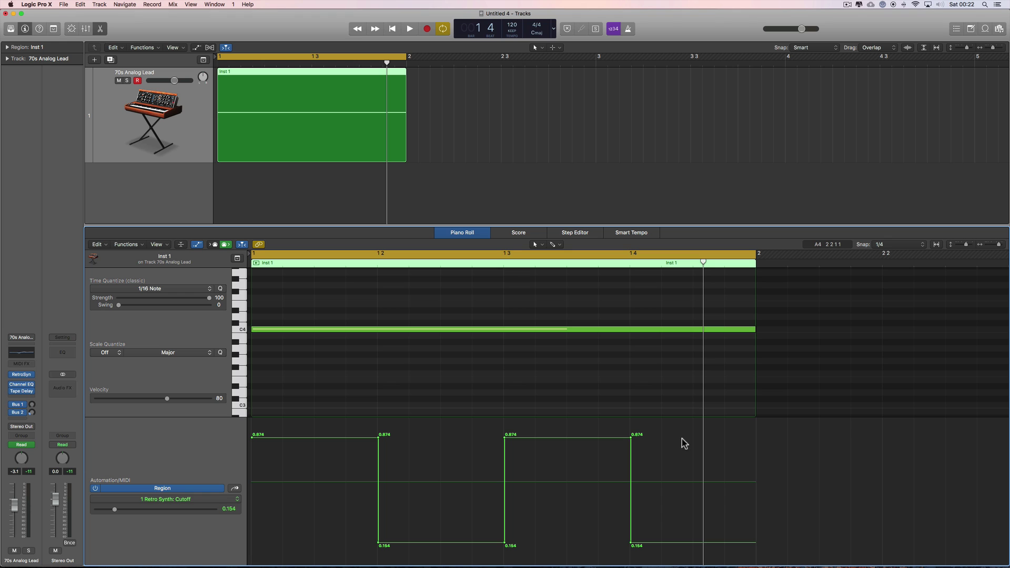
Step: Switch to the Automation Select Tool for editing the Cutoff points in the Piano Roll
{"action": "right_click", "coordinate": [682, 439]}
{"action": "scroll", "coordinate": [711, 508], "scroll_direction": "down", "scroll_amount": 2}
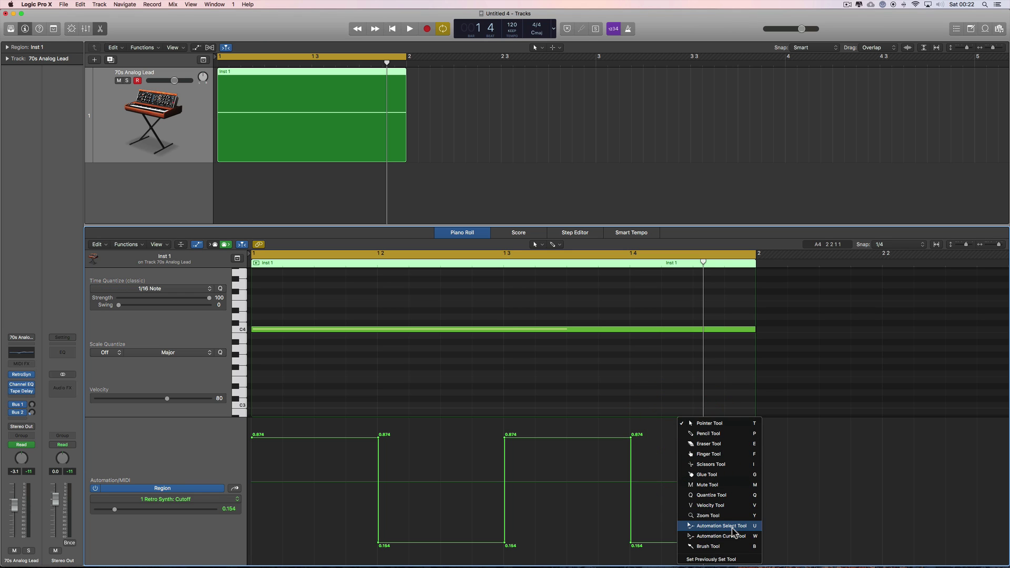
{"action": "left_click", "coordinate": [717, 525]}
{"action": "left_click_drag", "start_coordinate": [659, 429], "coordinate": [314, 542]}
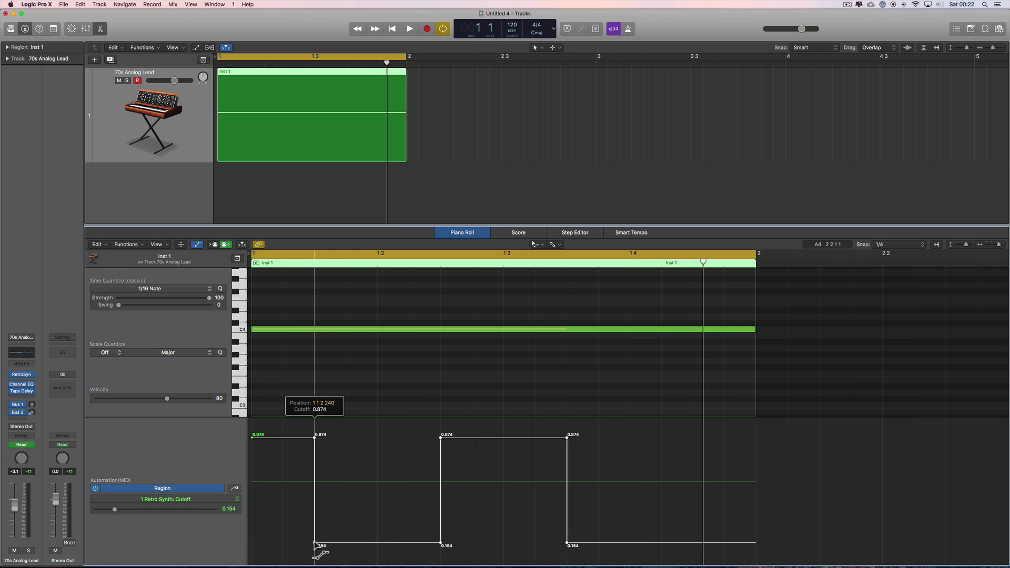
{"action": "left_click", "coordinate": [315, 543]}
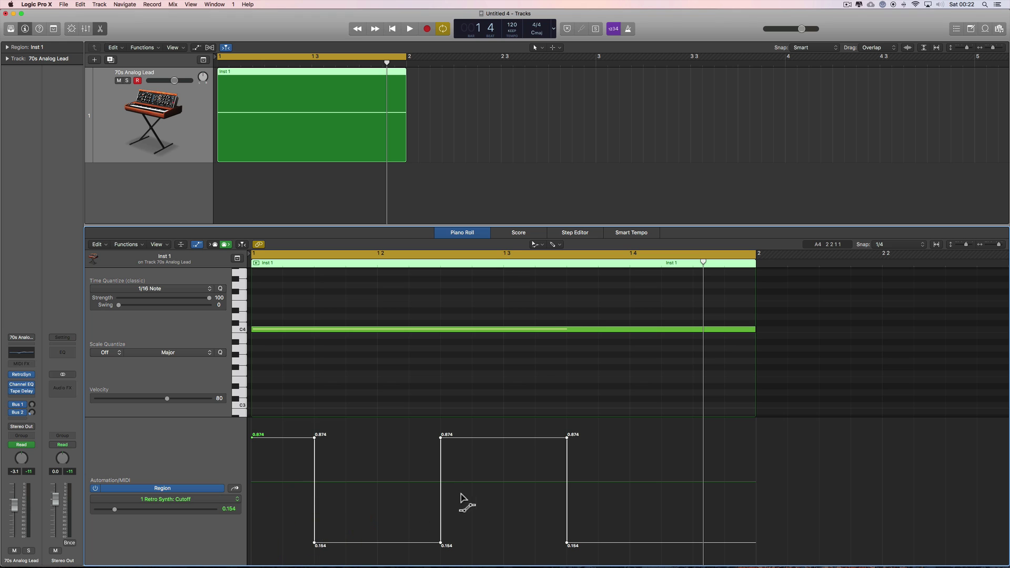
{"action": "left_click_drag", "start_coordinate": [441, 436], "coordinate": [450, 520]}
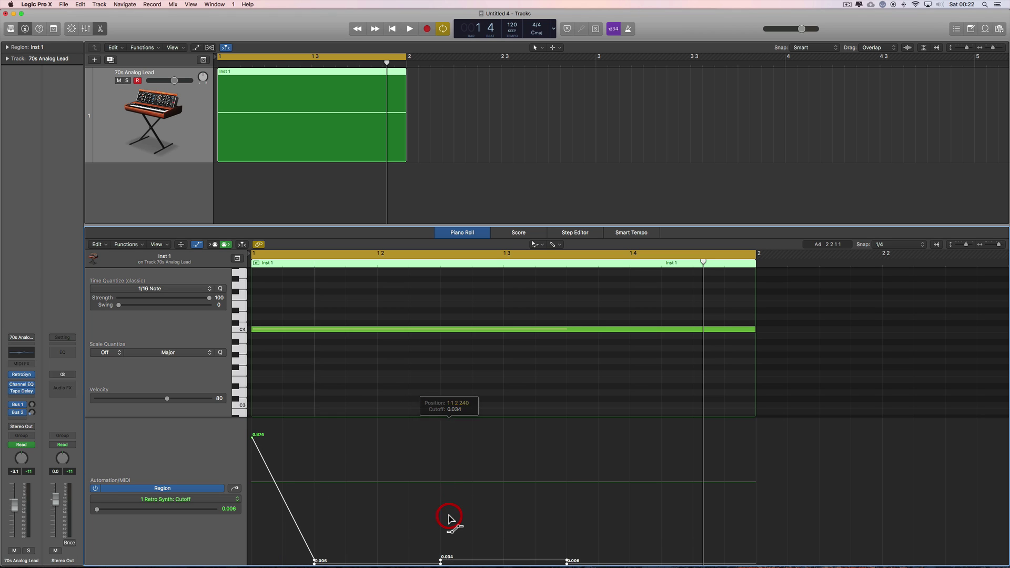
{"action": "key", "text": "super+z"}
{"action": "mouse_move", "coordinate": [418, 441]}
{"action": "left_mouse_down"}
{"action": "mouse_move", "coordinate": [421, 462]}
{"action": "mouse_move", "coordinate": [584, 553]}
{"action": "left_mouse_up"}
{"action": "left_click_drag", "start_coordinate": [441, 545], "coordinate": [380, 547]}
{"action": "key", "text": "super+z"}
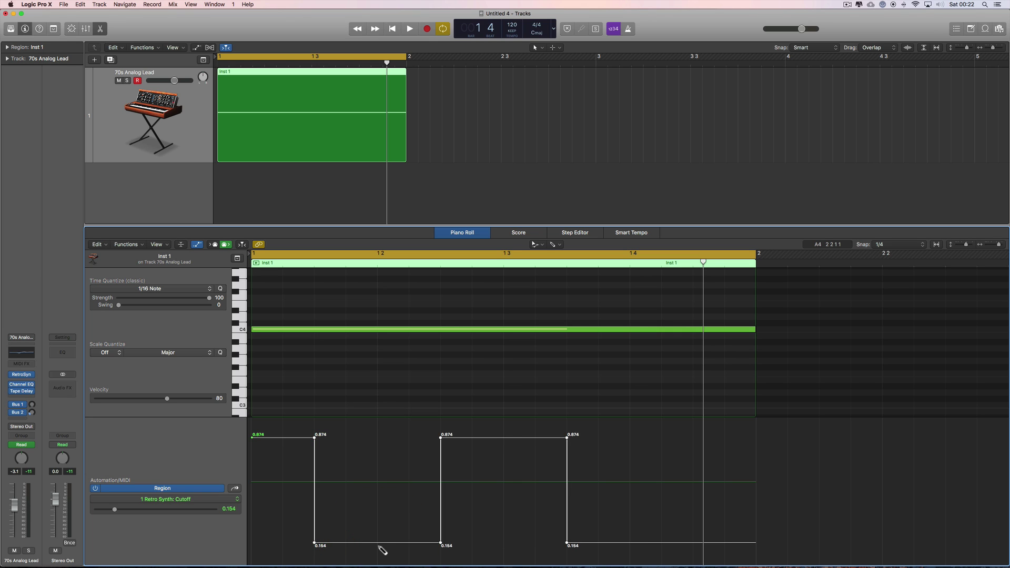
{"action": "key", "text": "shift+super+z"}
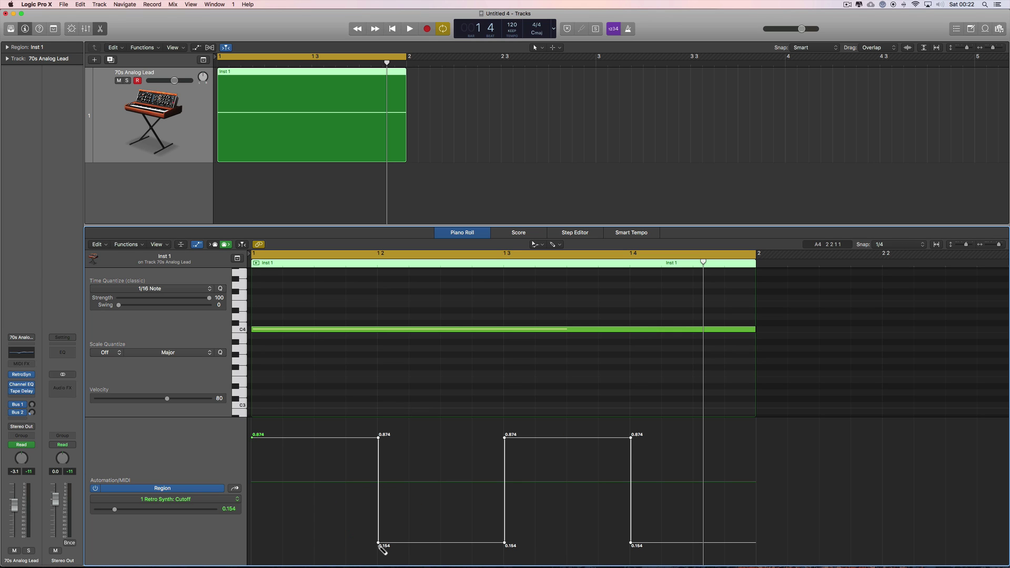
Step: Reactivate automation snapping, move the selected Cutoff step points half a beat earlier and clear the selection
{"action": "left_click", "coordinate": [900, 245]}
{"action": "mouse_move", "coordinate": [918, 352]}
{"action": "left_click", "coordinate": [972, 350]}
{"action": "left_click_drag", "start_coordinate": [380, 469], "coordinate": [322, 471]}
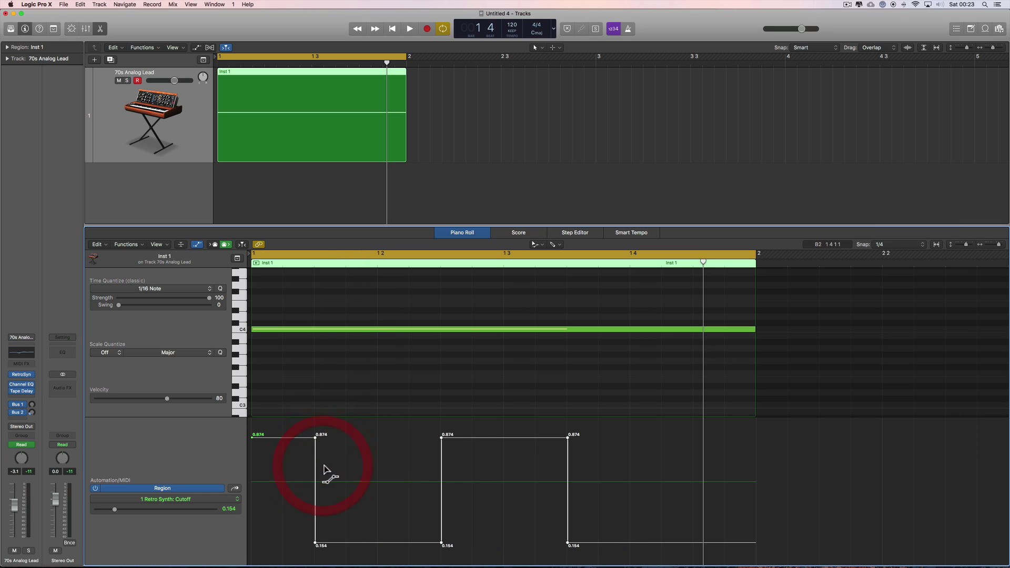
{"action": "left_click", "coordinate": [464, 463]}
Step: Select the last two pairs of Cutoff points and move them half a beat earlier, moving the final pair another half beat earlier
{"action": "left_click_drag", "start_coordinate": [422, 436], "coordinate": [567, 547]}
{"action": "left_click_drag", "start_coordinate": [438, 490], "coordinate": [384, 494]}
{"action": "left_click_drag", "start_coordinate": [451, 437], "coordinate": [514, 509]}
{"action": "key", "text": "super+z"}
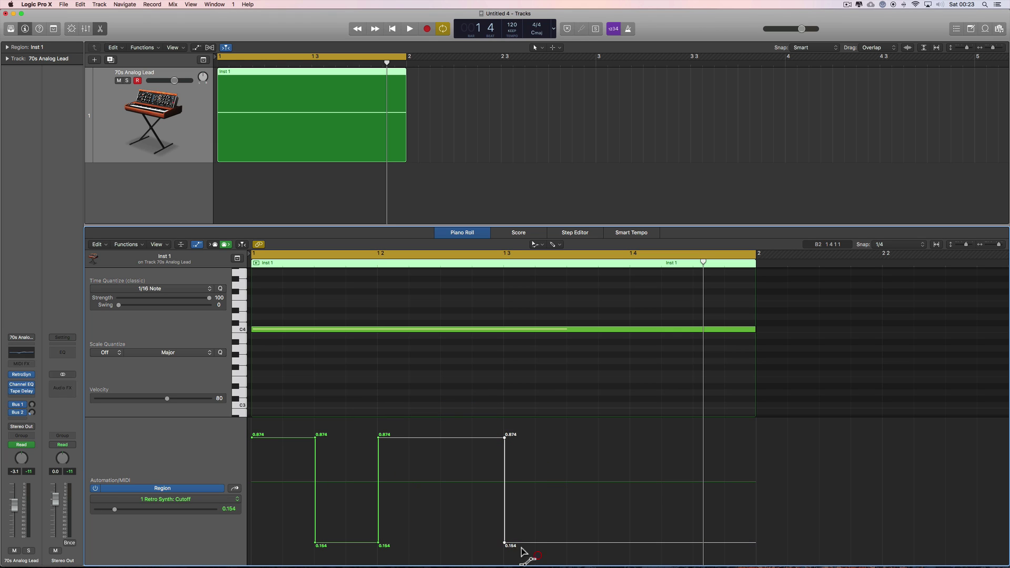
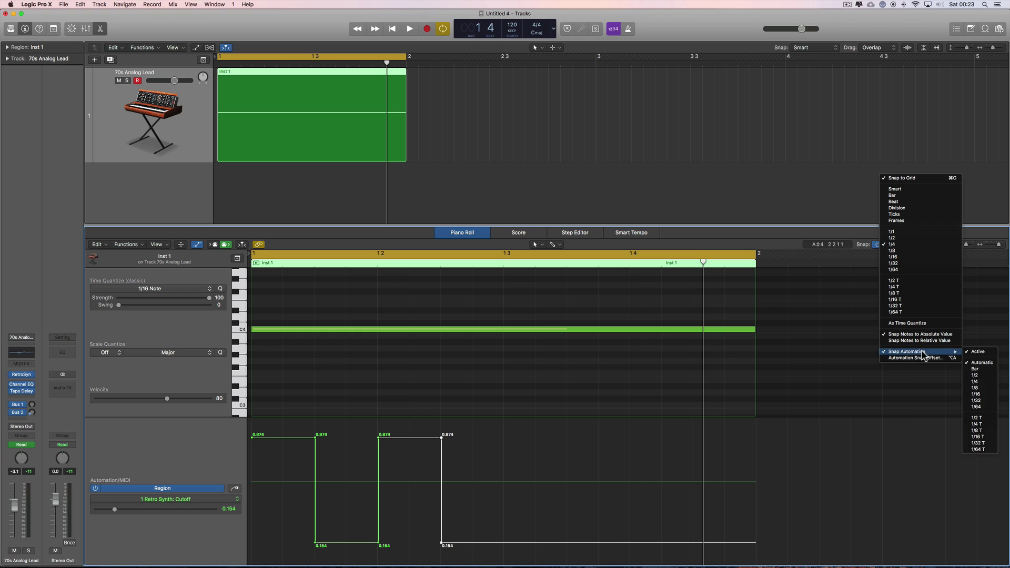
Step: Add a 0.154 Cutoff point at beat 3 and, with automation snapping off, align a 0.874 point vertically above it
{"action": "left_click", "coordinate": [503, 542]}
{"action": "left_click", "coordinate": [504, 542]}
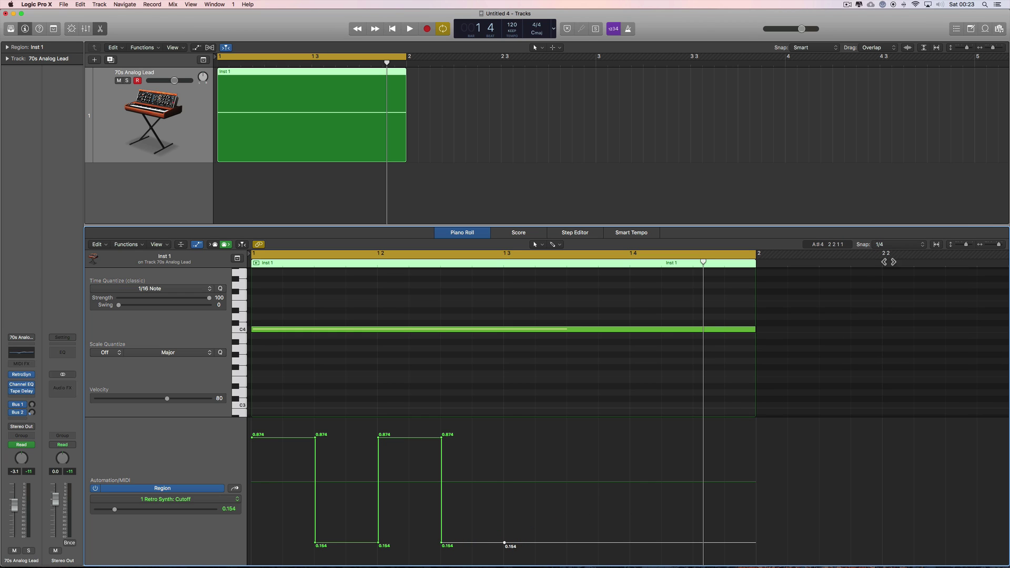
{"action": "left_click", "coordinate": [909, 244]}
{"action": "mouse_move", "coordinate": [947, 352]}
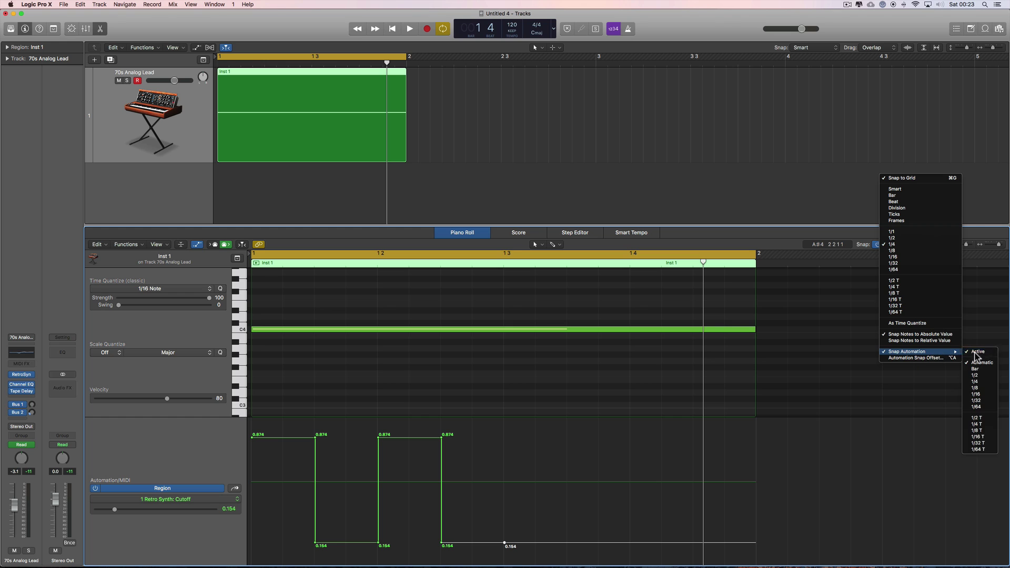
{"action": "left_click", "coordinate": [924, 370]}
{"action": "left_click_drag", "start_coordinate": [552, 544], "coordinate": [505, 437]}
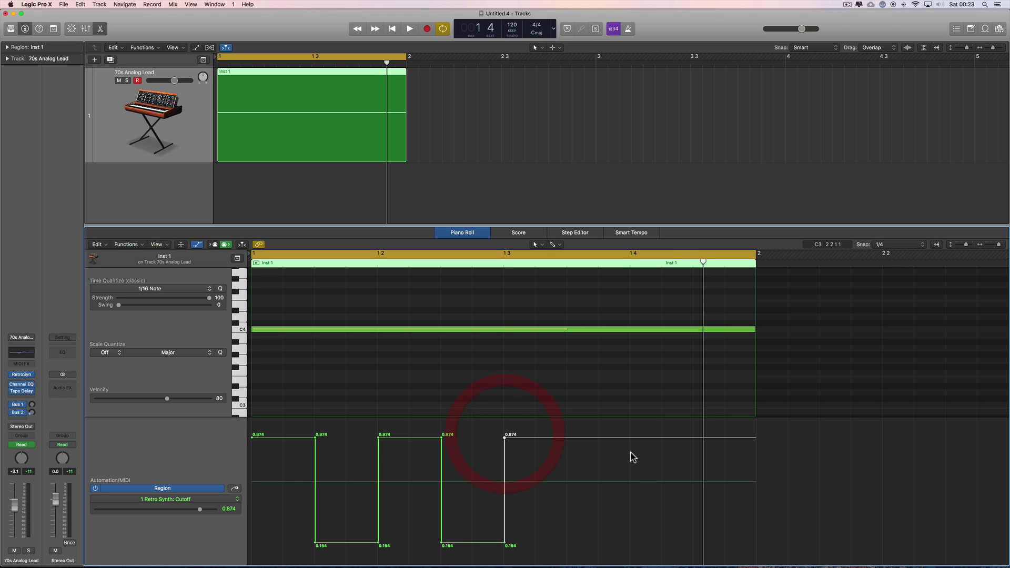
Step: Reactivate automation snapping and add a Cutoff automation point of 0.874 halfway between beats 3 and 4
{"action": "left_click", "coordinate": [902, 244]}
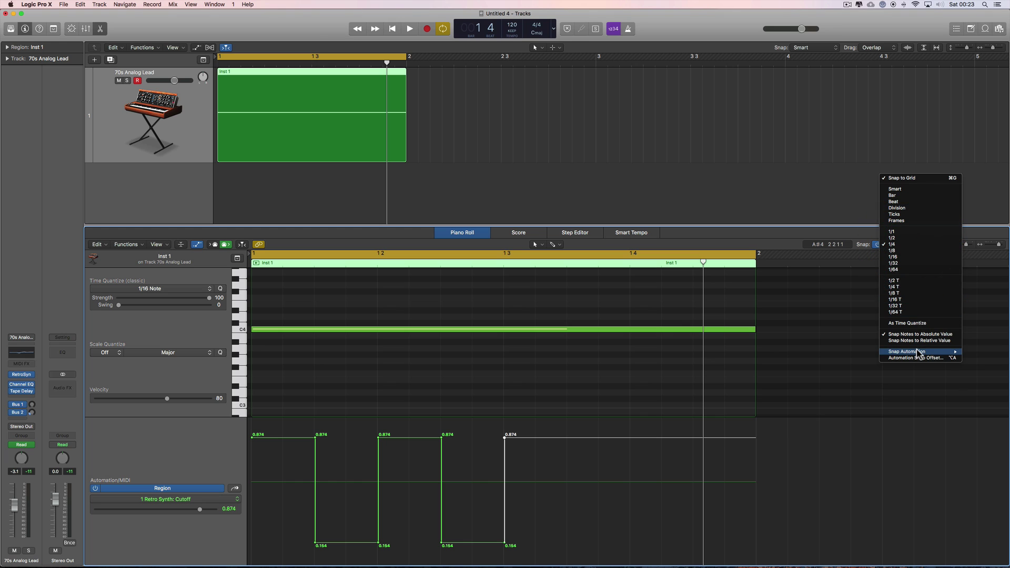
{"action": "left_click", "coordinate": [851, 411]}
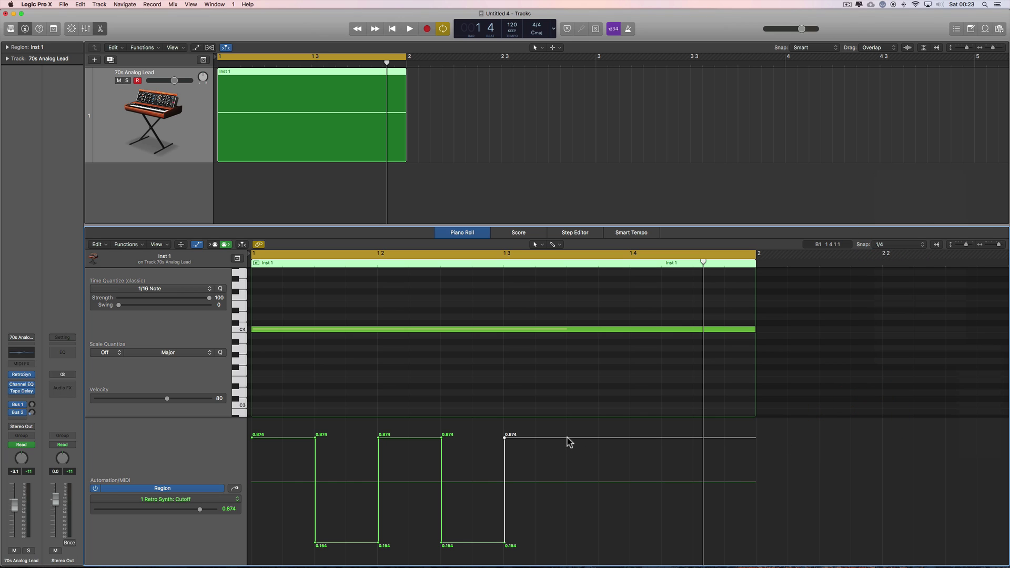
{"action": "left_click", "coordinate": [568, 437]}
Step: Turn off automation snapping and align a new 0.154 Cutoff point vertically below the point halfway between beats 3 and 4
{"action": "left_click", "coordinate": [904, 245]}
{"action": "left_click", "coordinate": [889, 386]}
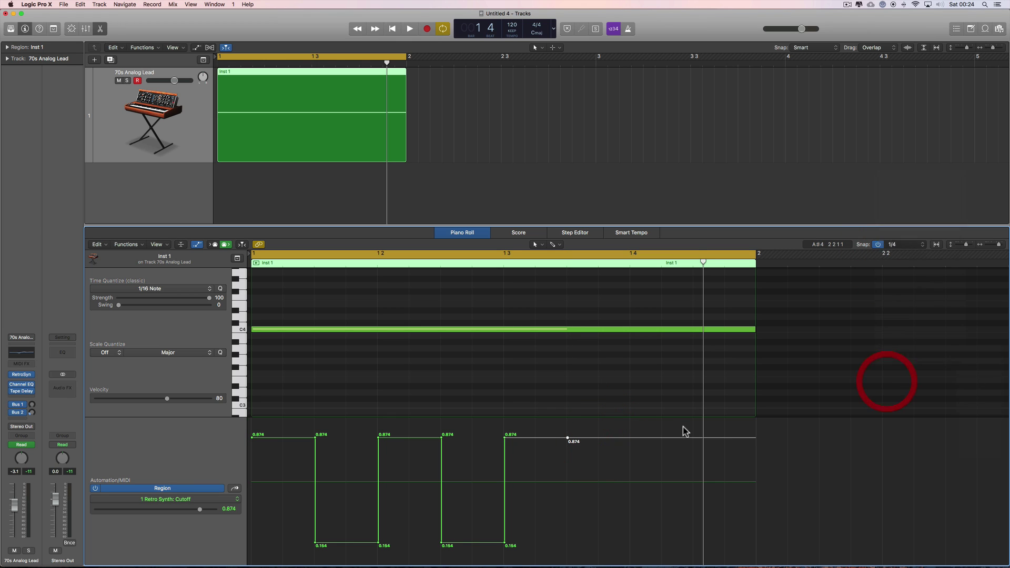
{"action": "left_click_drag", "start_coordinate": [630, 437], "coordinate": [568, 546]}
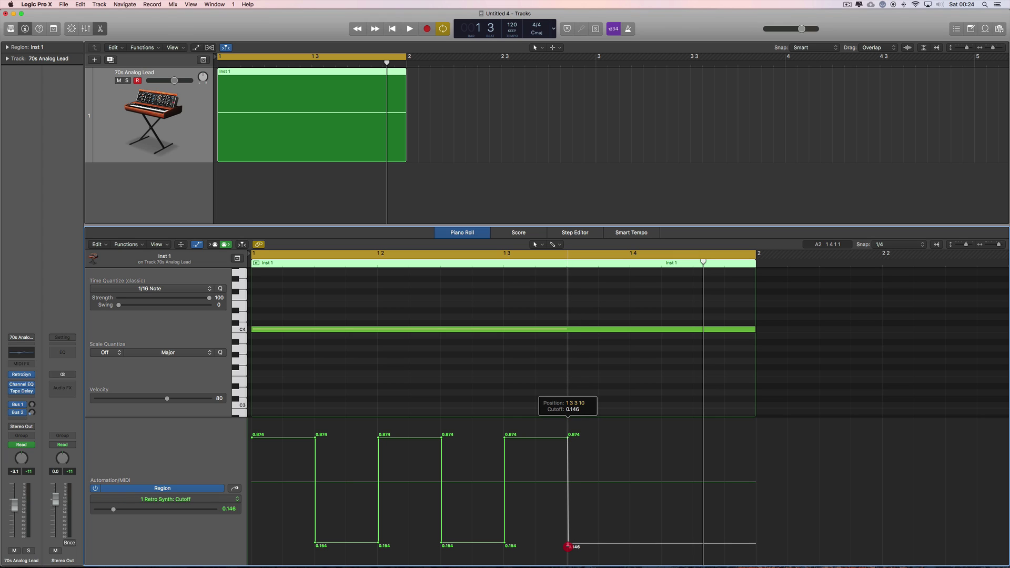
{"action": "left_click_drag", "start_coordinate": [568, 546], "coordinate": [568, 545]}
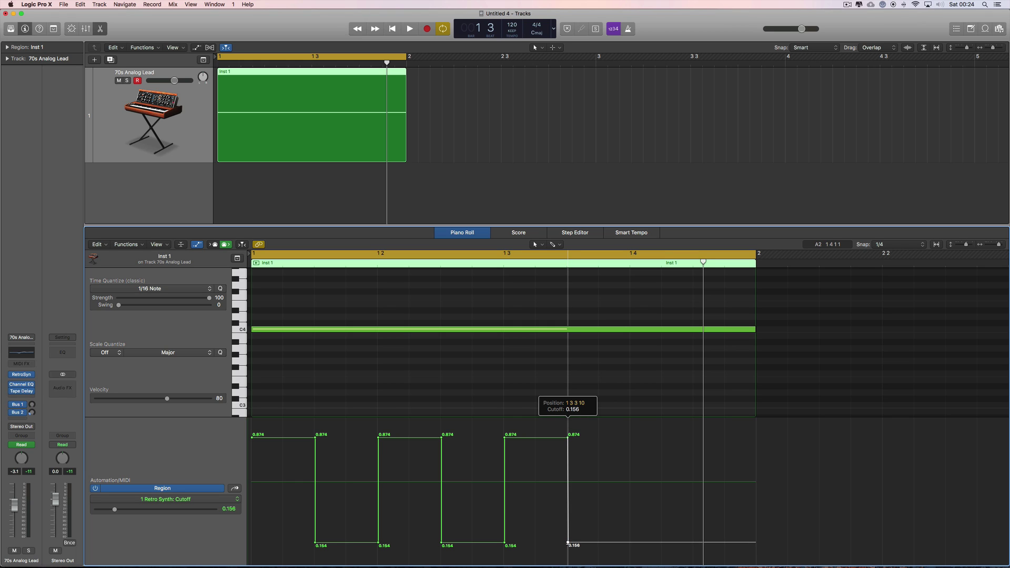
{"action": "left_click_drag", "start_coordinate": [568, 543], "coordinate": [567, 543]}
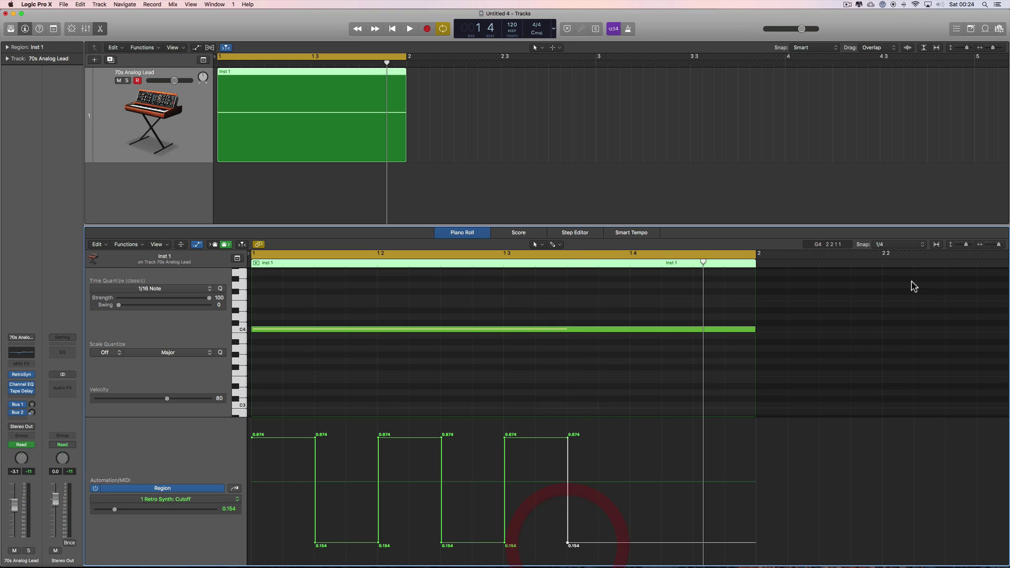
Step: Reactivate automation snapping and add a Cutoff automation point of 0.154 at beat 4
{"action": "left_click", "coordinate": [909, 246]}
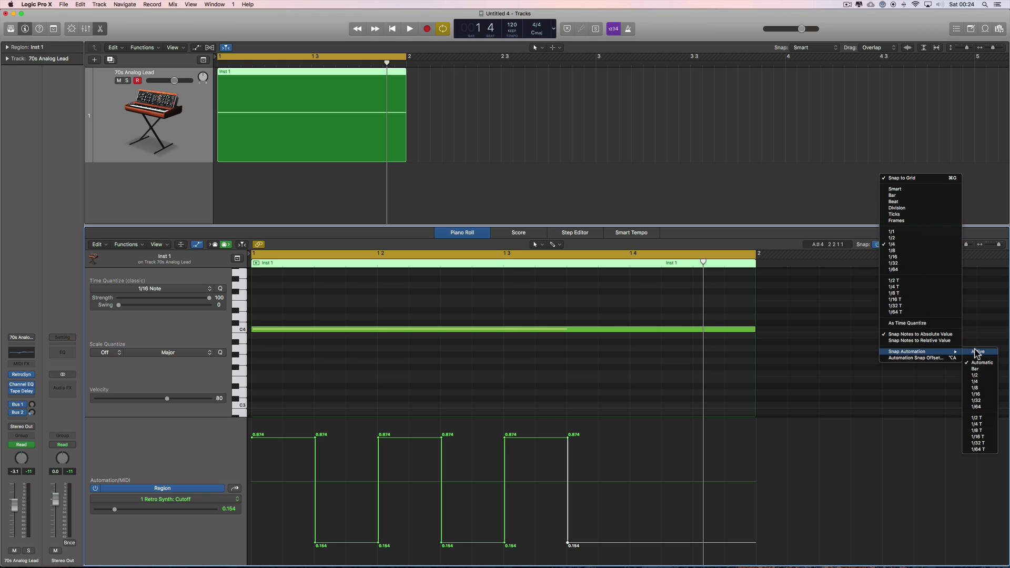
{"action": "left_click", "coordinate": [766, 434]}
{"action": "left_click", "coordinate": [629, 438]}
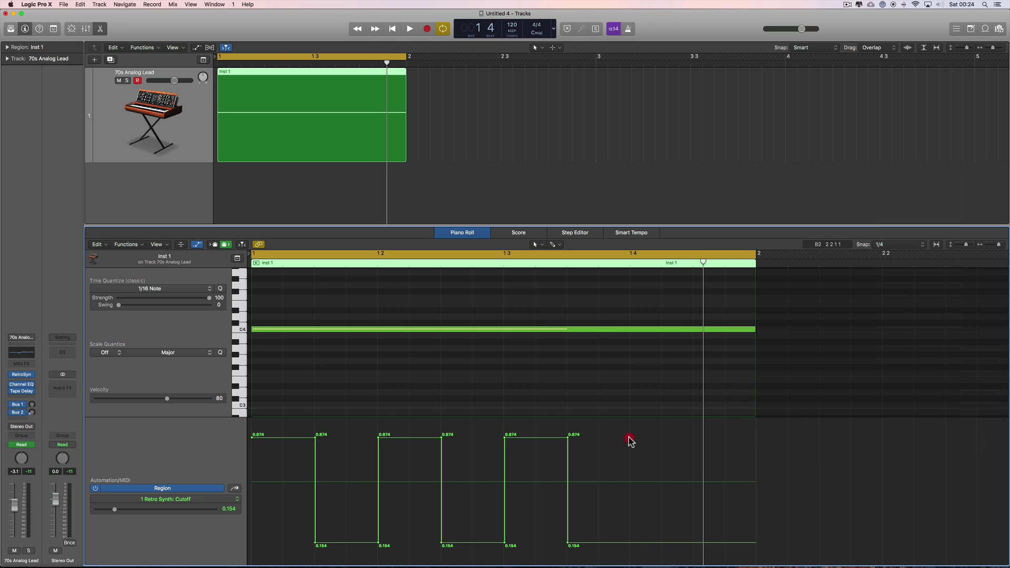
{"action": "left_click", "coordinate": [631, 543]}
Step: Turn off automation snapping and align a new Cutoff point vertically above the beat 4 point, at 0.874
{"action": "left_click", "coordinate": [909, 245]}
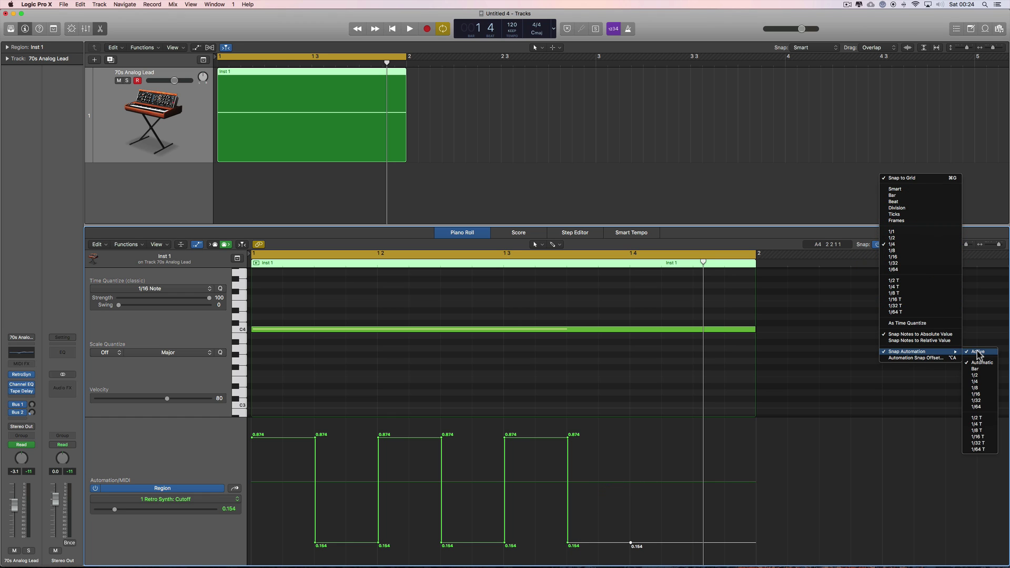
{"action": "left_click", "coordinate": [785, 451]}
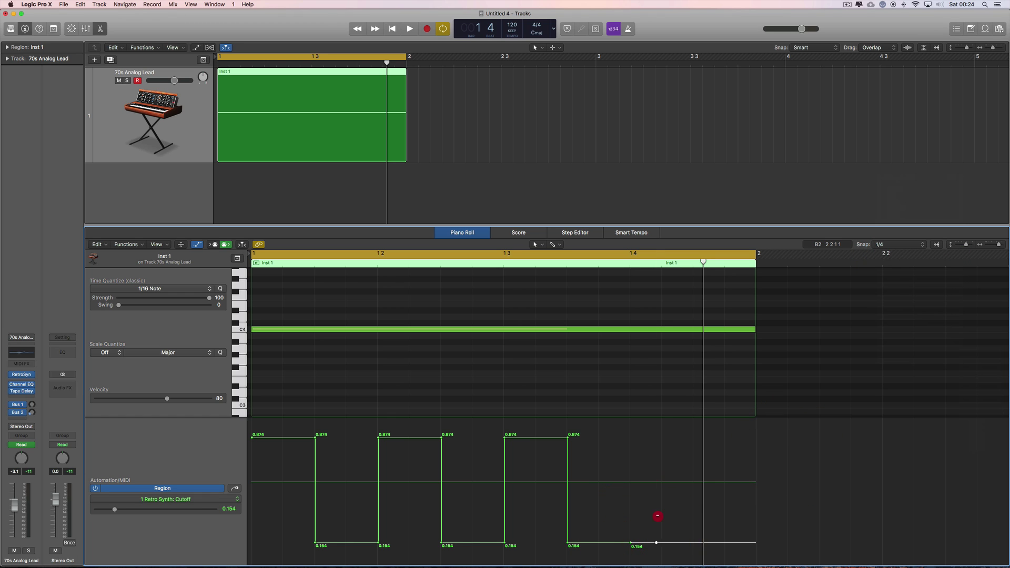
{"action": "left_click_drag", "start_coordinate": [658, 516], "coordinate": [630, 436]}
Step: Reactivate automation snapping and add a Cutoff automation point of 0.874 halfway between beat 4 and bar 2
{"action": "left_click", "coordinate": [904, 245]}
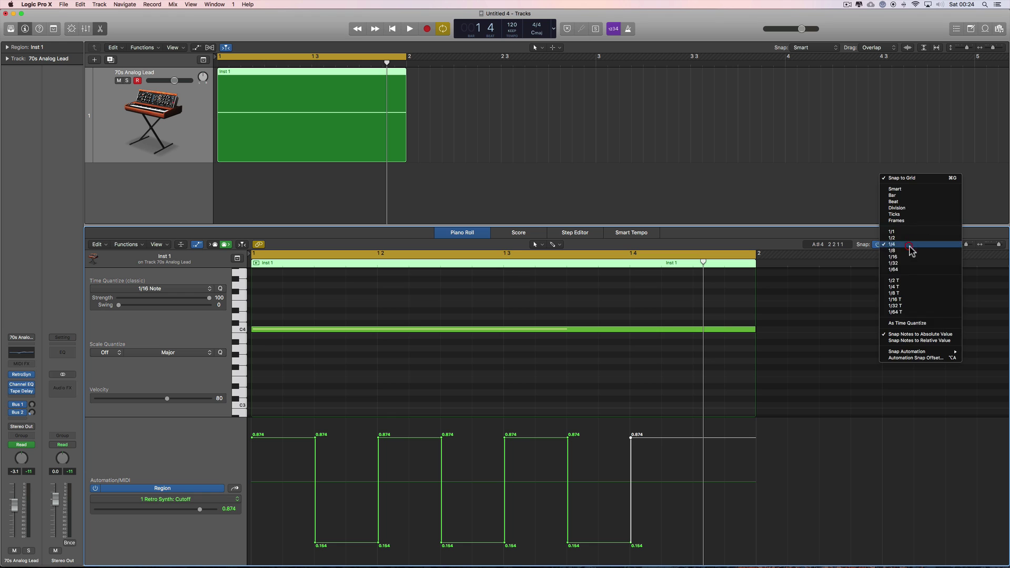
{"action": "mouse_move", "coordinate": [916, 352]}
{"action": "left_click", "coordinate": [895, 393]}
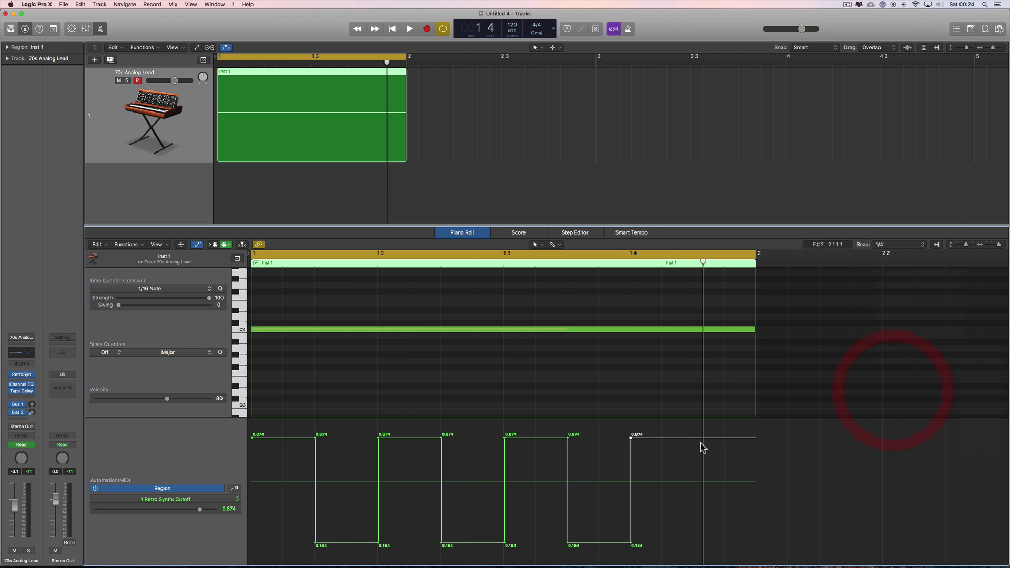
{"action": "left_click", "coordinate": [694, 438]}
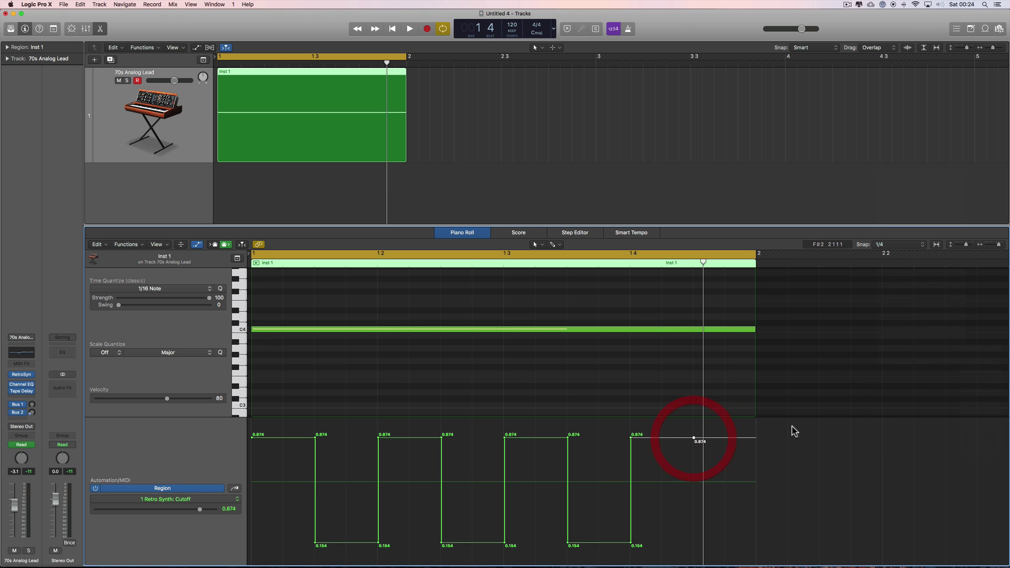
Step: Turn off automation snapping and align a new 0.154 Cutoff point vertically below the point halfway between beat 4 and bar 2
{"action": "left_click", "coordinate": [911, 246]}
{"action": "mouse_move", "coordinate": [925, 352]}
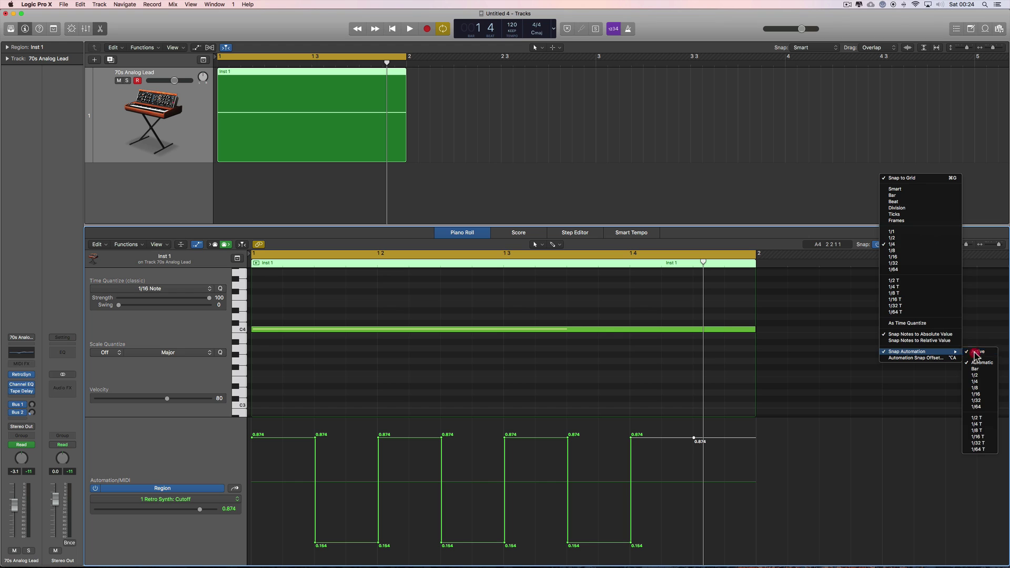
{"action": "left_click", "coordinate": [976, 352]}
{"action": "left_click_drag", "start_coordinate": [729, 438], "coordinate": [694, 544]}
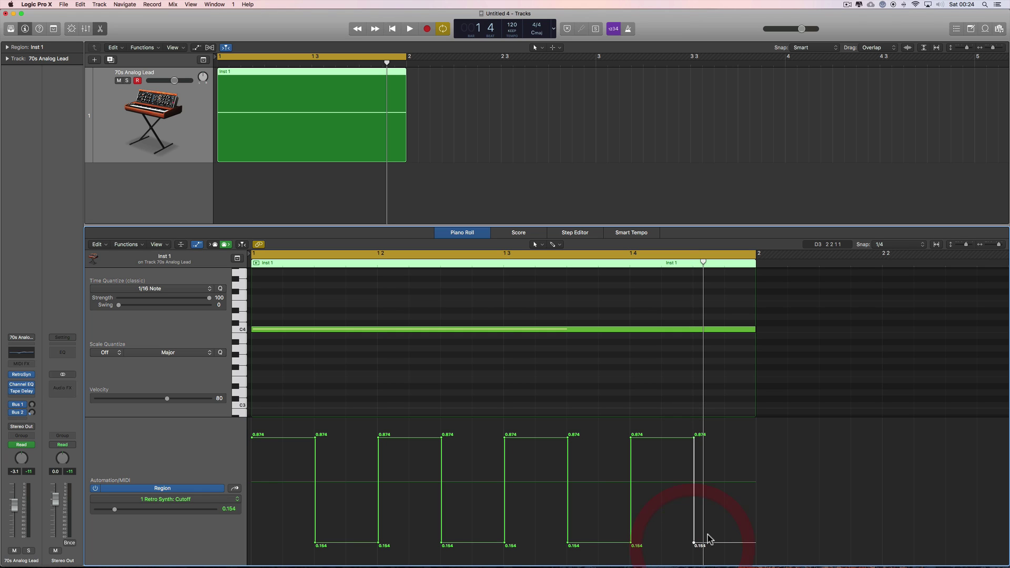
Step: Deselect the automation point, move the playhead past the end of the region and play back the stepped Cutoff curve
{"action": "left_click", "coordinate": [740, 446]}
{"action": "left_click_drag", "start_coordinate": [704, 263], "coordinate": [825, 269]}
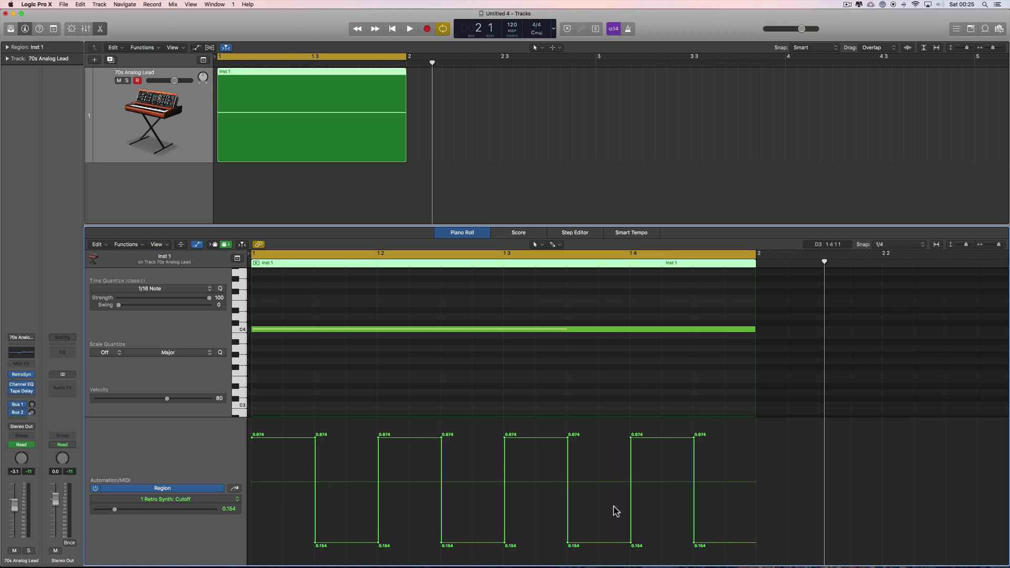
{"action": "key", "text": "space"}
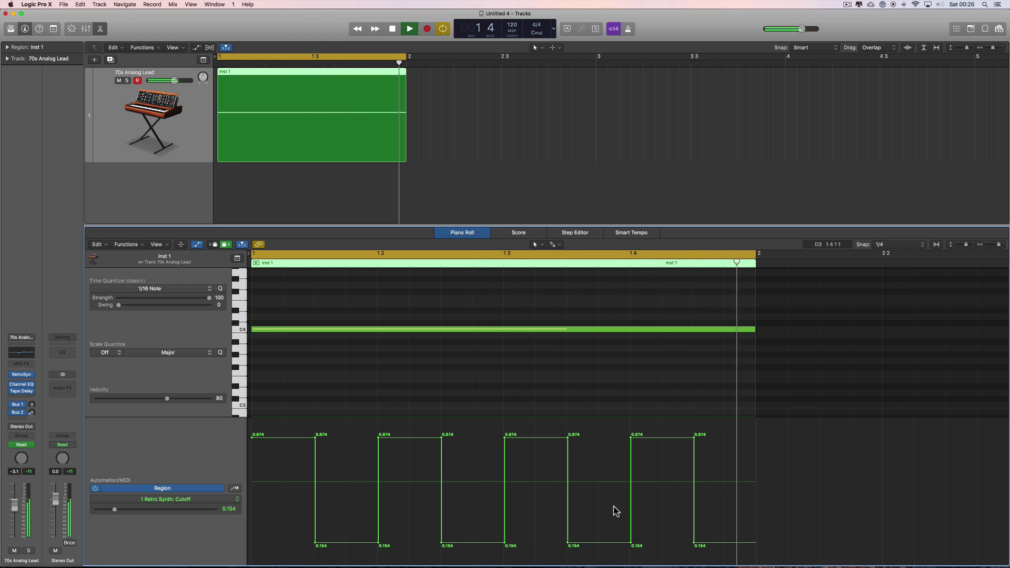
{"action": "key", "text": "space"}
Step: Select every Cutoff point after the first one with the Automation Select tool
{"action": "key", "text": "Escape"}
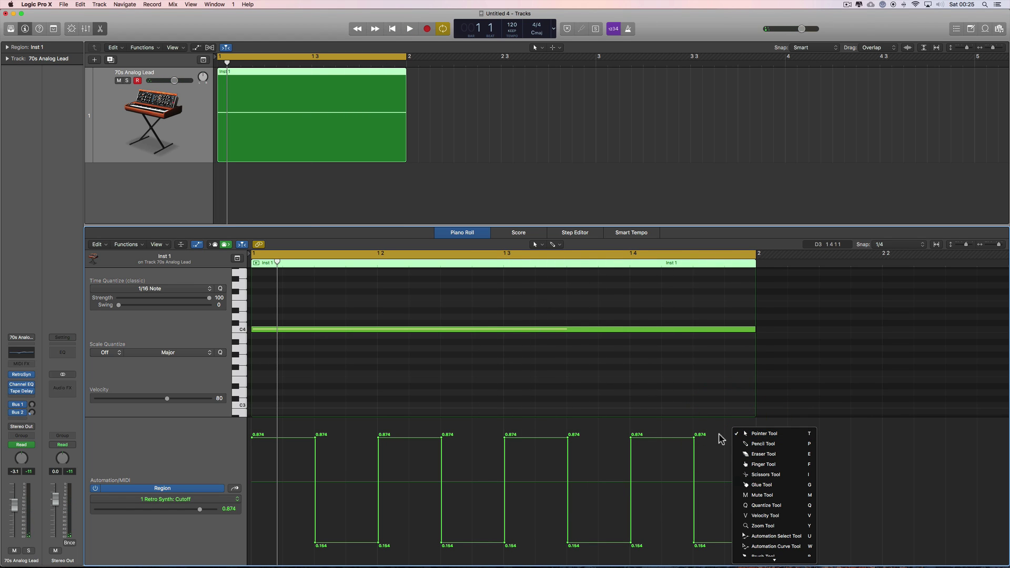
{"action": "left_click", "coordinate": [751, 506]}
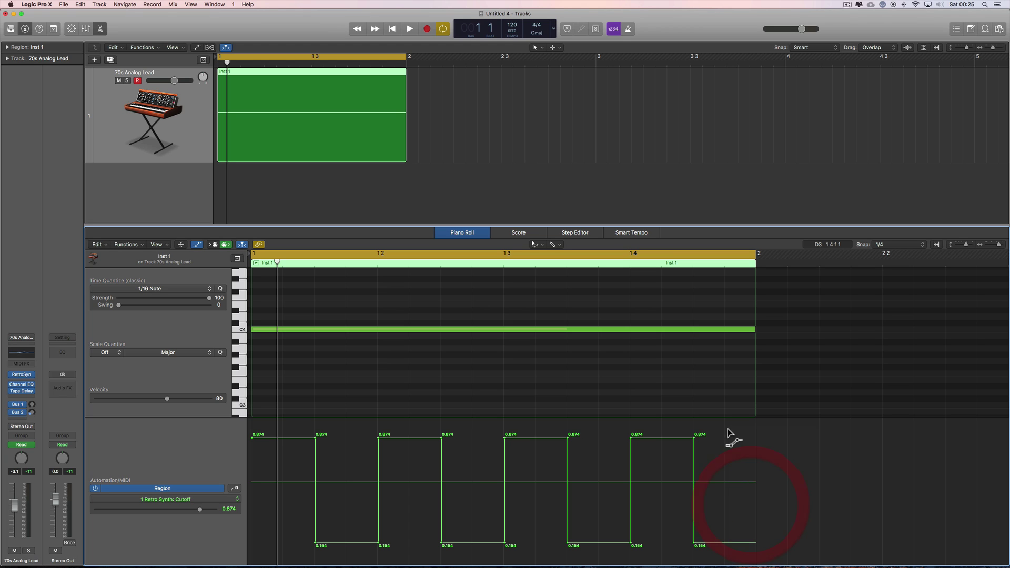
{"action": "left_click_drag", "start_coordinate": [728, 430], "coordinate": [308, 547]}
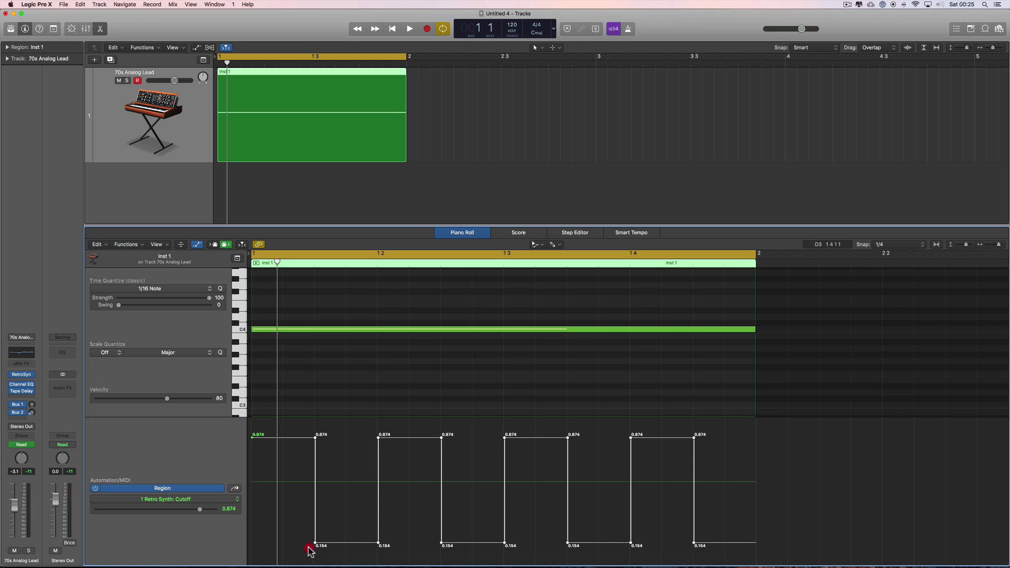
Step: Reactivate automation snapping and move the selected Cutoff points a quarter beat earlier
{"action": "left_click", "coordinate": [909, 246]}
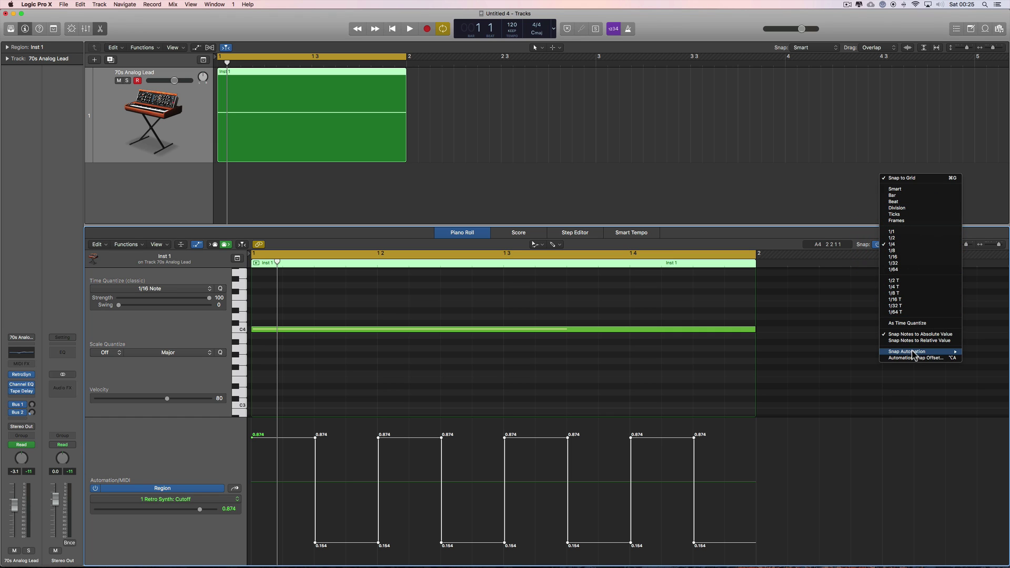
{"action": "mouse_move", "coordinate": [917, 351]}
{"action": "left_click", "coordinate": [772, 372]}
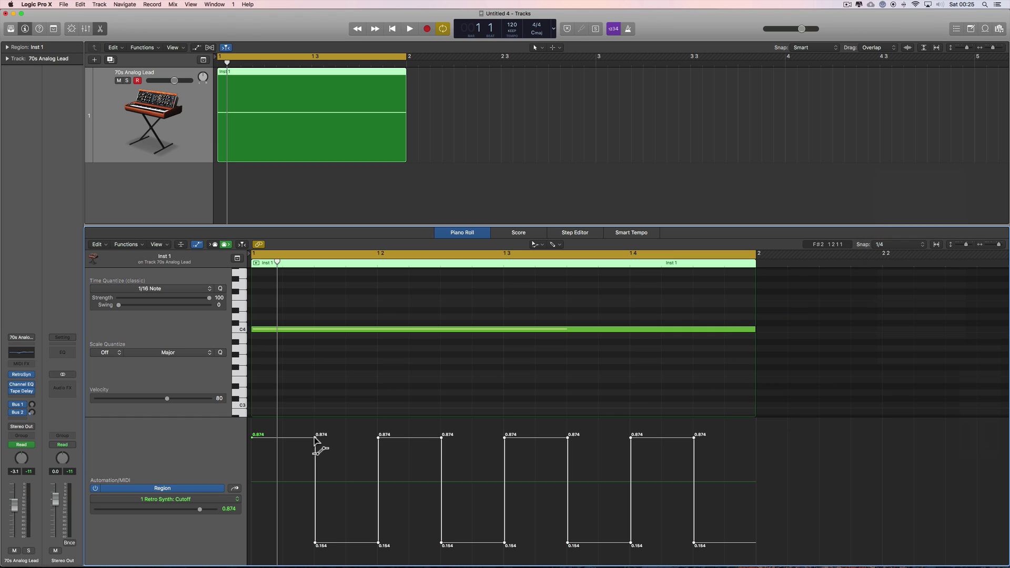
{"action": "left_click_drag", "start_coordinate": [315, 437], "coordinate": [284, 436]}
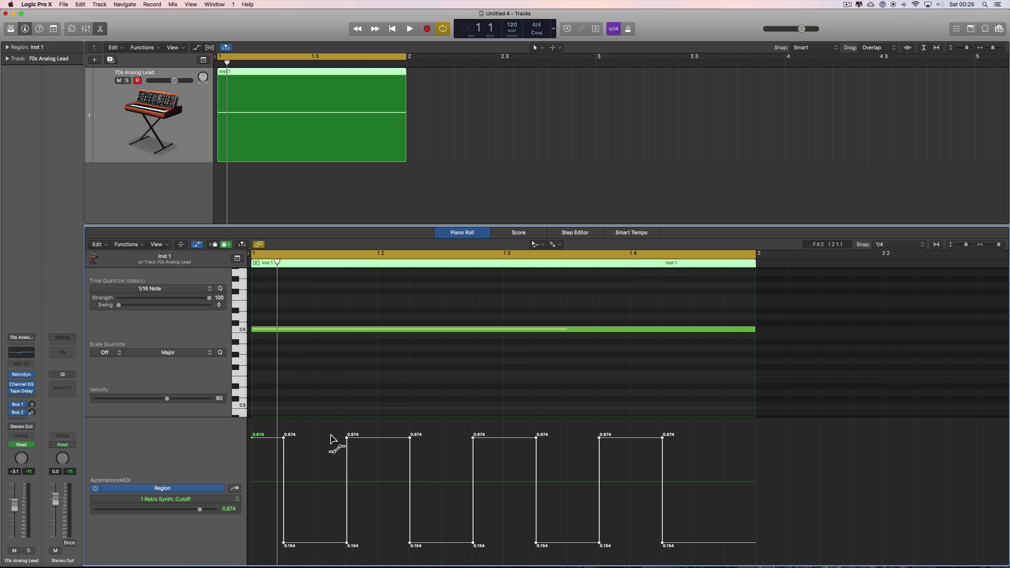
Step: Reselect progressively fewer trailing Cutoff points and shift them earlier, placing the second to fourth vertical steps at quarter-beat intervals up to beat 2
{"action": "left_click_drag", "start_coordinate": [328, 437], "coordinate": [687, 550]}
{"action": "left_click_drag", "start_coordinate": [347, 437], "coordinate": [642, 555]}
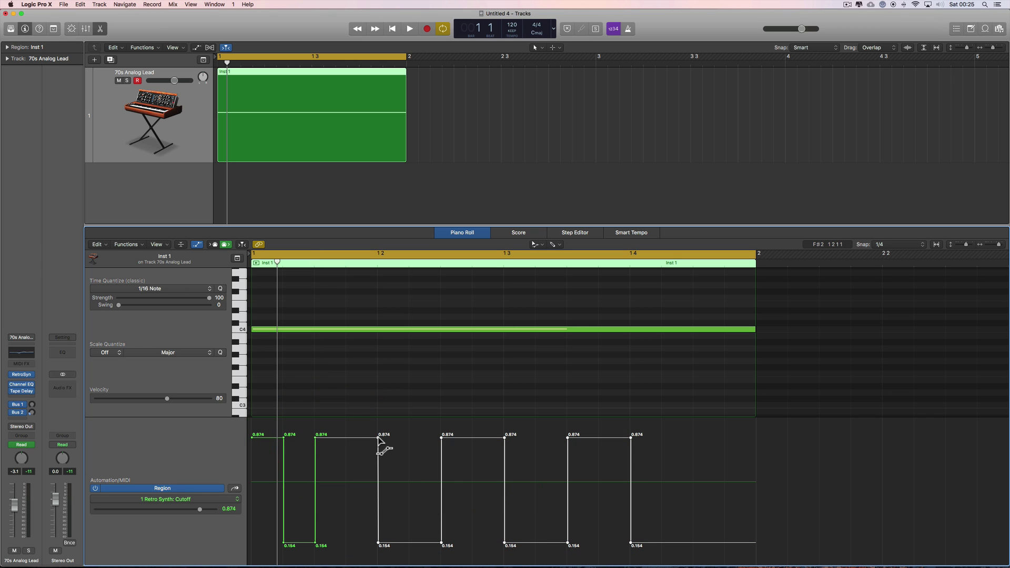
{"action": "left_click_drag", "start_coordinate": [380, 442], "coordinate": [458, 525]}
{"action": "key", "text": "ctrl+z"}
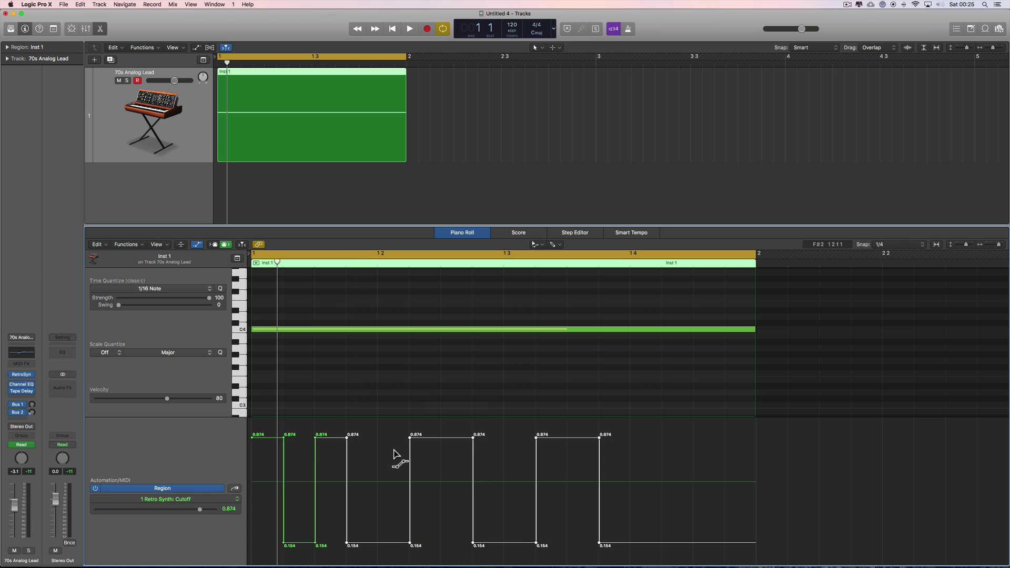
{"action": "left_click_drag", "start_coordinate": [387, 430], "coordinate": [622, 549]}
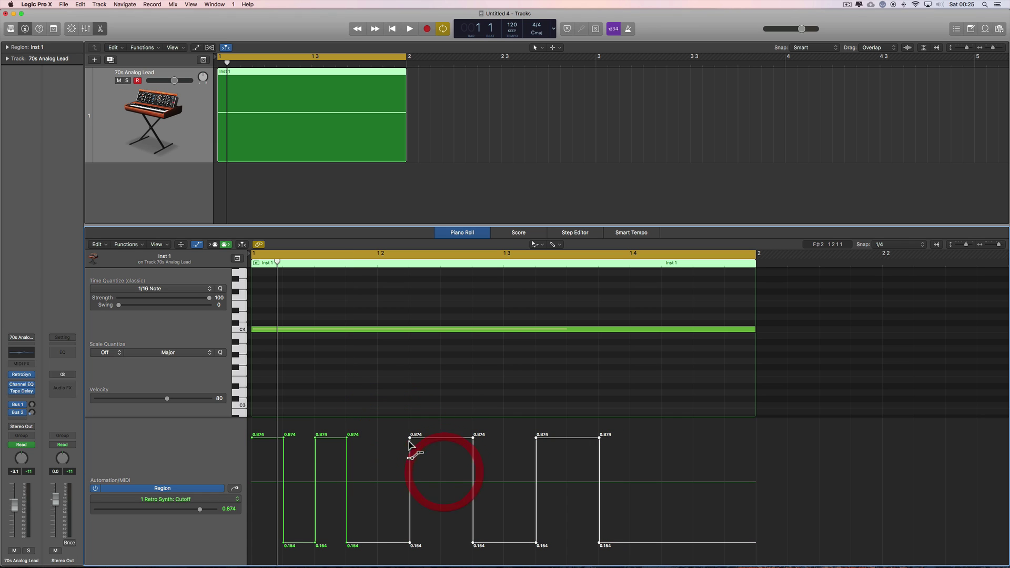
{"action": "left_click_drag", "start_coordinate": [410, 444], "coordinate": [574, 549]}
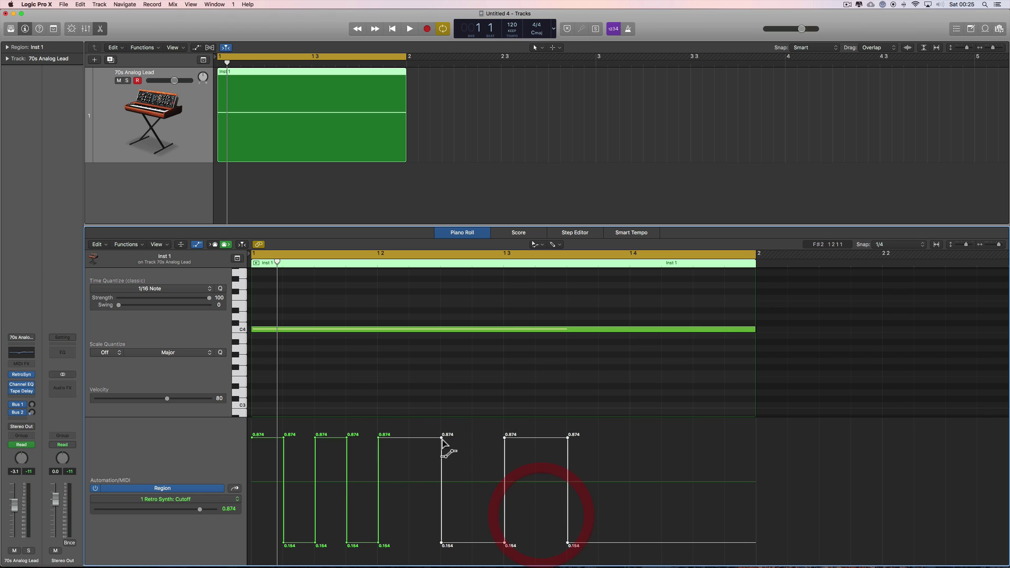
Step: Shift the fifth to seventh vertical Cutoff steps earlier to quarter-beat intervals after beat 2 and play back the result
{"action": "left_click_drag", "start_coordinate": [442, 447], "coordinate": [557, 548]}
{"action": "left_click", "coordinate": [440, 432]}
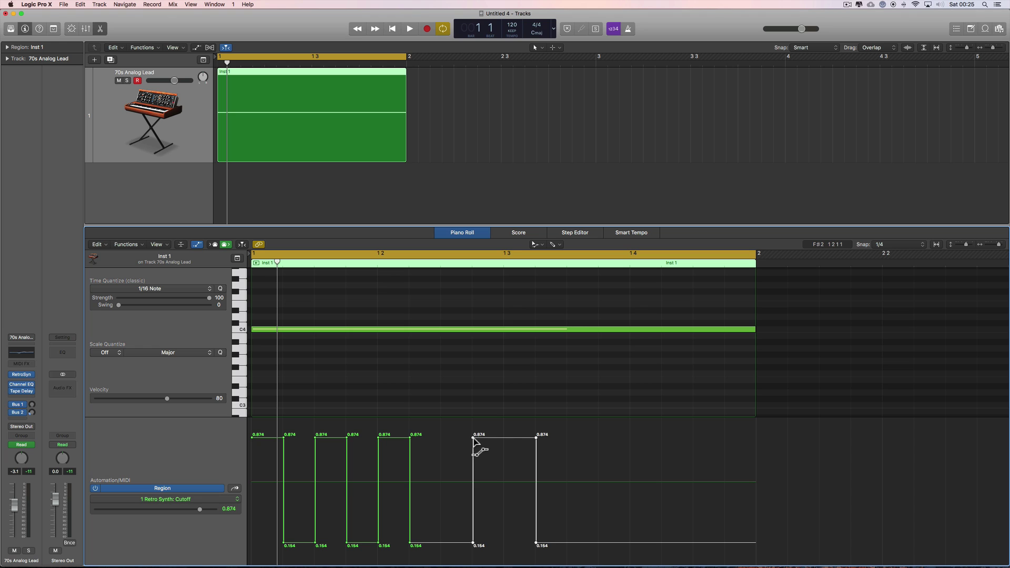
{"action": "left_click_drag", "start_coordinate": [474, 438], "coordinate": [443, 439]}
{"action": "left_click", "coordinate": [475, 432]}
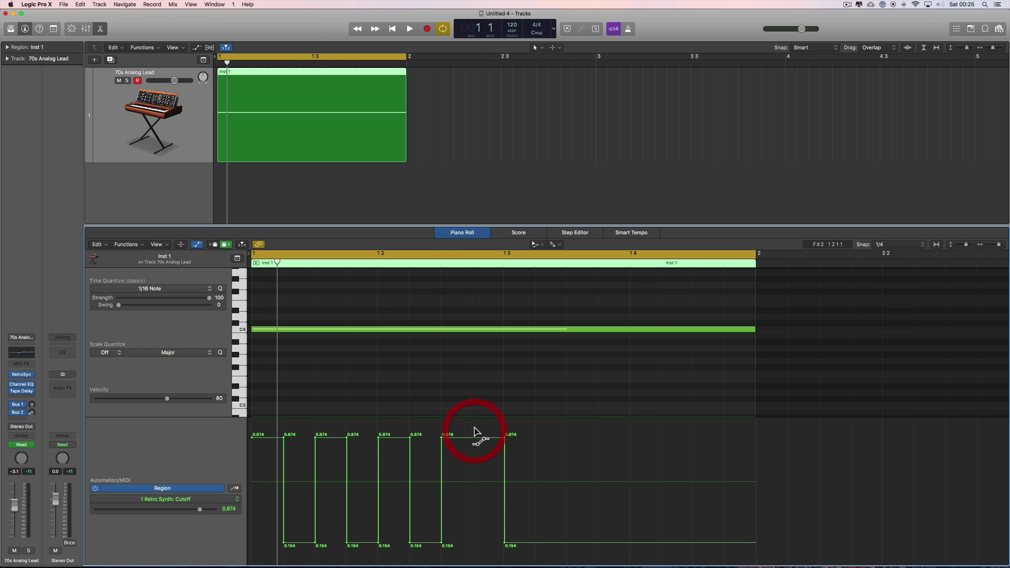
{"action": "left_click_drag", "start_coordinate": [500, 423], "coordinate": [476, 543]}
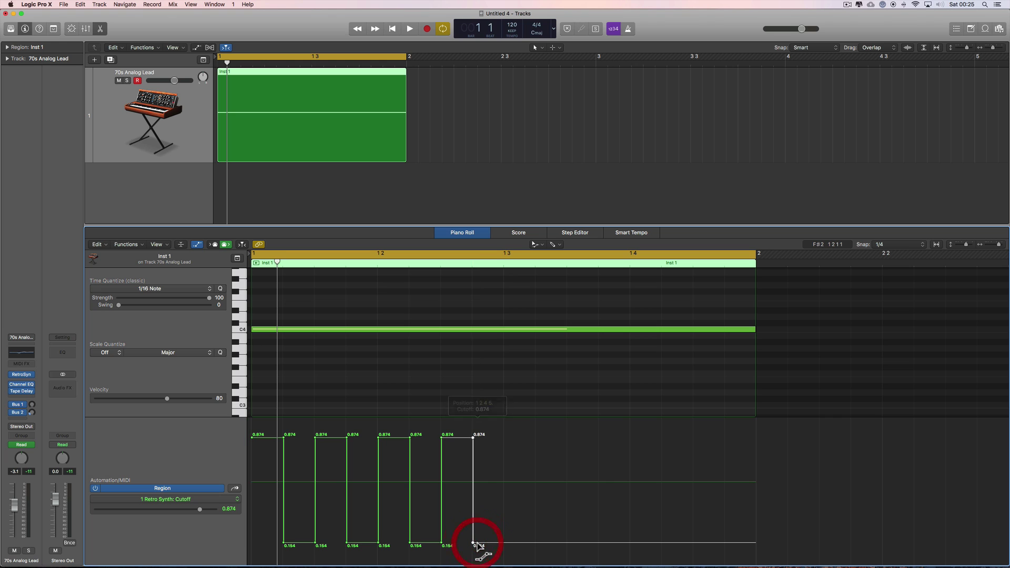
{"action": "key", "text": "space"}
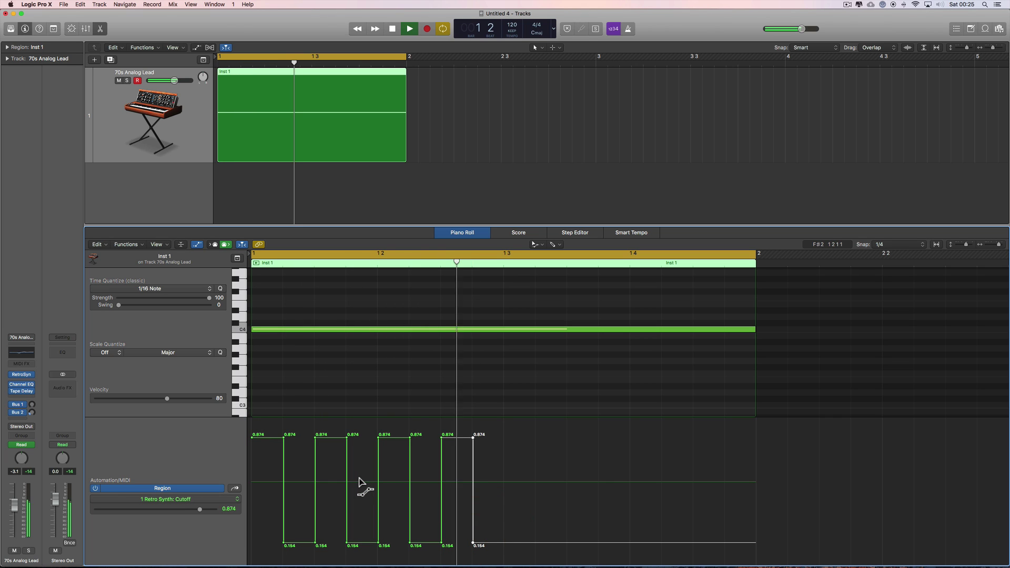
{"action": "key", "text": "space"}
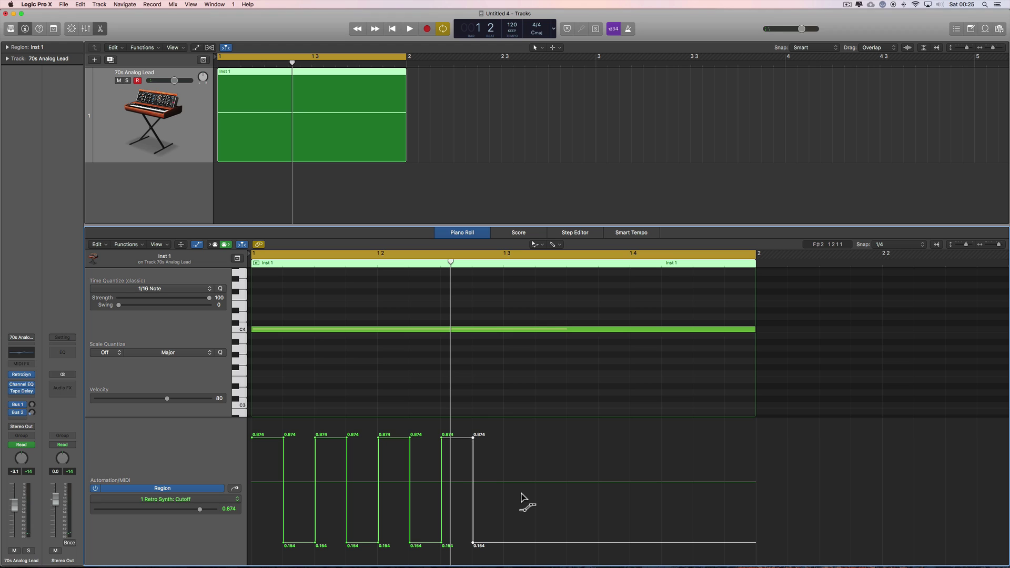
Step: Undo the quarter-beat moves of the Cutoff points and the automation edit made before them
{"action": "key", "text": "super+z"}
{"action": "key", "text": "super+z"}
{"action": "key", "text": "super+z"}
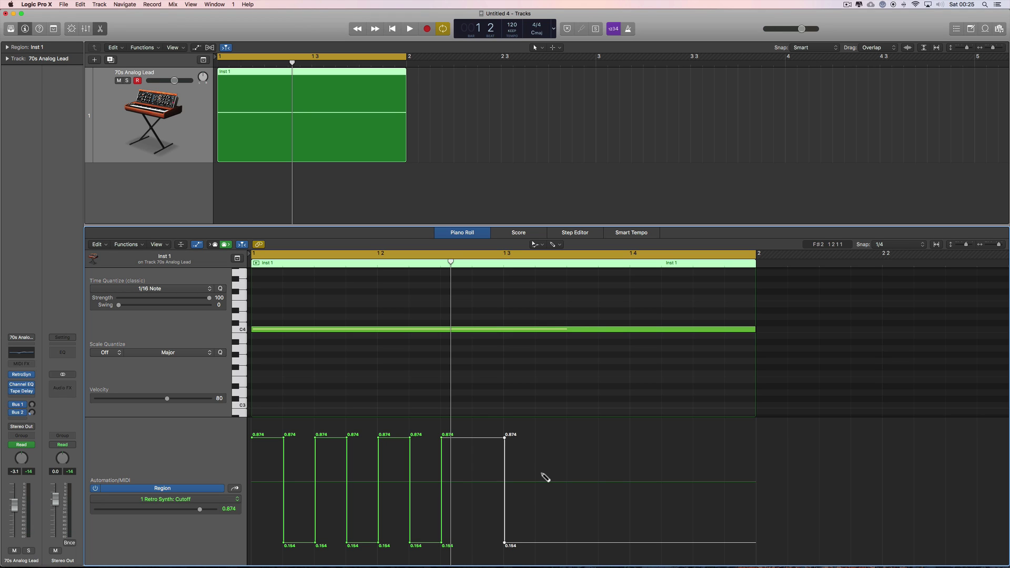
{"action": "key", "text": "super+z"}
{"action": "key", "text": "super+z"}
{"action": "key", "text": "super+z"}
{"action": "key", "text": "super+z"}
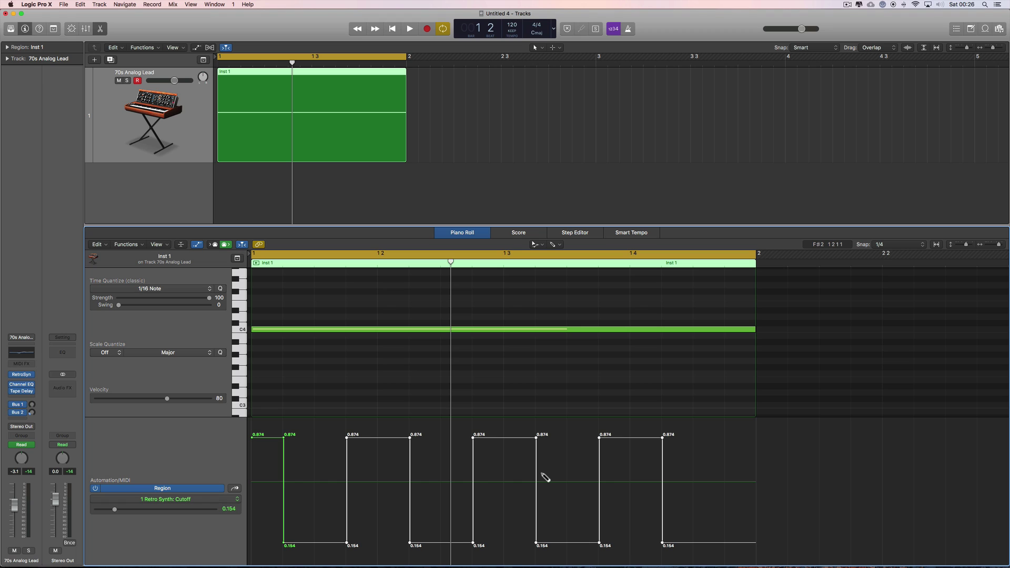
{"action": "key", "text": "super+z"}
{"action": "key", "text": "super+z"}
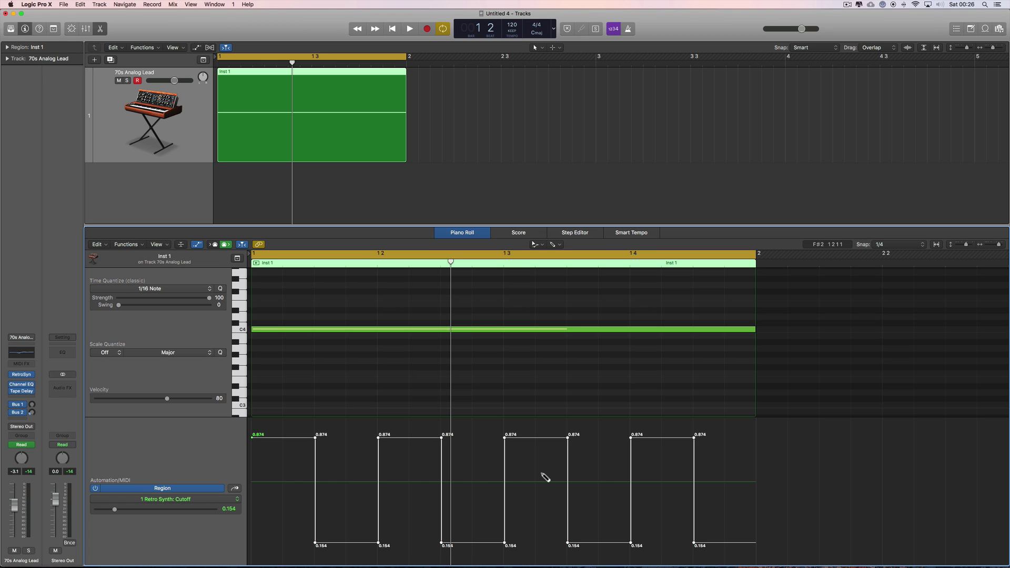
{"action": "key", "text": "super+z"}
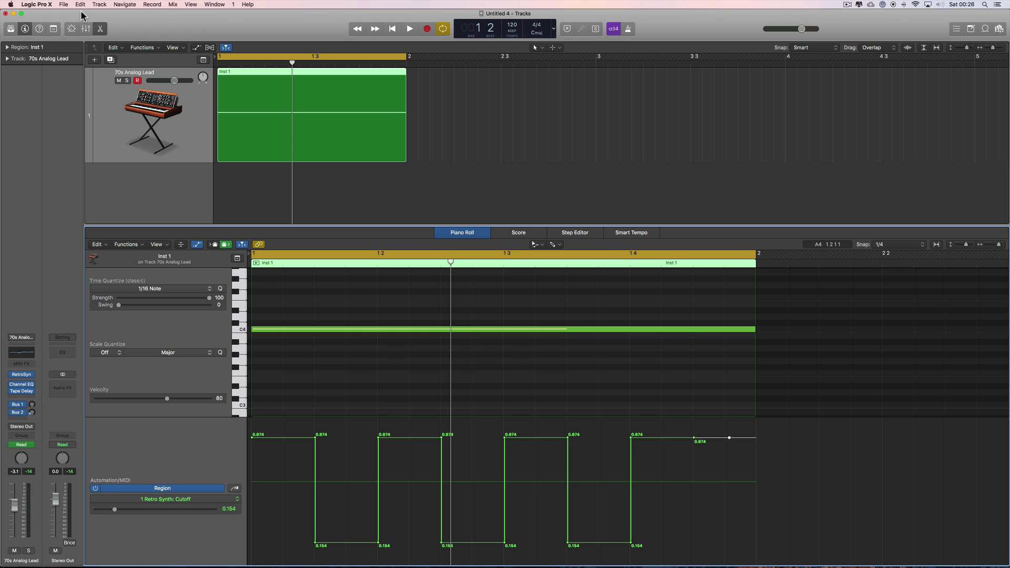
Step: Redo the last undone automation edit and deselect the Cutoff points
{"action": "left_click", "coordinate": [107, 245]}
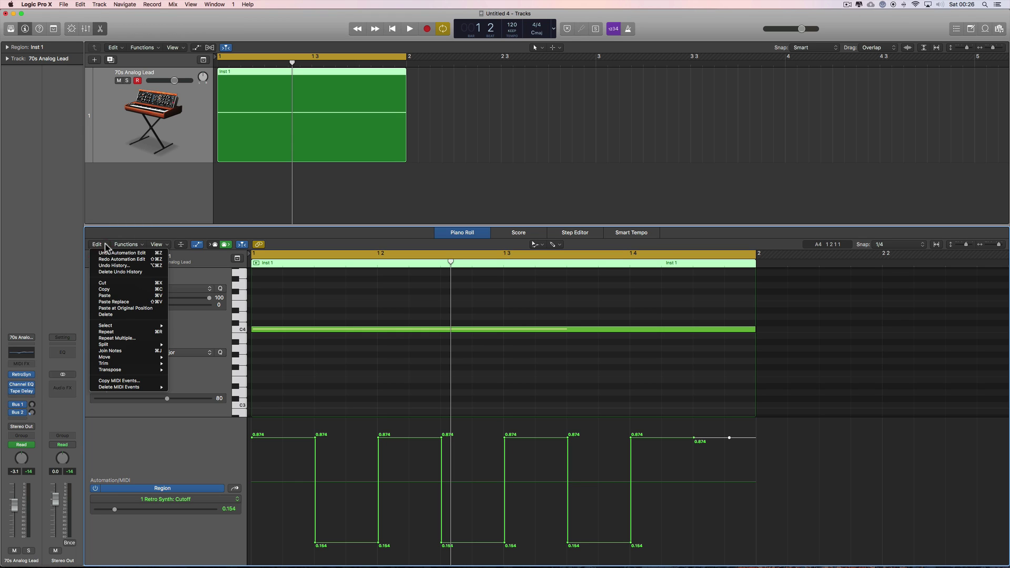
{"action": "left_click", "coordinate": [111, 259]}
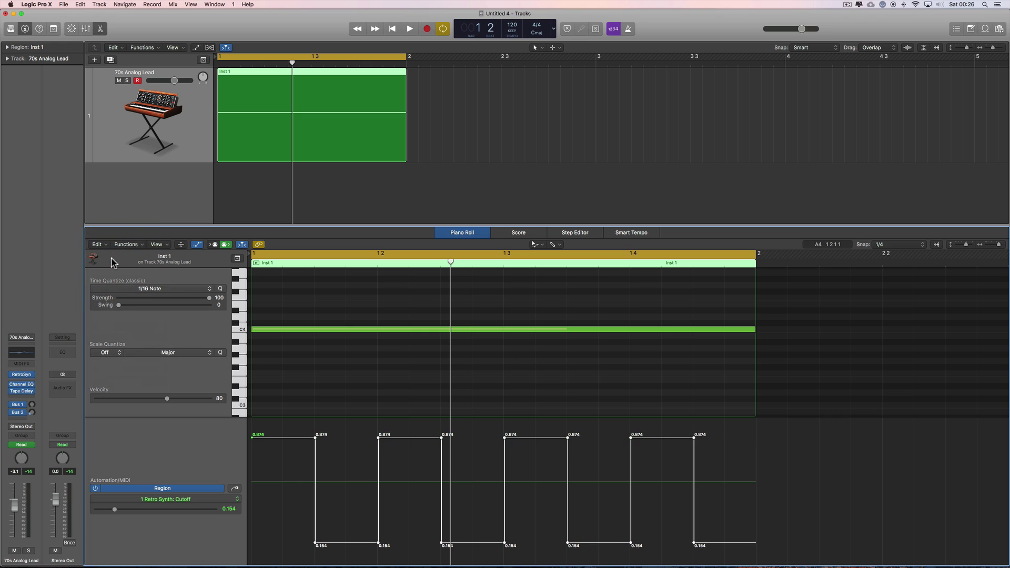
{"action": "left_click", "coordinate": [739, 459]}
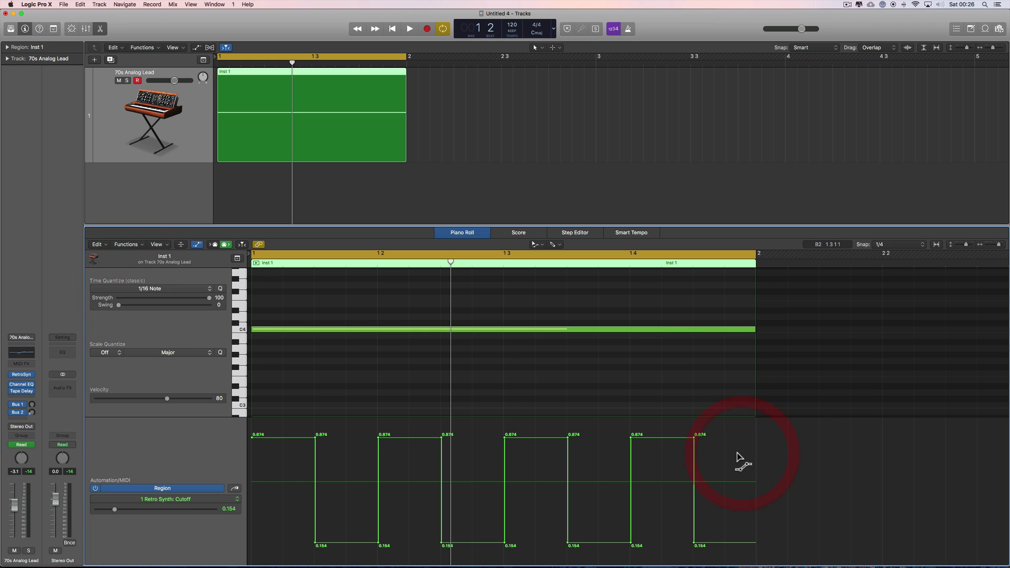
Step: Return to the Pointer tool and undo automation edits back to the curve with vertical steps only at beats 2, 3 and 4, leaving nothing selected
{"action": "right_click", "coordinate": [737, 457]}
{"action": "key", "text": "super+z"}
{"action": "key", "text": "super+z"}
{"action": "key", "text": "super+z"}
{"action": "key", "text": "super+z"}
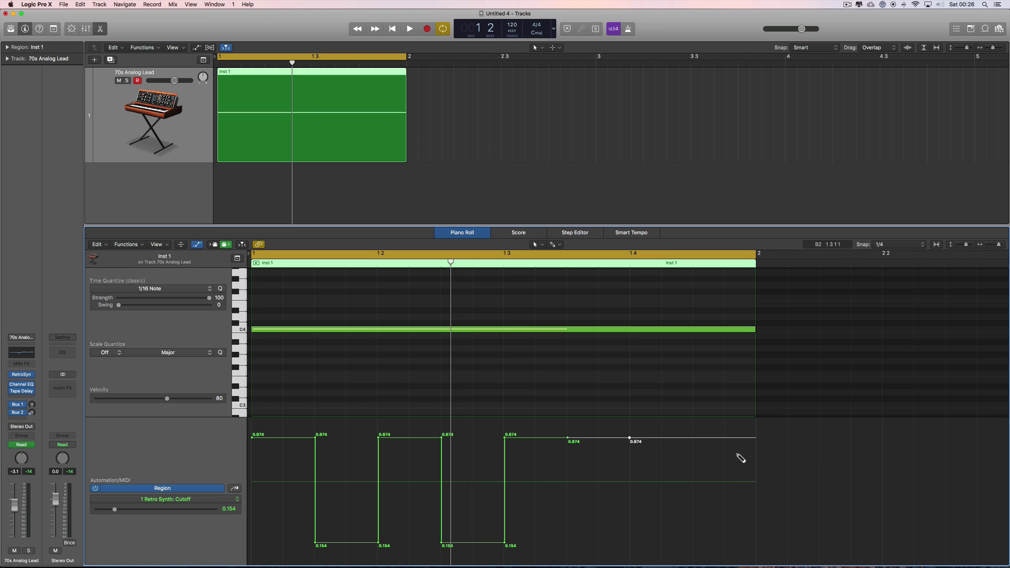
{"action": "key", "text": "super+z"}
{"action": "key", "text": "super+z"}
{"action": "key", "text": "super+z"}
{"action": "key", "text": "super+z"}
{"action": "key", "text": "super+z"}
{"action": "key", "text": "super+z"}
{"action": "key", "text": "super+z"}
{"action": "key", "text": "super+z"}
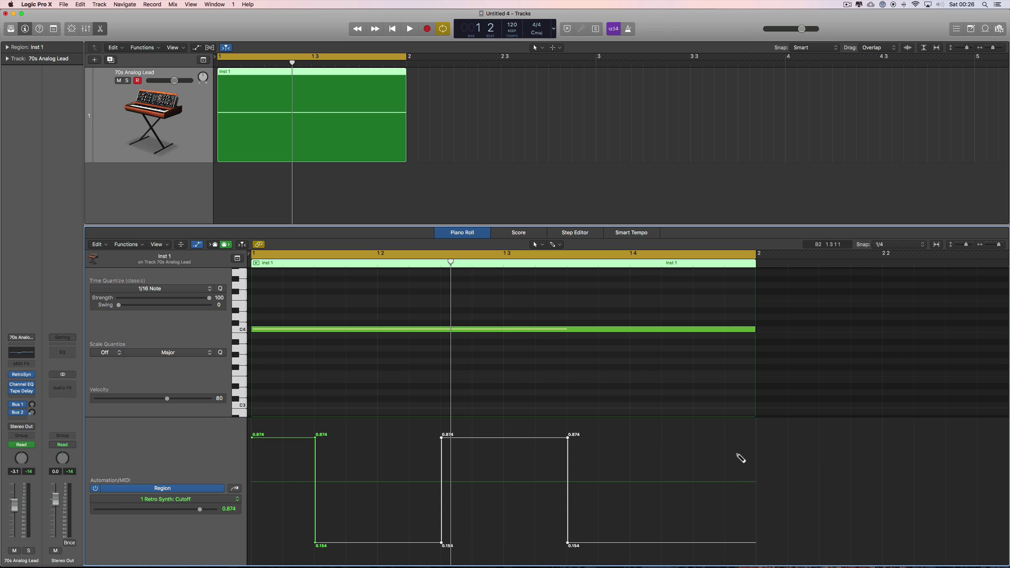
{"action": "key", "text": "super+z"}
{"action": "key", "text": "super+z"}
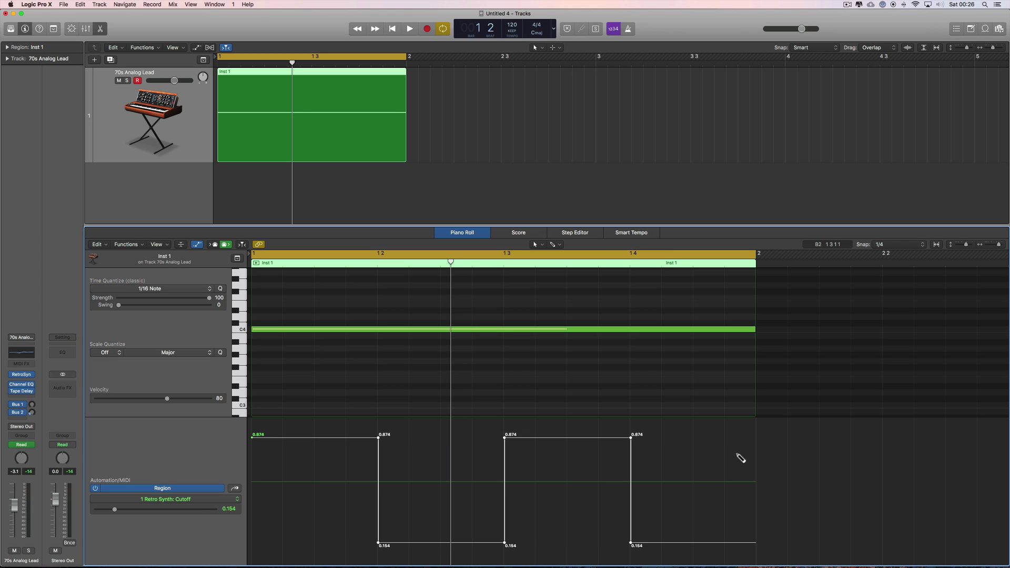
{"action": "left_click", "coordinate": [709, 449]}
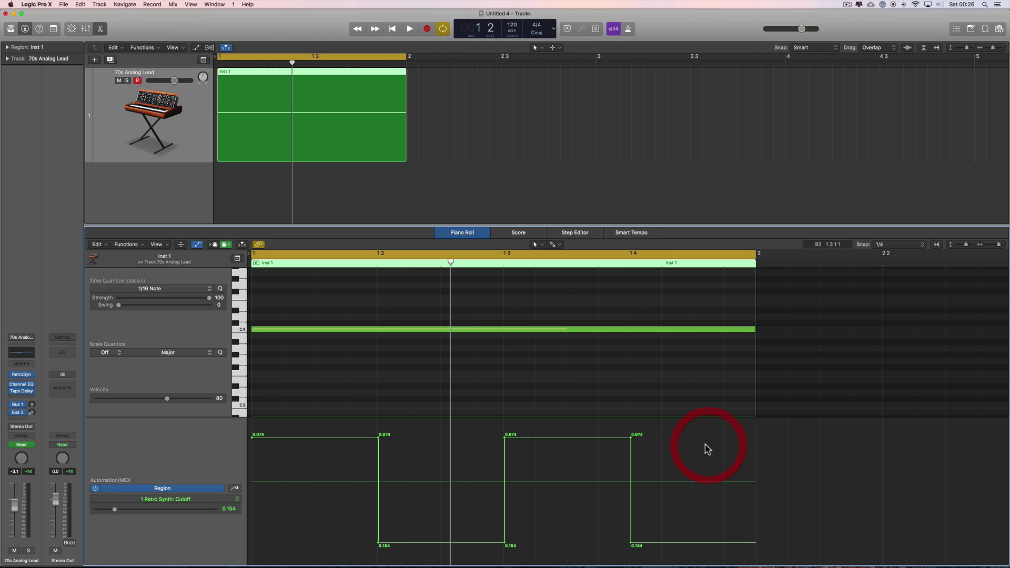
Step: Select all the Cutoff points with the Automation Select tool and apply the Double Speed MIDI transform to the selected events only
{"action": "right_click", "coordinate": [796, 448]}
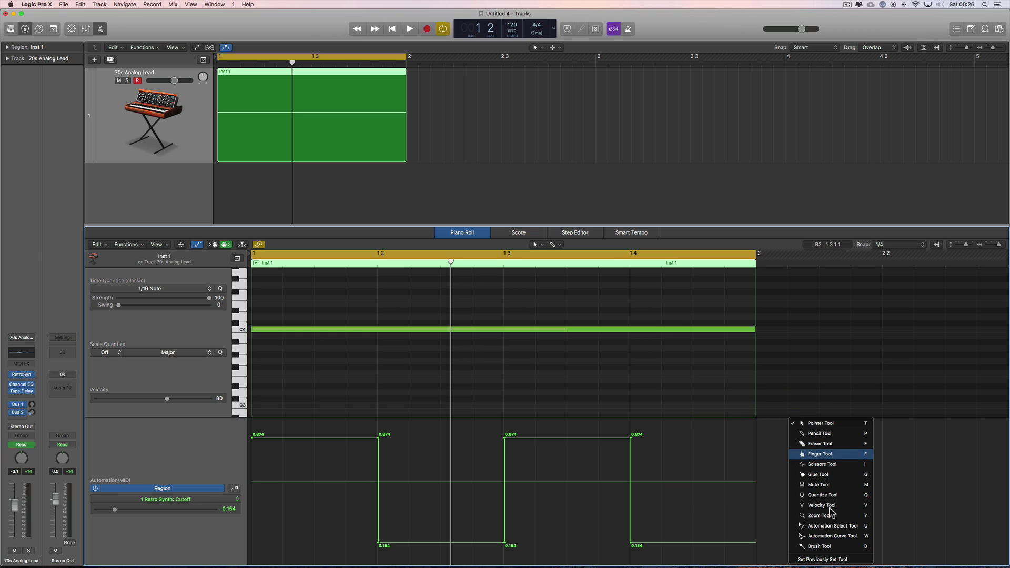
{"action": "left_click", "coordinate": [832, 526]}
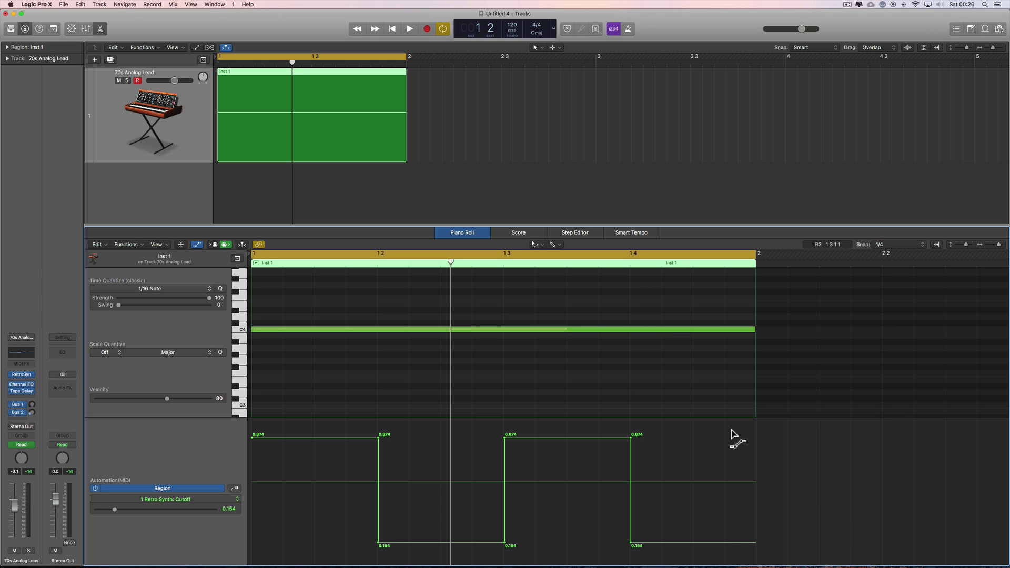
{"action": "left_click_drag", "start_coordinate": [734, 425], "coordinate": [226, 535]}
{"action": "left_click", "coordinate": [126, 245]}
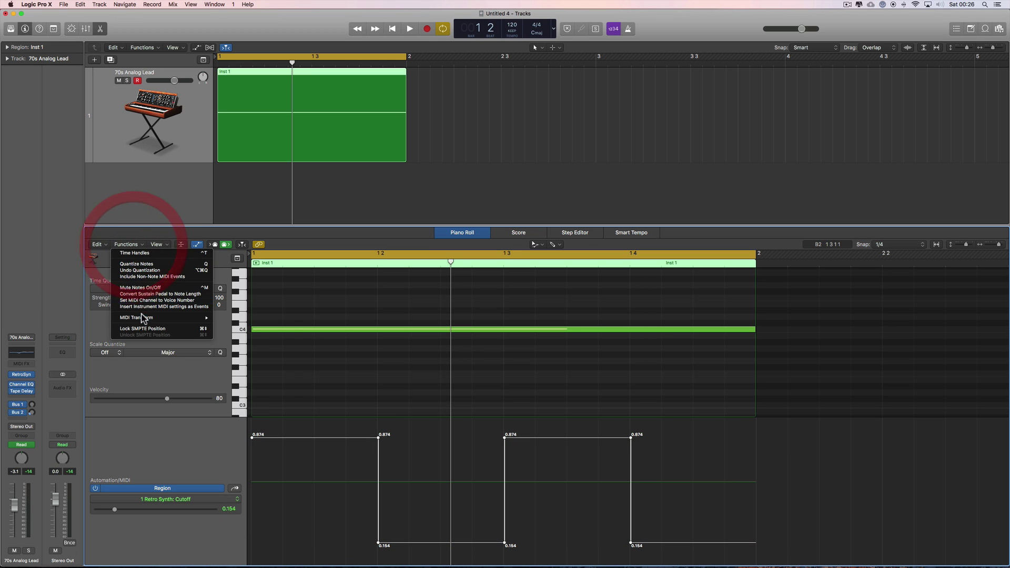
{"action": "mouse_move", "coordinate": [181, 318]}
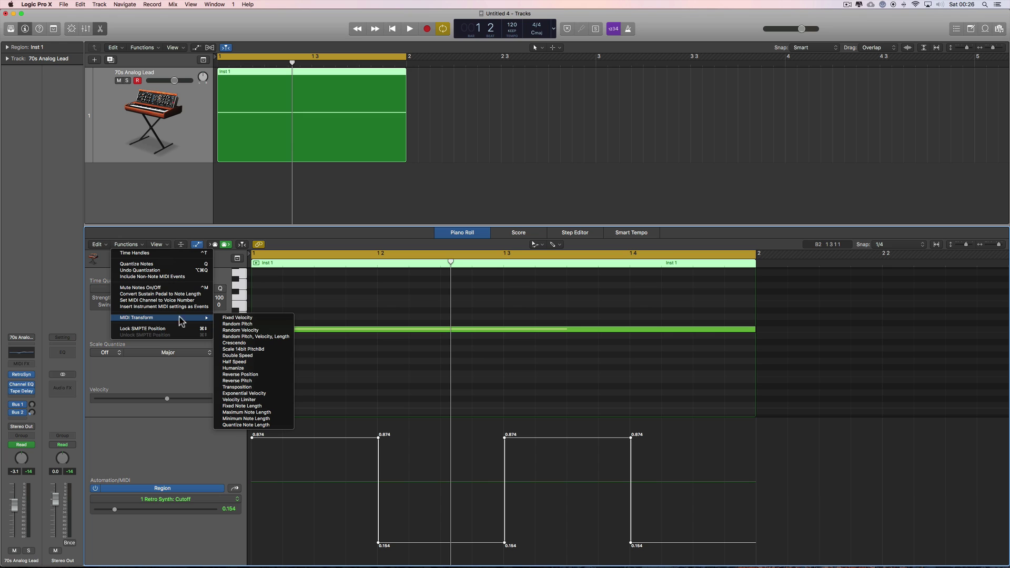
{"action": "left_click", "coordinate": [243, 355]}
{"action": "left_click", "coordinate": [601, 394]}
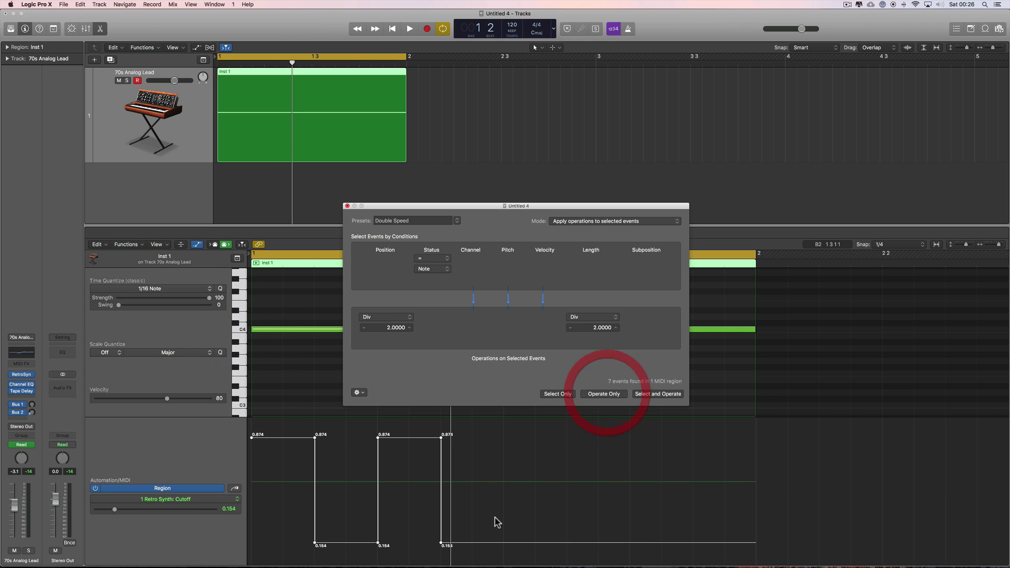
{"action": "left_click", "coordinate": [347, 207]}
Step: Return to the Pointer tool and lower the compressed curve's second high Cutoff segment to 0.768
{"action": "right_click", "coordinate": [543, 432]}
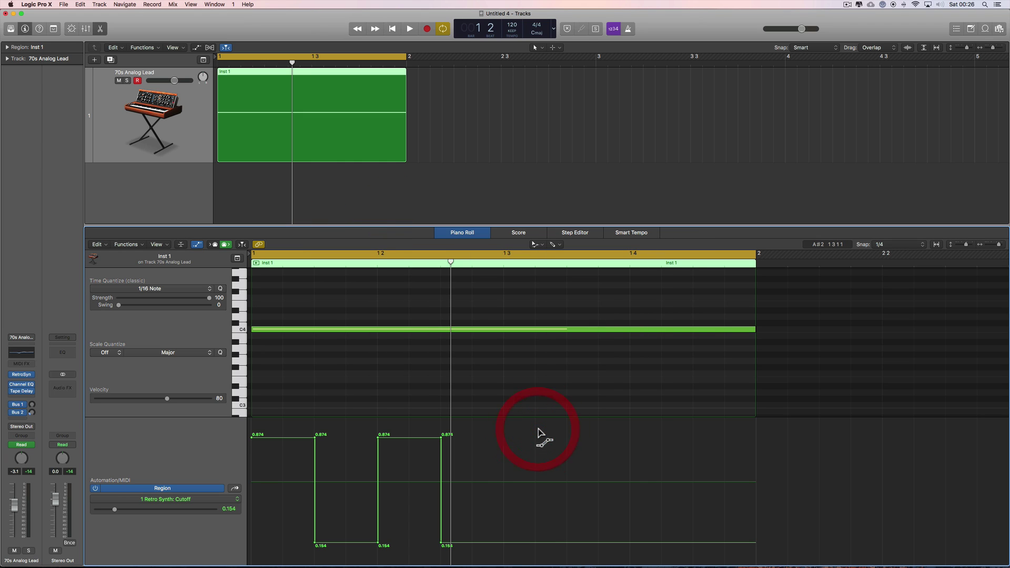
{"action": "left_click", "coordinate": [545, 432]}
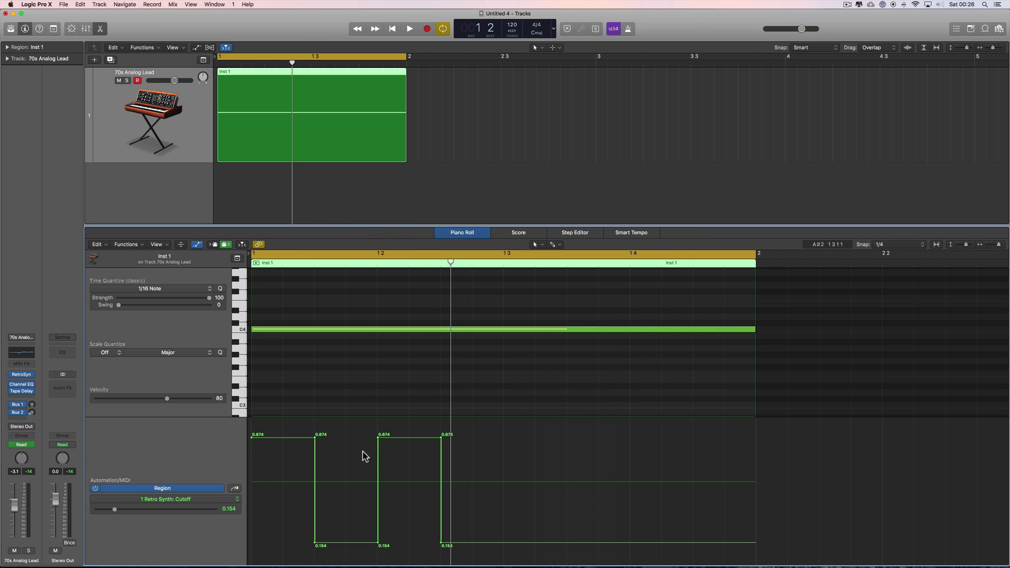
{"action": "left_click", "coordinate": [401, 439]}
{"action": "left_click_drag", "start_coordinate": [400, 440], "coordinate": [400, 456]}
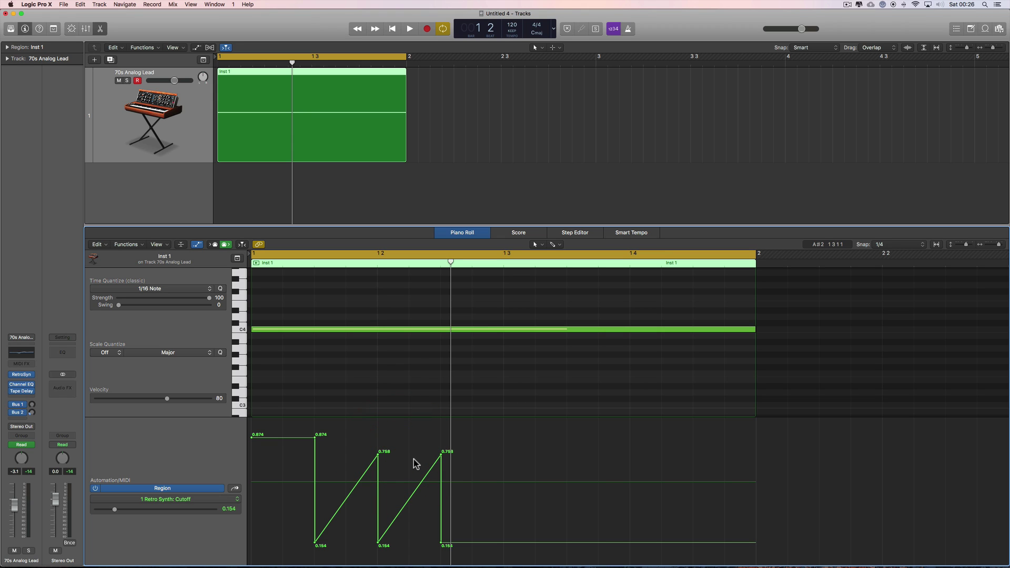
Step: Undo the segment change and the Double Speed transform, and deselect the Cutoff points
{"action": "key", "text": "super+z"}
{"action": "key", "text": "super+z"}
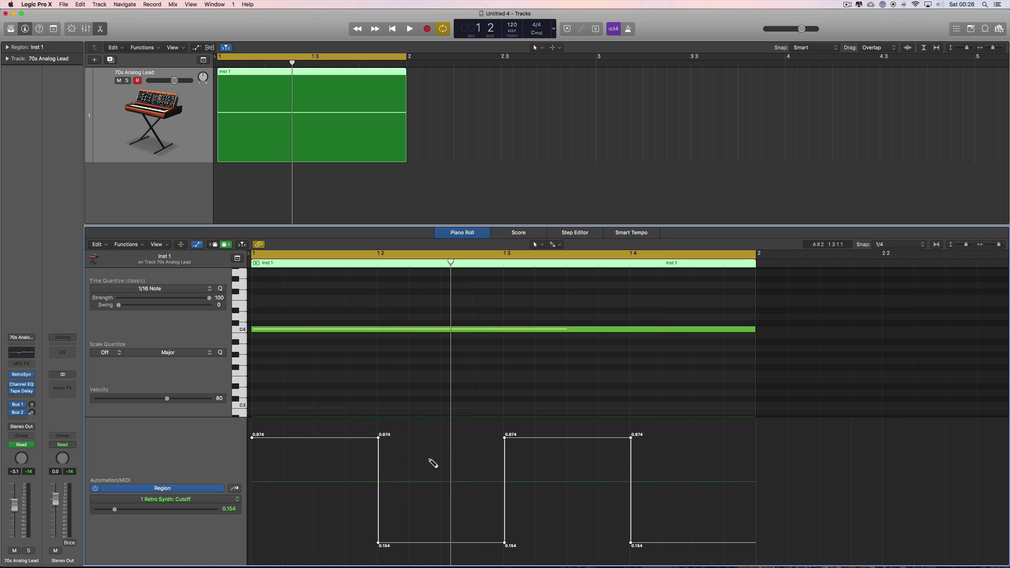
{"action": "left_click", "coordinate": [548, 456]}
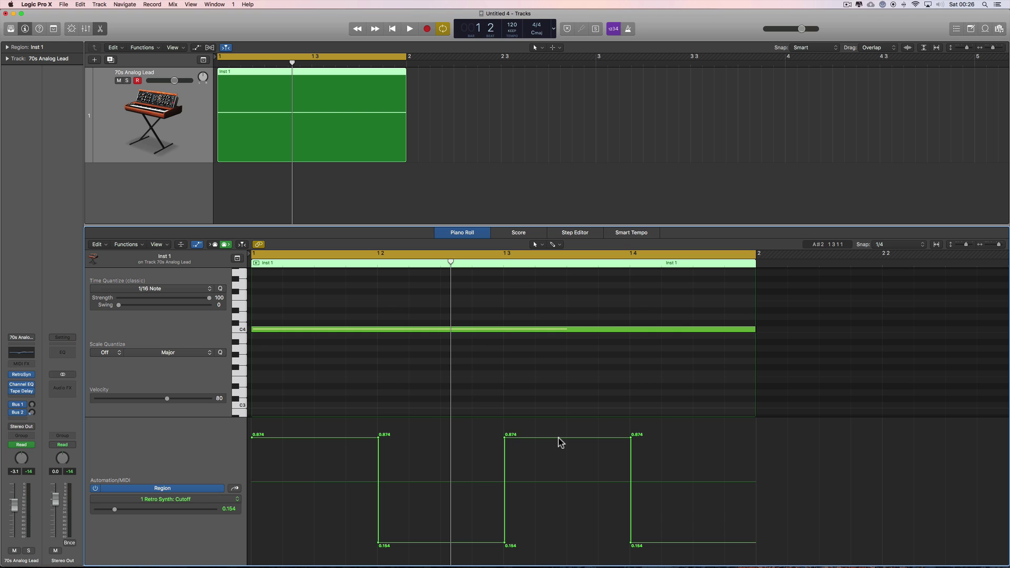
Step: Set the first high Cutoff segment to 0.904 and the low segment between beats 2 and 3 to 0.100
{"action": "left_click", "coordinate": [560, 441]}
{"action": "left_click", "coordinate": [315, 438]}
{"action": "left_click", "coordinate": [314, 439]}
{"action": "left_click_drag", "start_coordinate": [312, 442], "coordinate": [314, 465]}
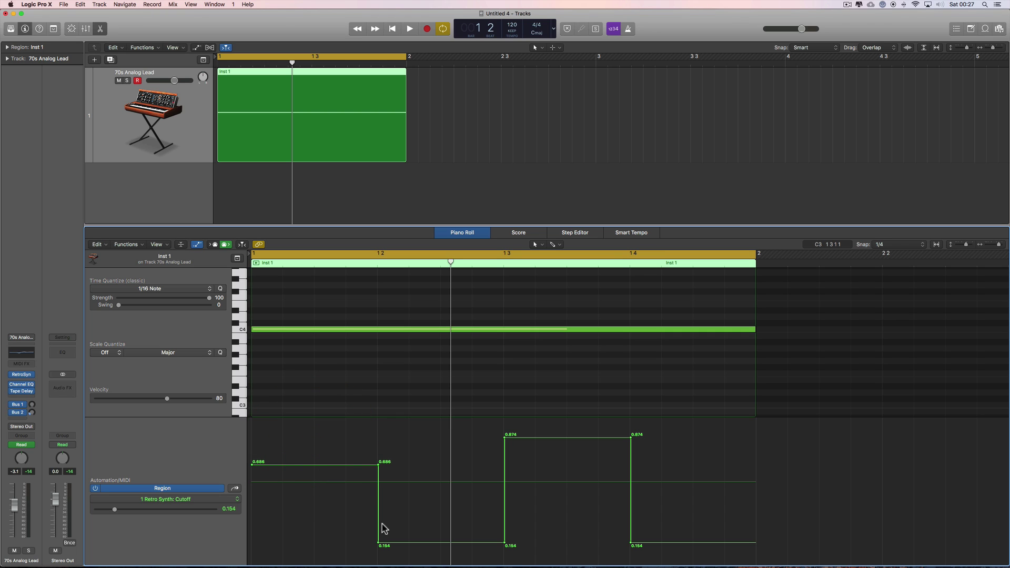
{"action": "left_click_drag", "start_coordinate": [323, 470], "coordinate": [327, 438]}
{"action": "left_click_drag", "start_coordinate": [433, 542], "coordinate": [435, 504]}
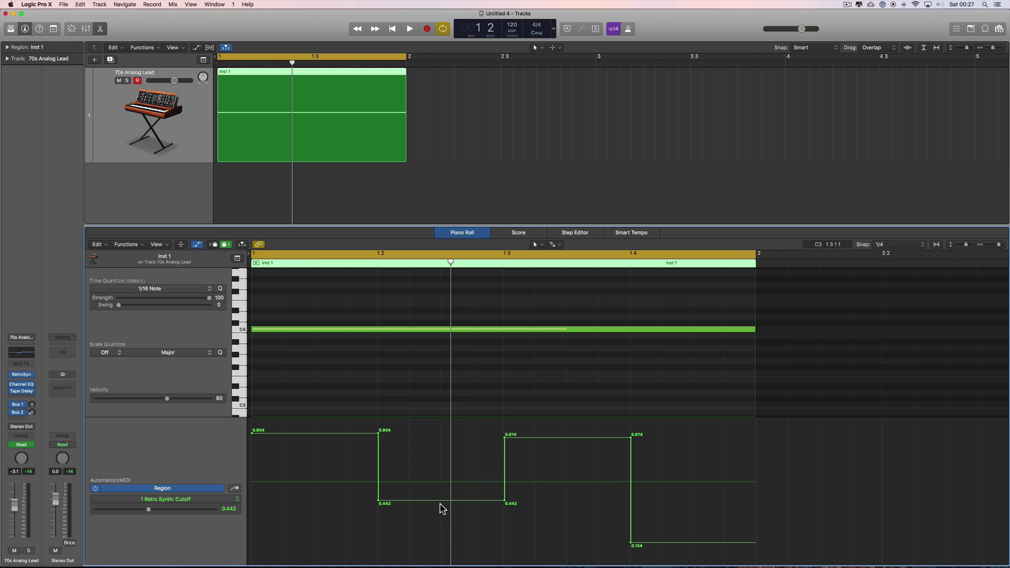
{"action": "left_click_drag", "start_coordinate": [441, 506], "coordinate": [442, 551]}
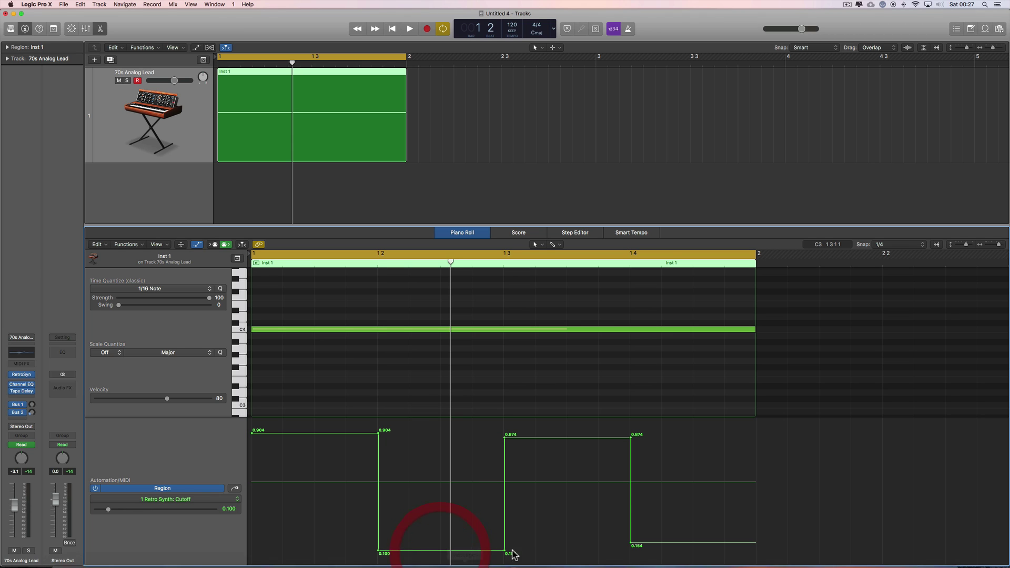
Step: Raise the Cutoff segment between beats 3 and 4 to 0.898 and lower the segment after beat 4 to 0.092
{"action": "left_click", "coordinate": [573, 441]}
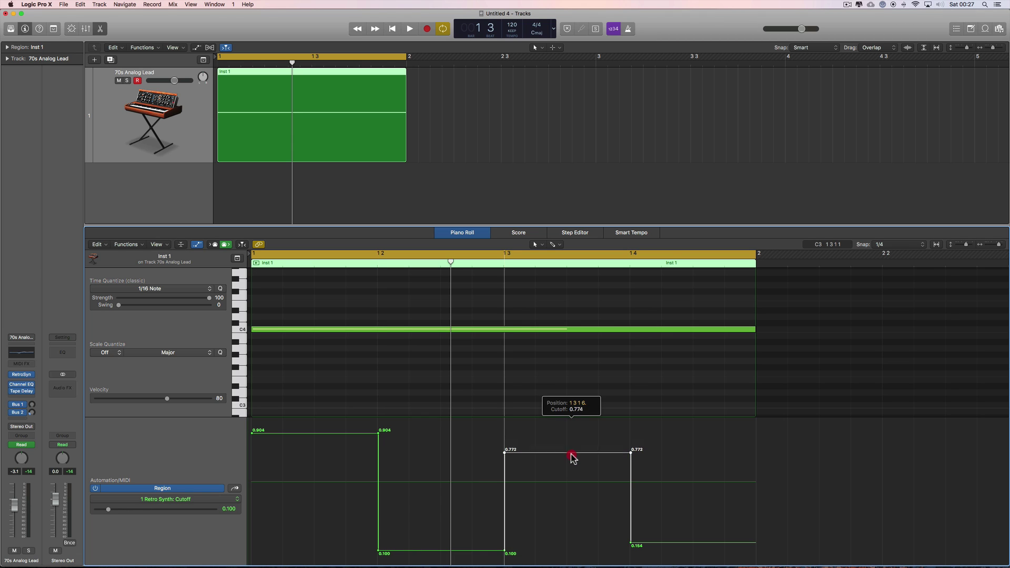
{"action": "left_click", "coordinate": [572, 440]}
{"action": "left_click_drag", "start_coordinate": [573, 440], "coordinate": [574, 436]}
{"action": "left_click_drag", "start_coordinate": [661, 544], "coordinate": [661, 551]}
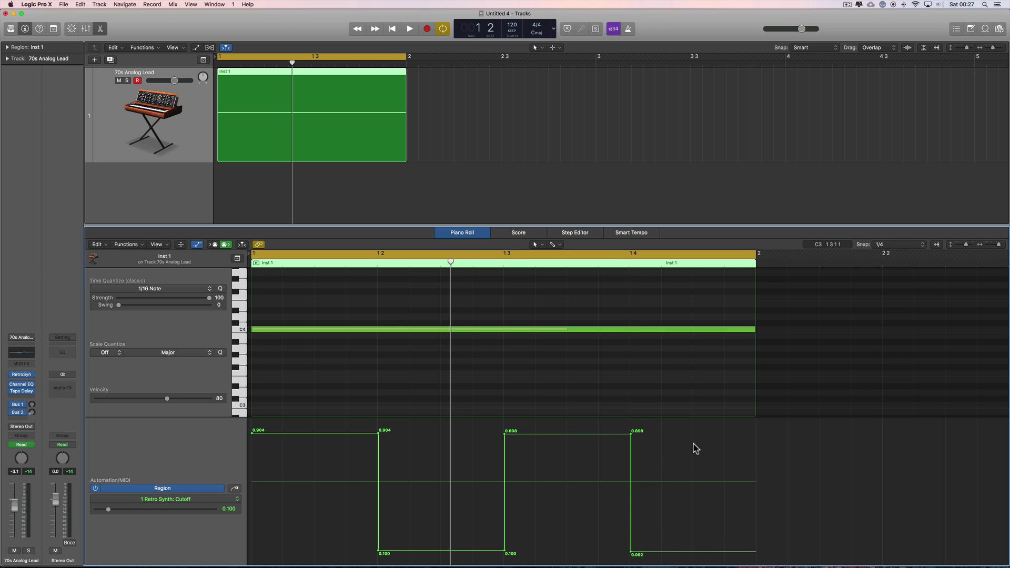
Step: Select the Cutoff points at beats 2, 3 and 4 and apply the Double Speed MIDI transform to them
{"action": "key", "text": "t"}
{"action": "left_click", "coordinate": [728, 549]}
{"action": "left_click_drag", "start_coordinate": [717, 443], "coordinate": [293, 557]}
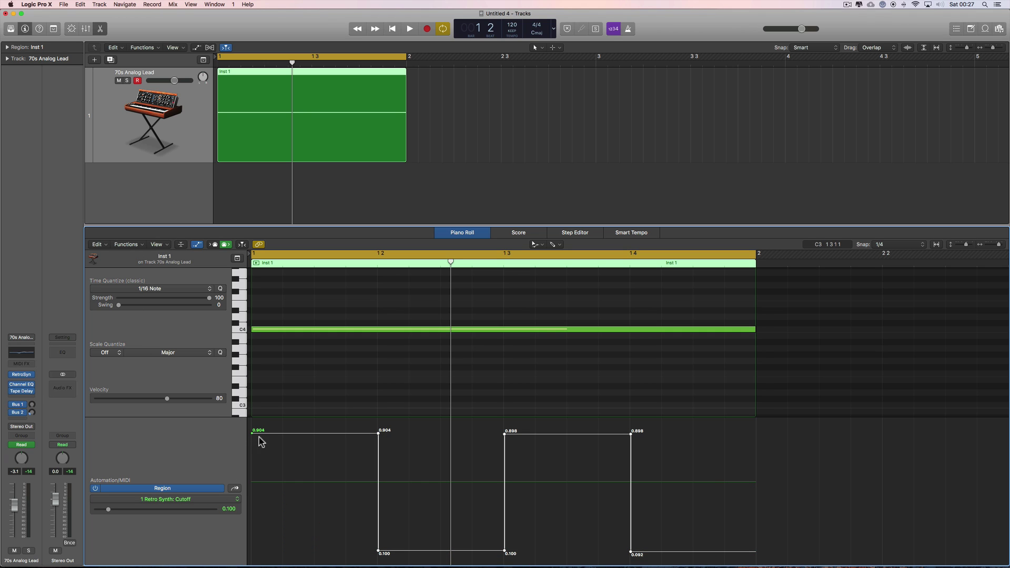
{"action": "left_click", "coordinate": [131, 245]}
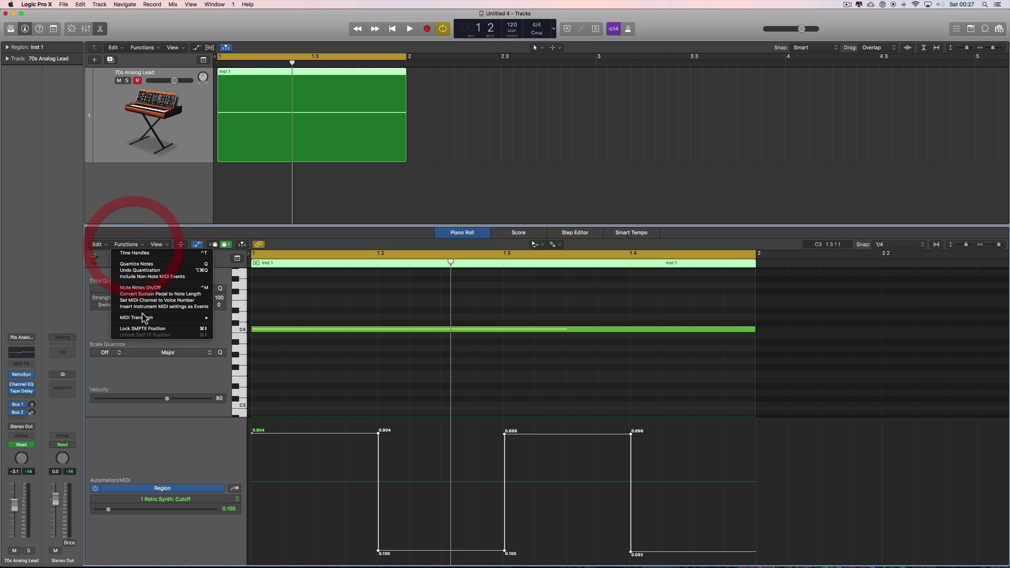
{"action": "mouse_move", "coordinate": [200, 317]}
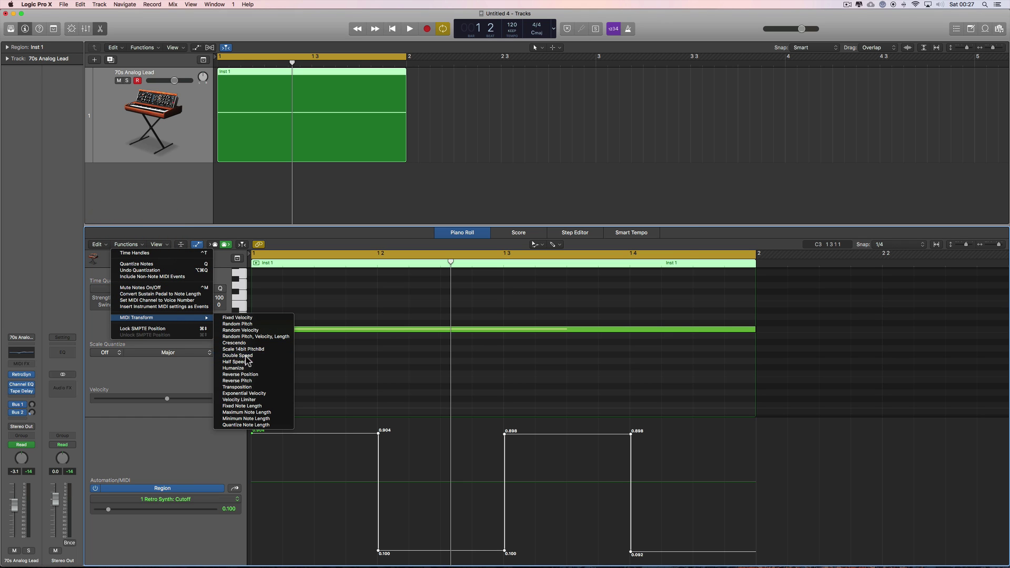
{"action": "left_click", "coordinate": [238, 356]}
{"action": "left_click", "coordinate": [603, 395]}
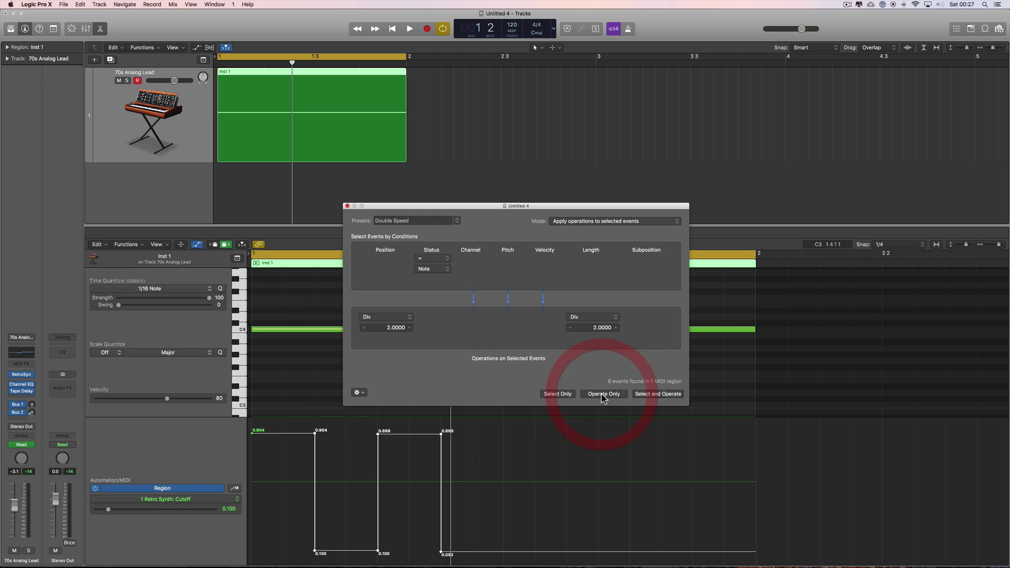
{"action": "left_click", "coordinate": [348, 206]}
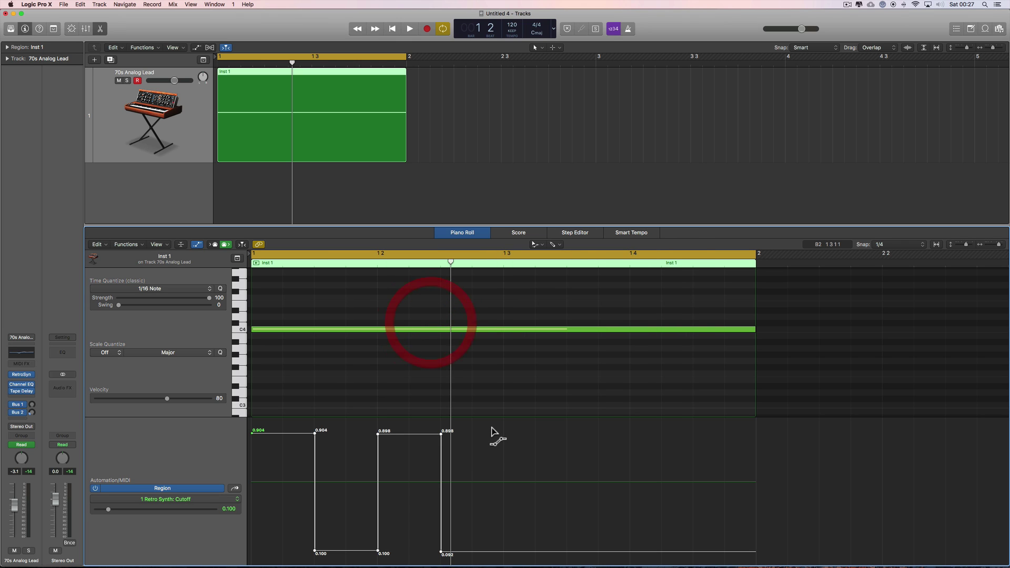
Step: Switch to the Pointer tool, lower the second high Cutoff segment to 0.772, and undo that change
{"action": "key", "text": "t"}
{"action": "left_click", "coordinate": [425, 438]}
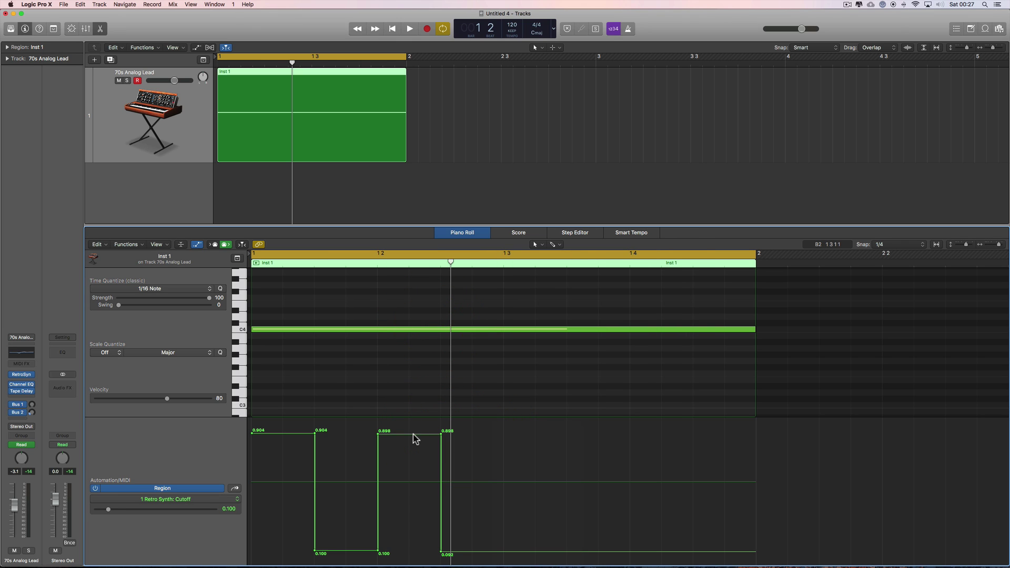
{"action": "left_click_drag", "start_coordinate": [412, 438], "coordinate": [413, 453]}
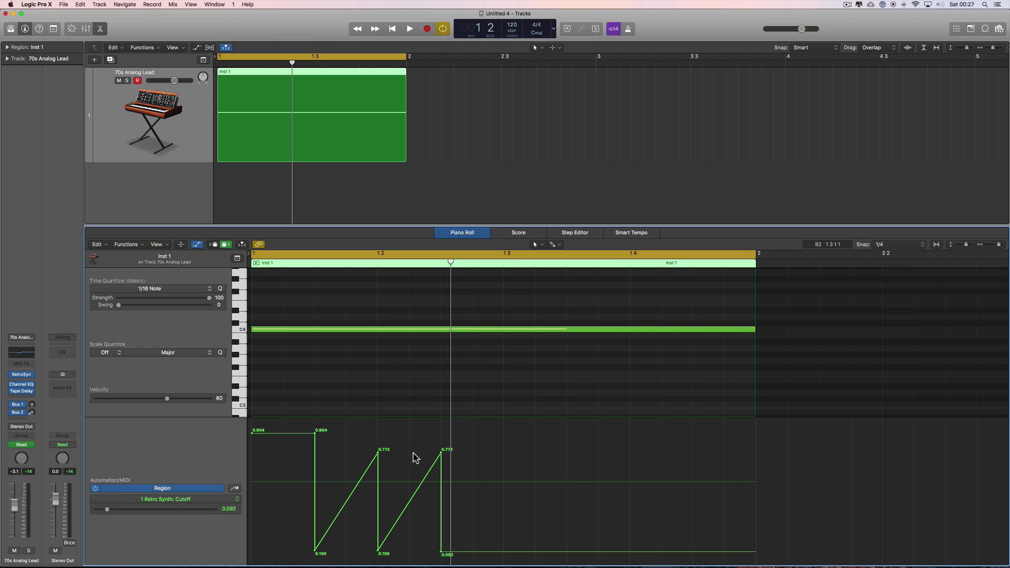
{"action": "key", "text": "super+z"}
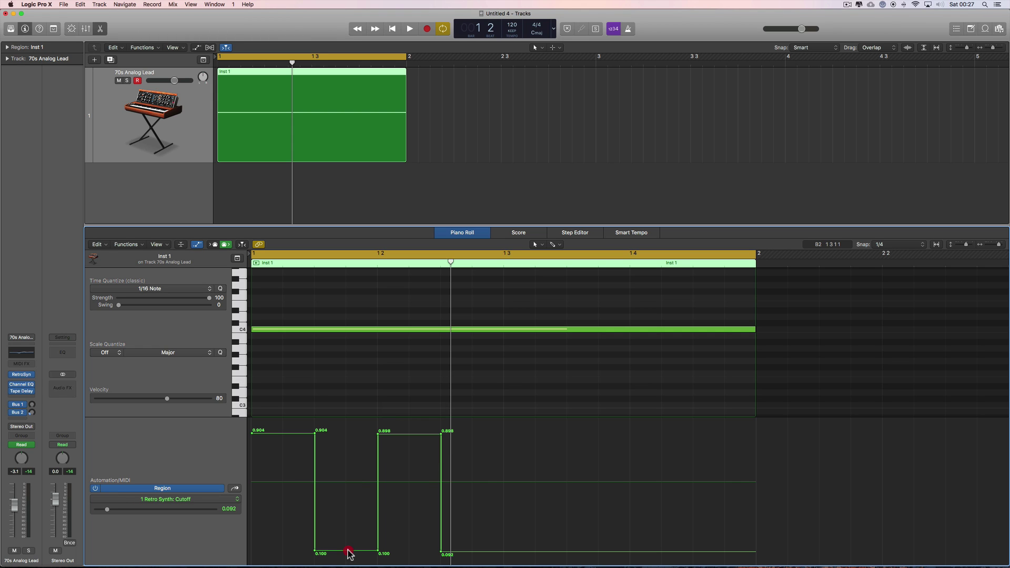
Step: Try to raise the low Cutoff segment, undo back to the steps at beats 2, 3 and 4, and move the playhead past the region
{"action": "left_click_drag", "start_coordinate": [348, 553], "coordinate": [351, 533]}
{"action": "key", "text": "super+z"}
{"action": "left_click_drag", "start_coordinate": [451, 262], "coordinate": [830, 278]}
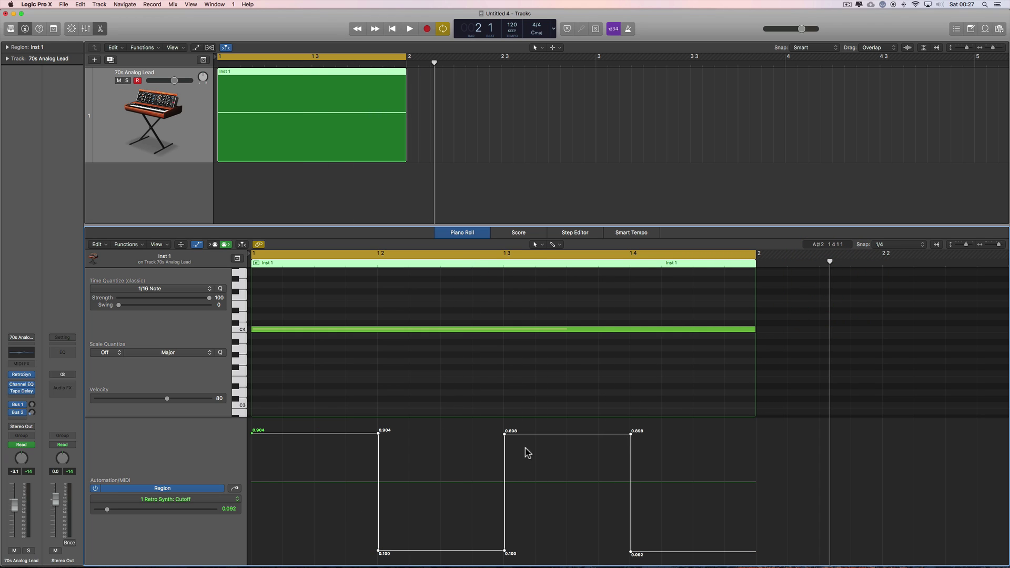
{"action": "left_click", "coordinate": [662, 448]}
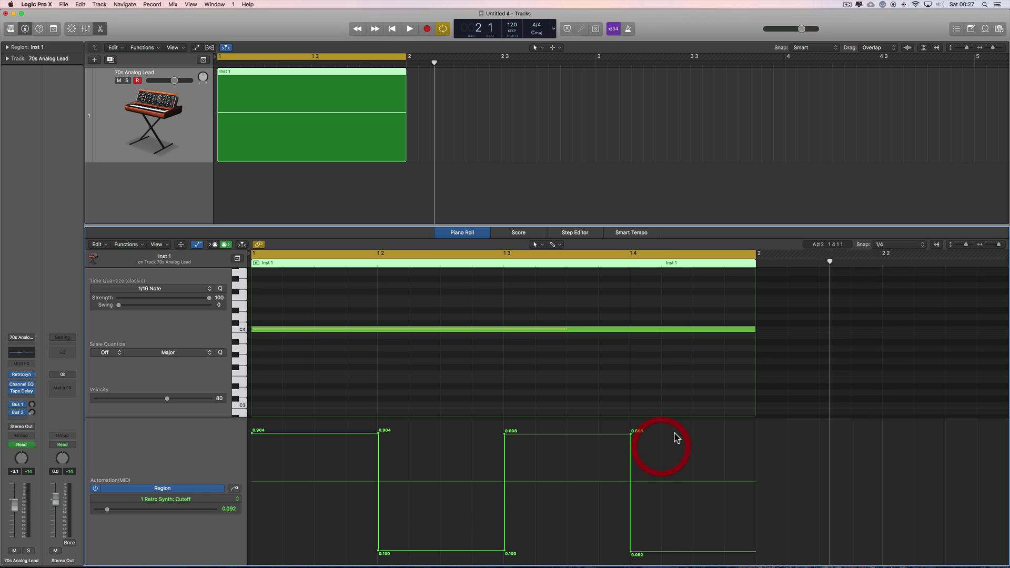
Step: Halve the step spacing by selecting the Cutoff points from beat 2 onward with the Automation Select tool and applying the Double Speed transform
{"action": "key", "text": "t"}
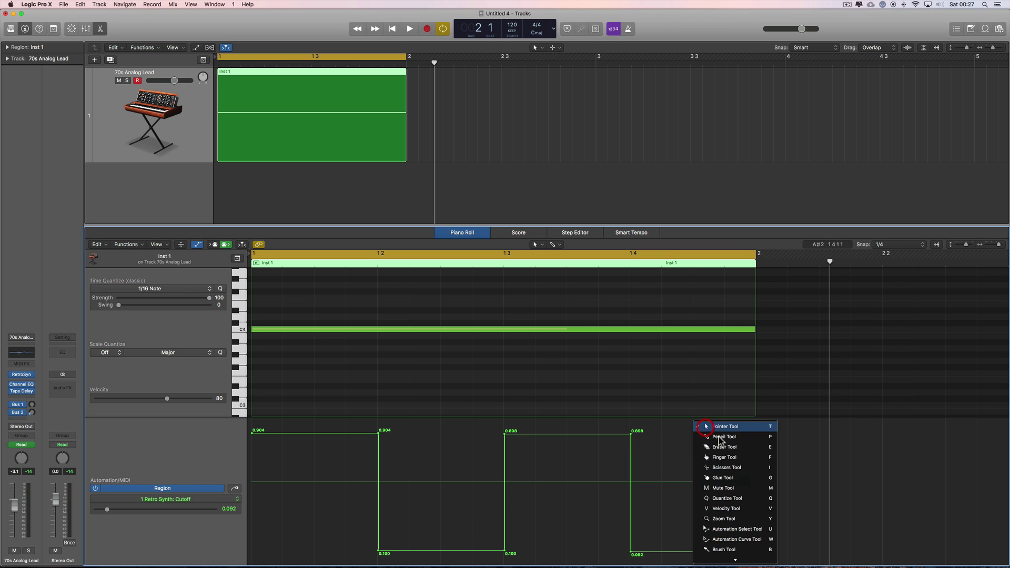
{"action": "left_click", "coordinate": [737, 528]}
{"action": "left_click_drag", "start_coordinate": [690, 425], "coordinate": [332, 561]}
{"action": "left_click", "coordinate": [126, 244]}
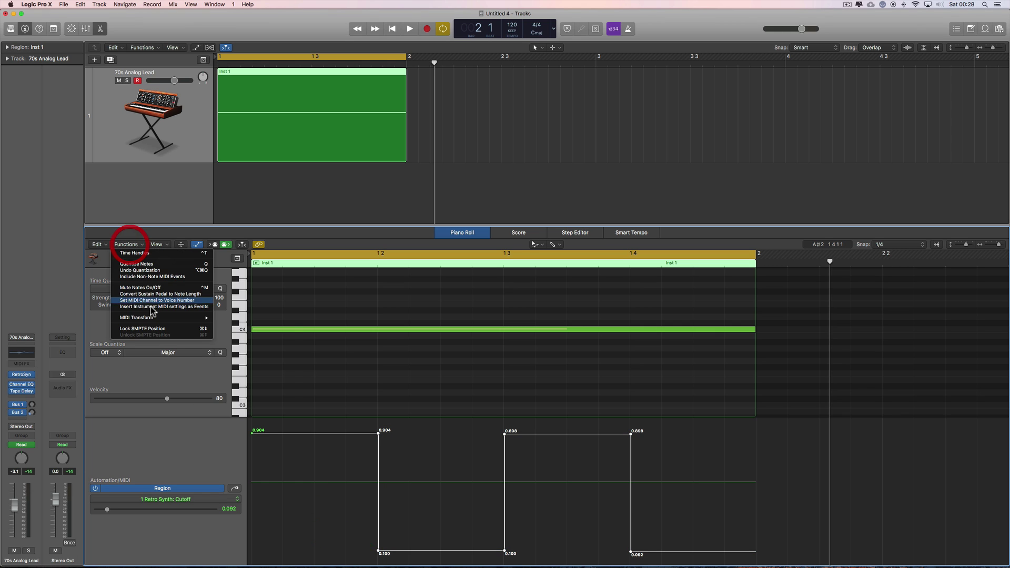
{"action": "mouse_move", "coordinate": [152, 320]}
{"action": "left_click", "coordinate": [240, 356]}
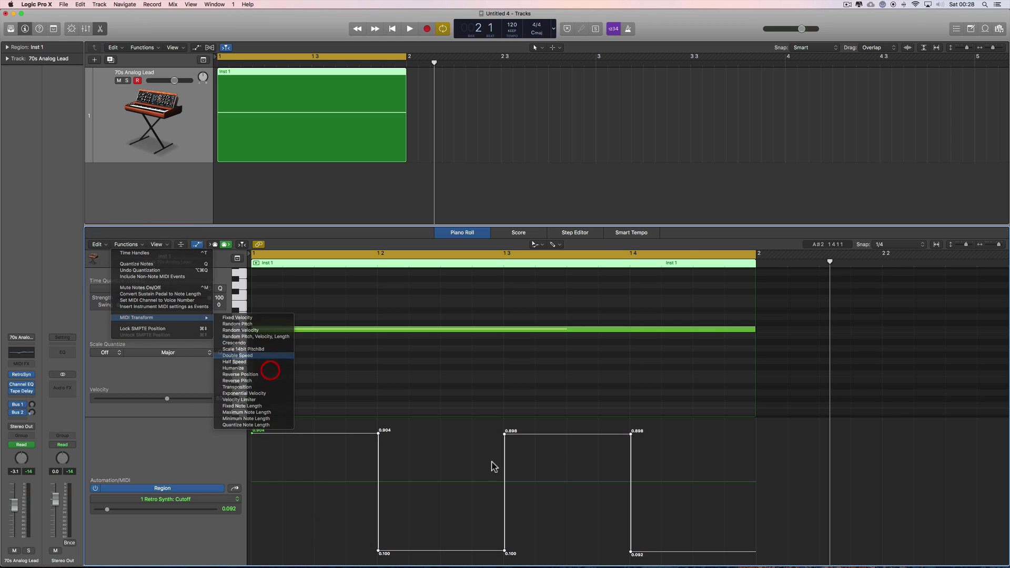
{"action": "left_click", "coordinate": [604, 394]}
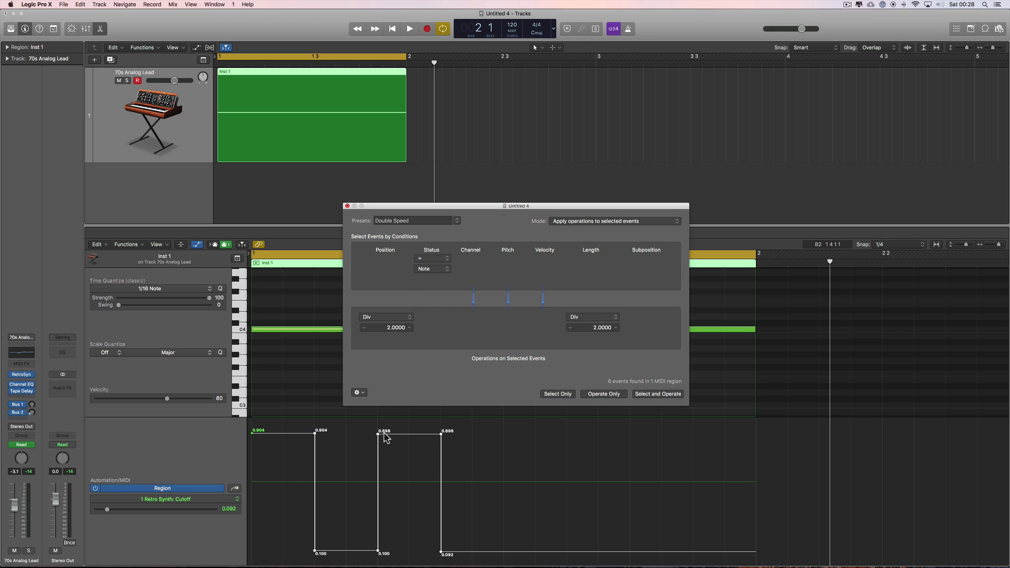
{"action": "left_click", "coordinate": [347, 207]}
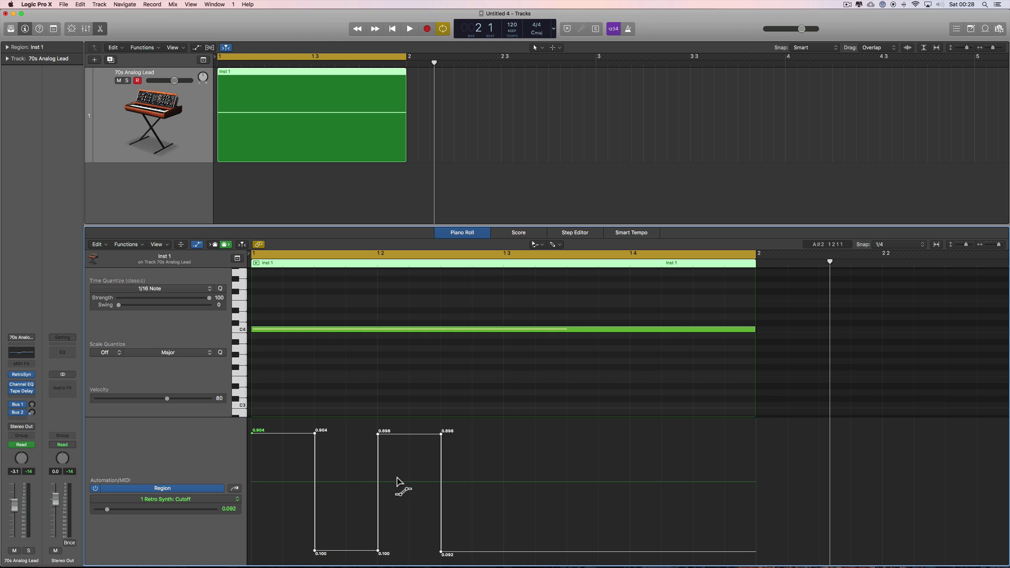
Step: Copy the Cutoff pulse starting at beat 2 to beats 3 and 4, and play back the repeated pattern
{"action": "left_click", "coordinate": [345, 454]}
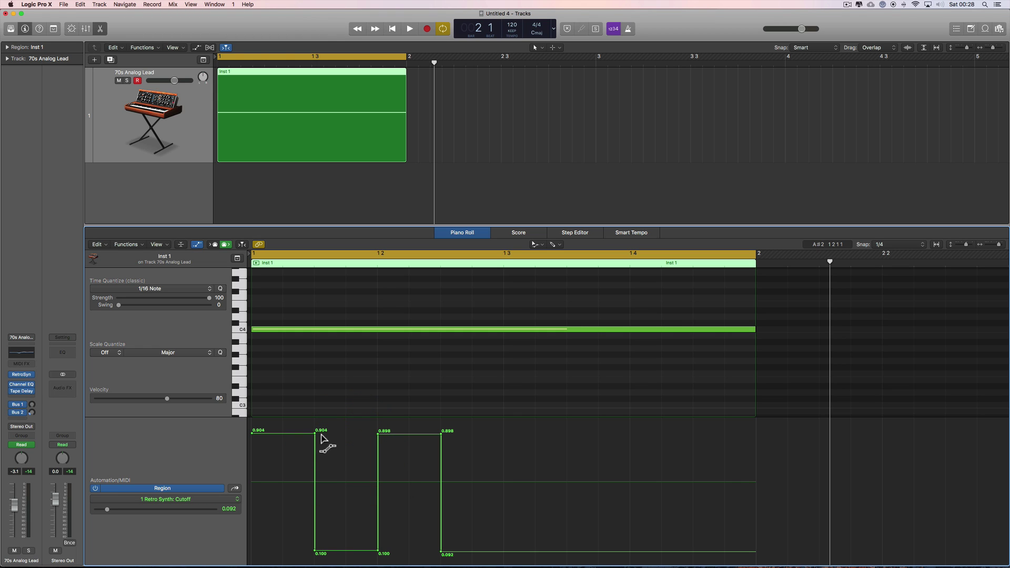
{"action": "left_click_drag", "start_coordinate": [349, 429], "coordinate": [465, 560]}
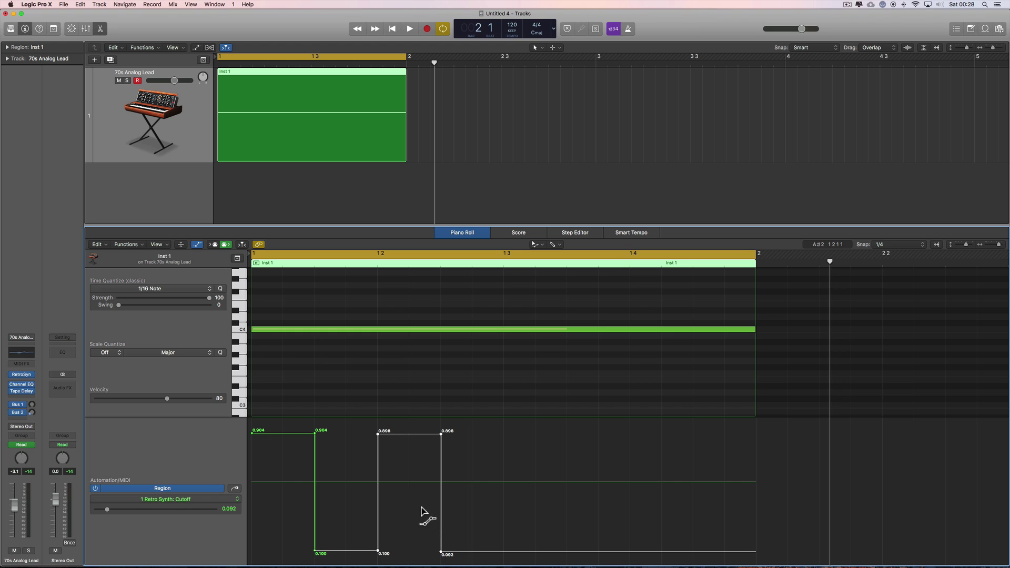
{"action": "left_click_drag", "start_coordinate": [395, 436], "coordinate": [643, 440]}
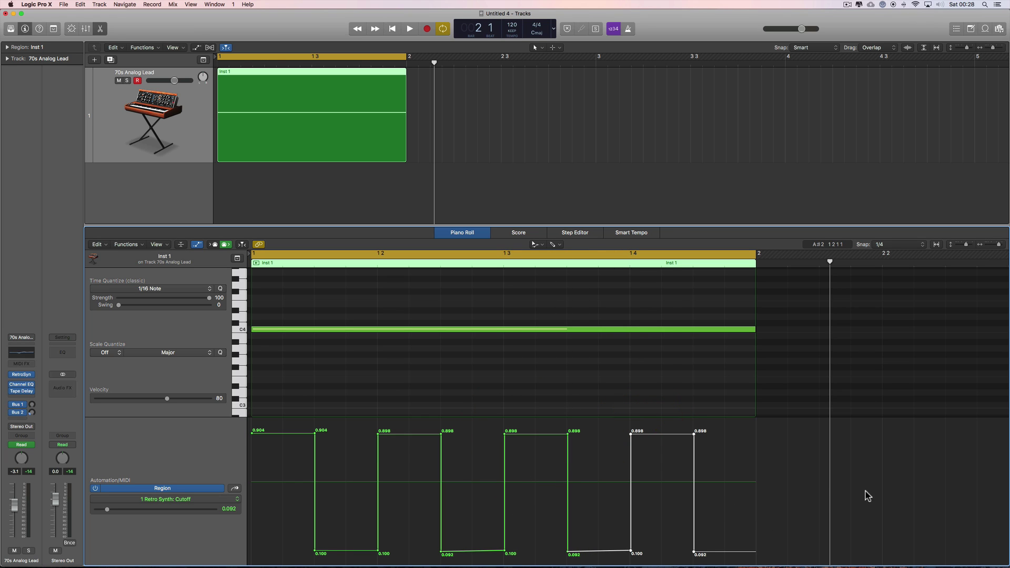
{"action": "key", "text": "space"}
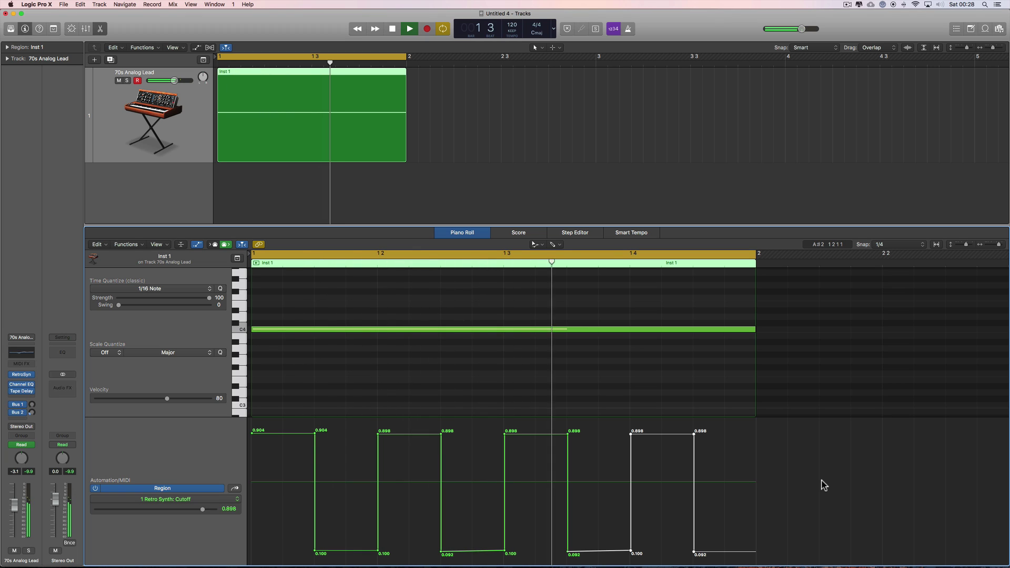
{"action": "key", "text": "space"}
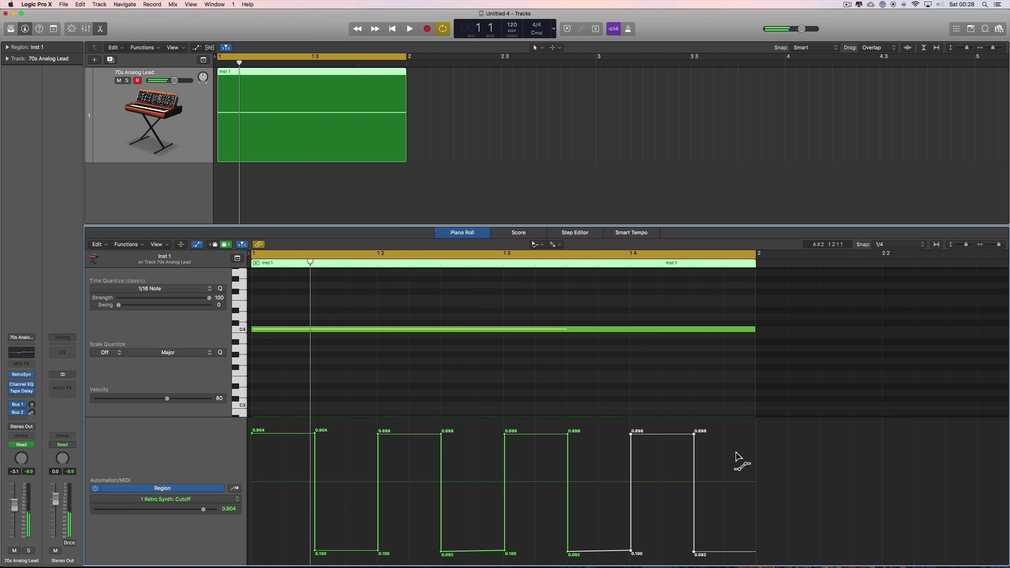
Step: Halve the step spacing of all the region's Cutoff points except the first with the Double Speed transform
{"action": "left_click_drag", "start_coordinate": [734, 425], "coordinate": [278, 541]}
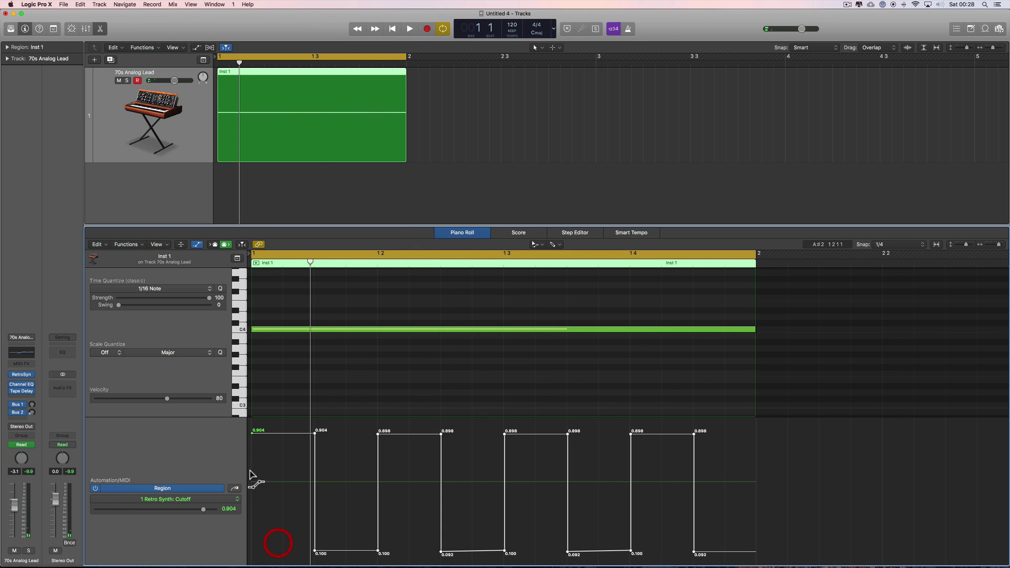
{"action": "left_click", "coordinate": [128, 244]}
{"action": "mouse_move", "coordinate": [138, 318]}
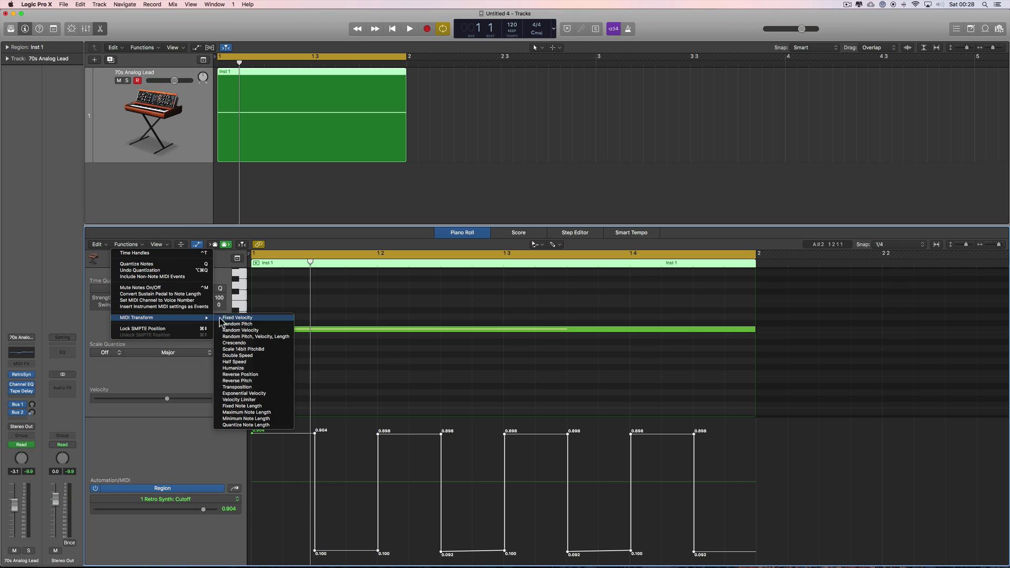
{"action": "left_click", "coordinate": [239, 355]}
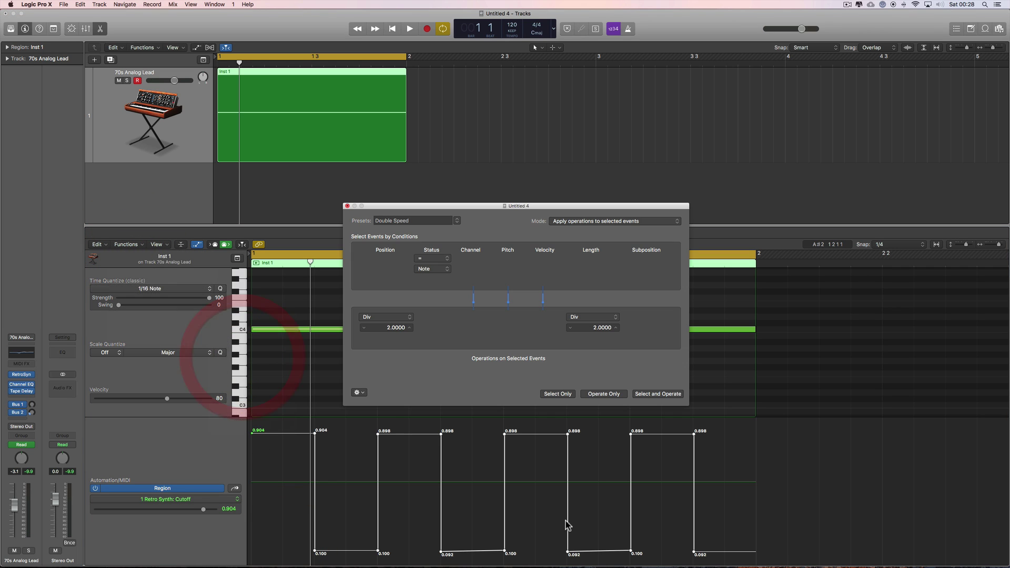
{"action": "left_click", "coordinate": [601, 395]}
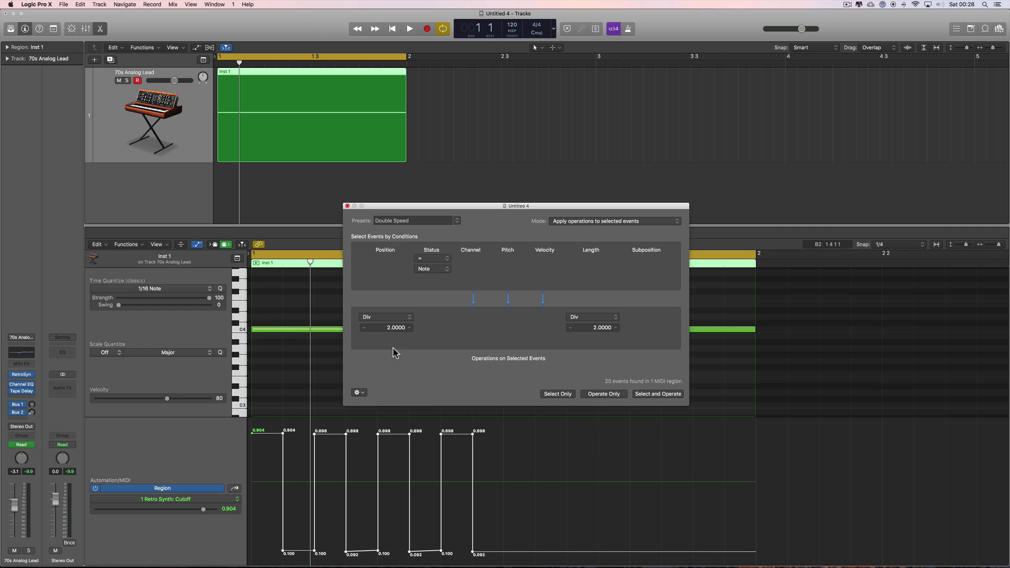
{"action": "left_click", "coordinate": [347, 206]}
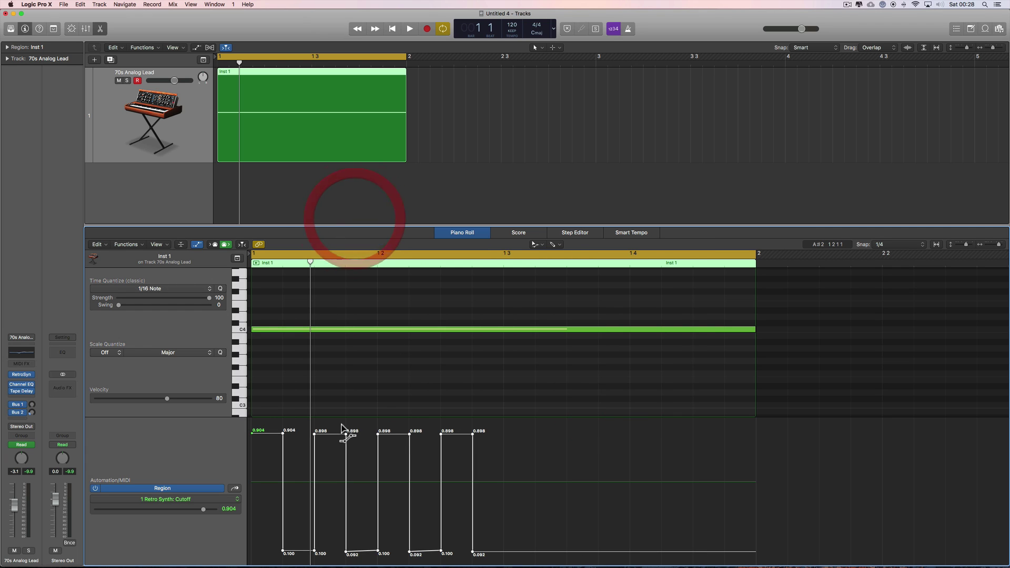
Step: Copy the compressed Cutoff pulses to beat 3, copy the last pulse again to fill the bar, and play back the pattern
{"action": "left_click", "coordinate": [296, 451]}
{"action": "left_click_drag", "start_coordinate": [312, 559], "coordinate": [492, 554]}
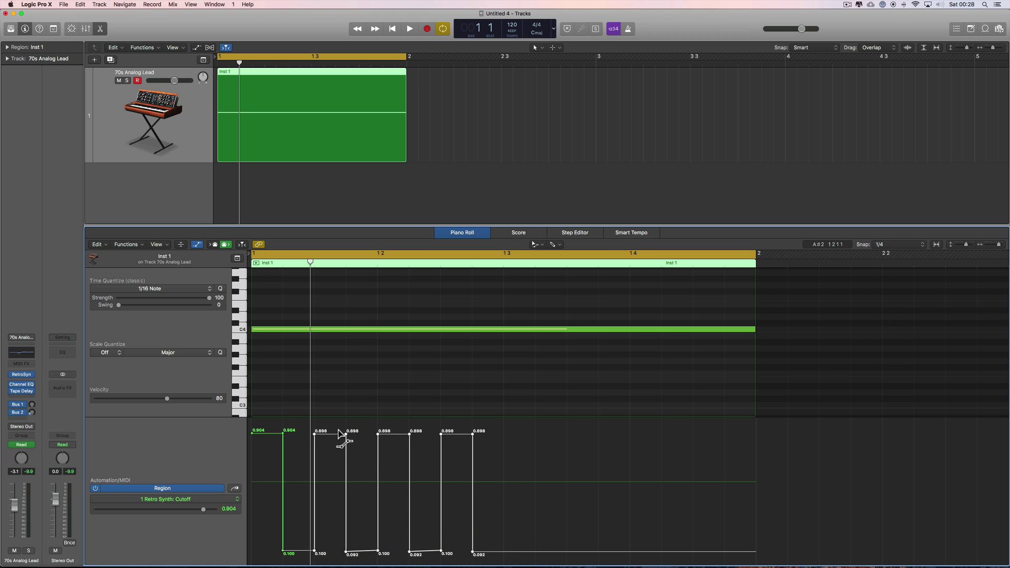
{"action": "left_click_drag", "start_coordinate": [328, 437], "coordinate": [516, 444]}
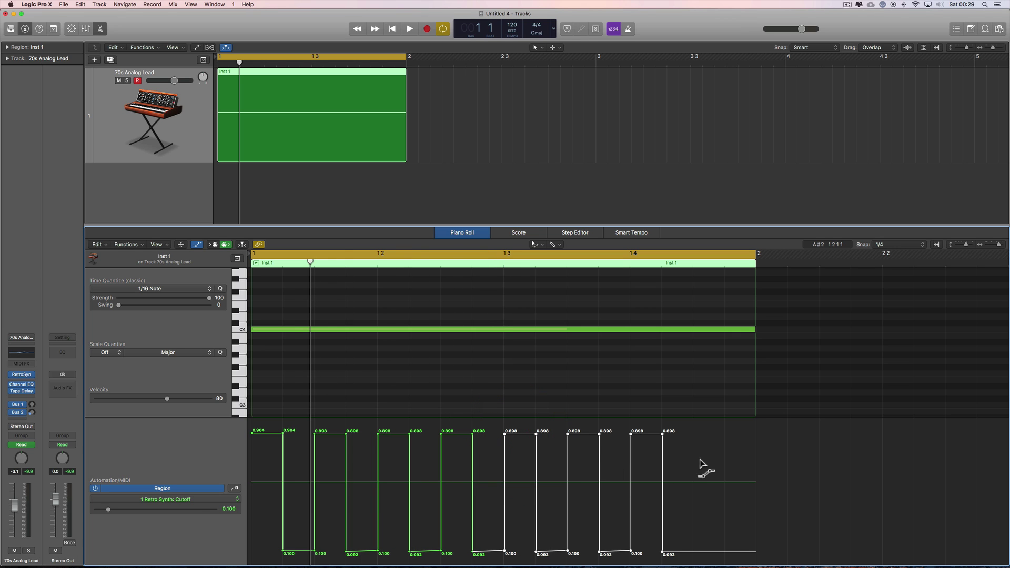
{"action": "left_click_drag", "start_coordinate": [615, 427], "coordinate": [676, 542]}
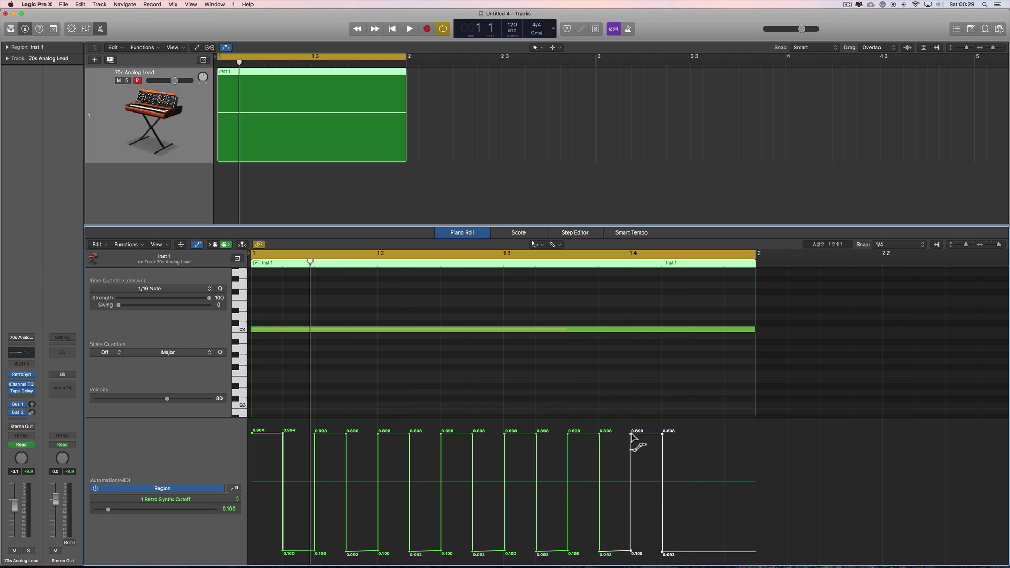
{"action": "left_click_drag", "start_coordinate": [632, 436], "coordinate": [695, 436]}
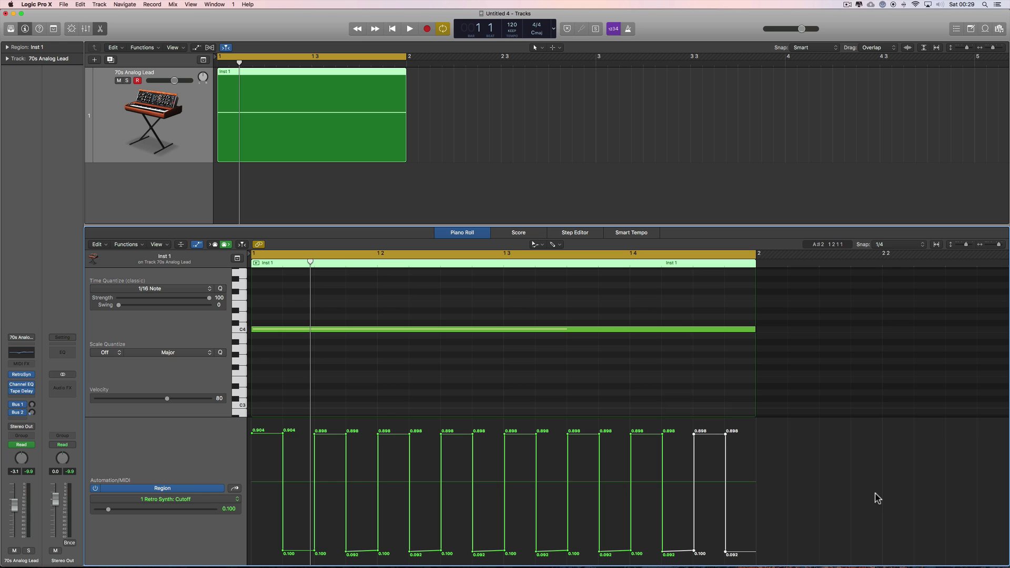
{"action": "key", "text": "space"}
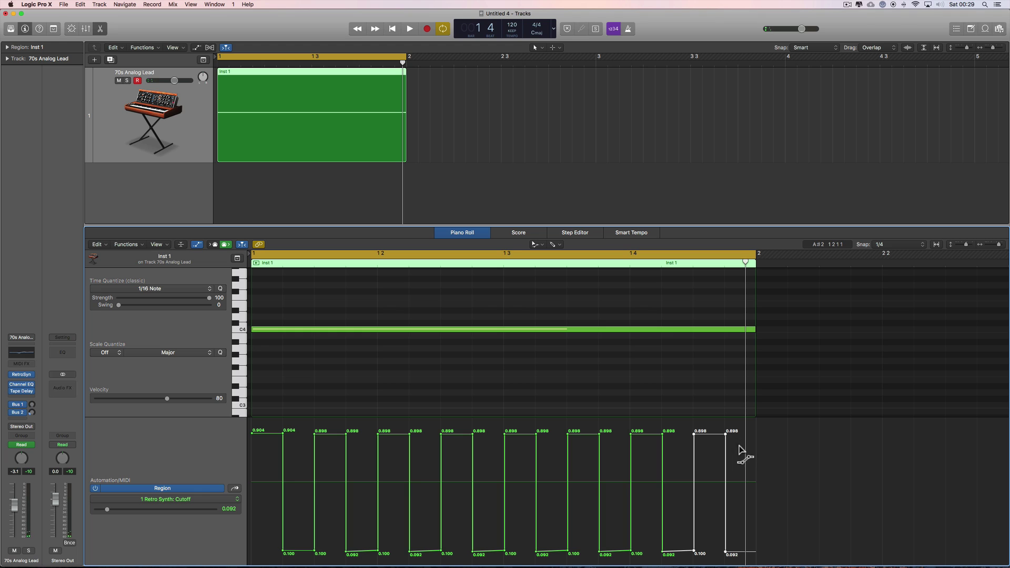
Step: Review the available MIDI Transform presets and switch to the Pointer tool
{"action": "left_click", "coordinate": [130, 244]}
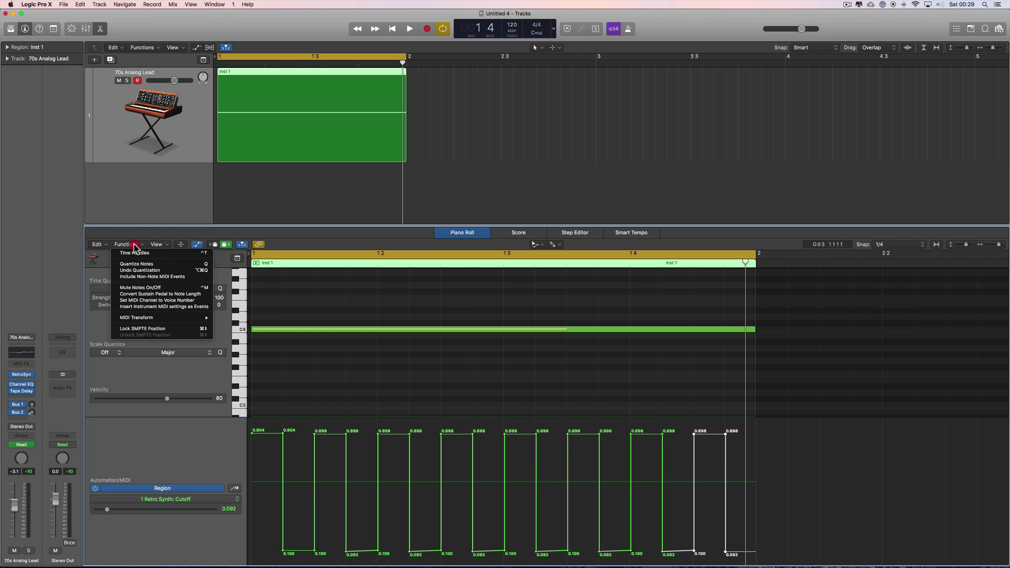
{"action": "mouse_move", "coordinate": [140, 317]}
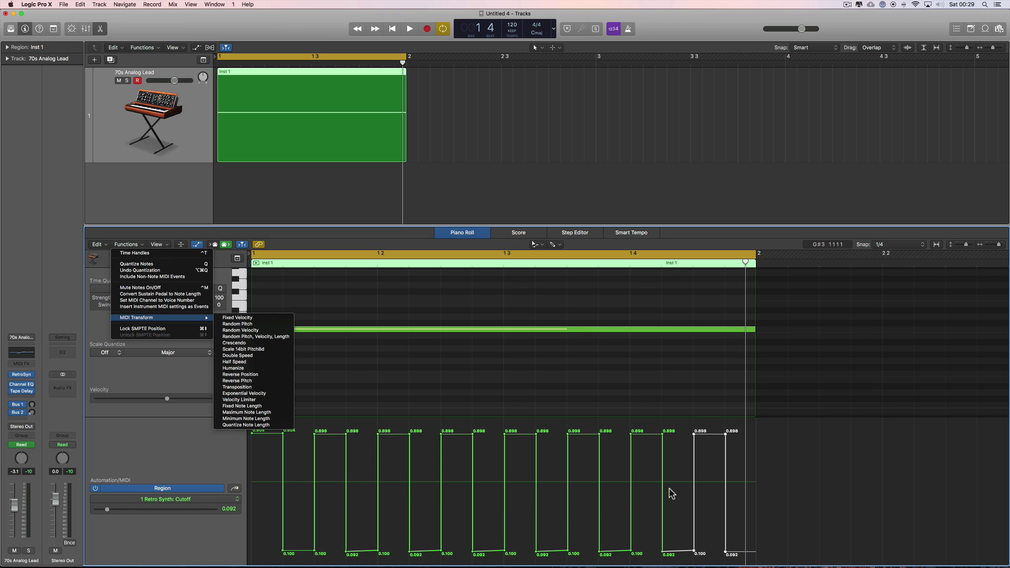
{"action": "right_click", "coordinate": [796, 462]}
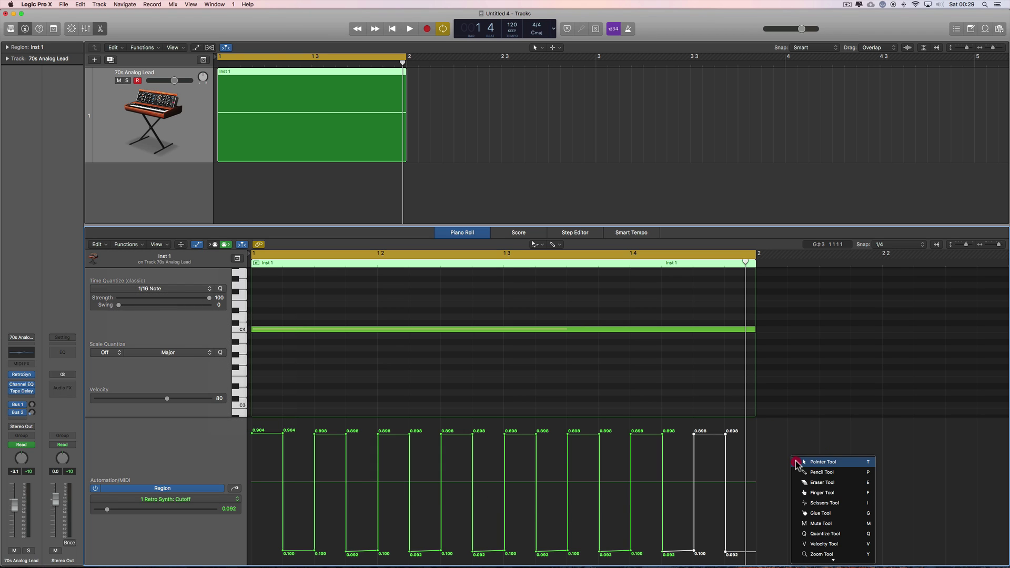
{"action": "left_click", "coordinate": [807, 463]}
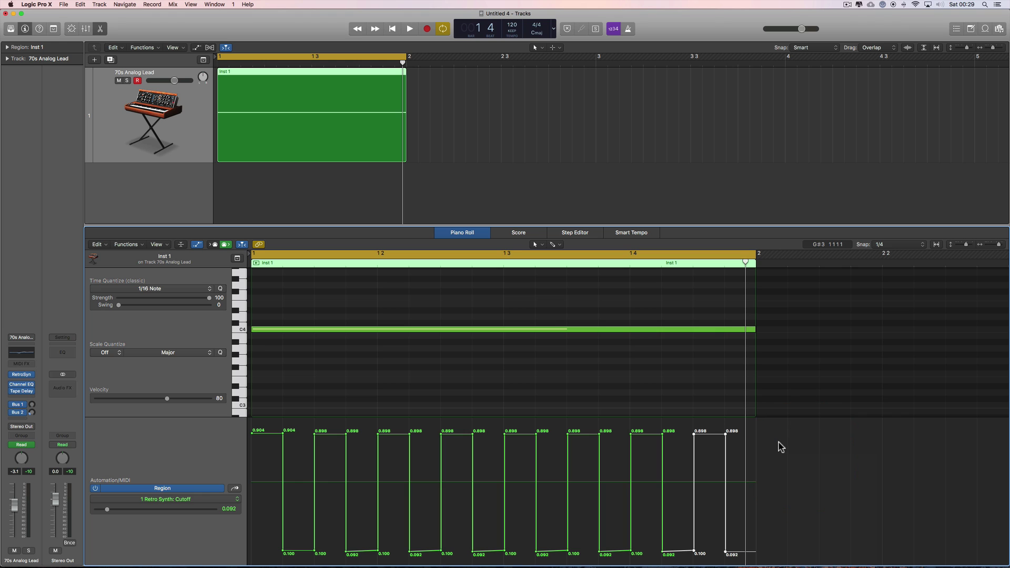
{"action": "left_click", "coordinate": [780, 446]}
{"action": "left_click", "coordinate": [136, 245]}
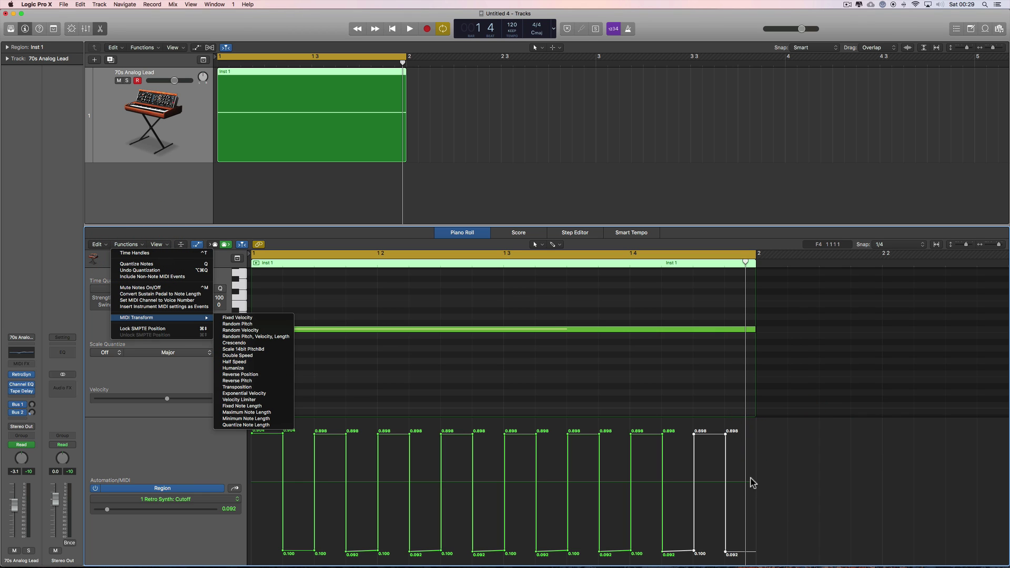
{"action": "left_click", "coordinate": [770, 453]}
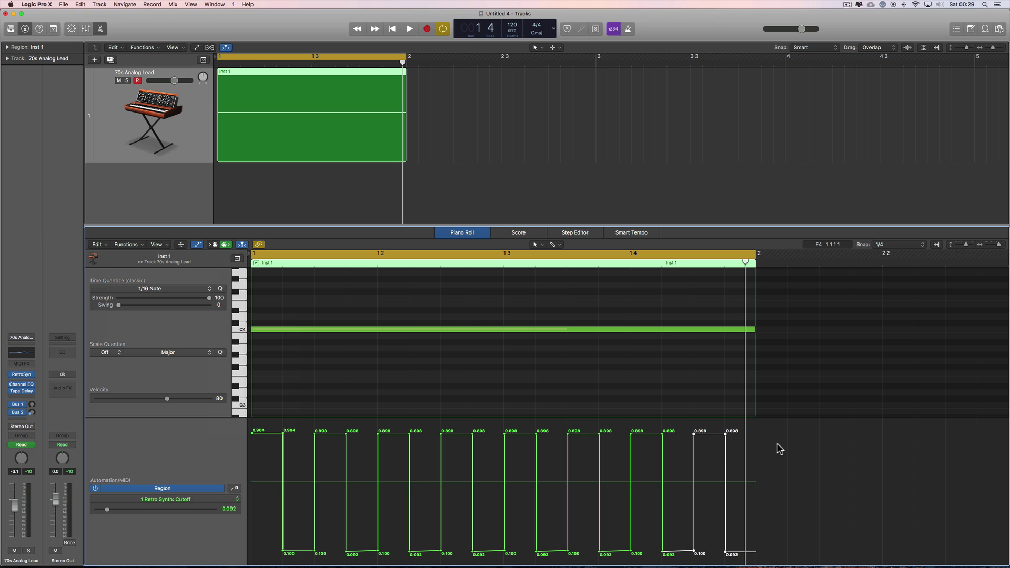
Step: Deselect the Cutoff points with the Automation Select tool and return to the Pointer tool
{"action": "right_click", "coordinate": [811, 448]}
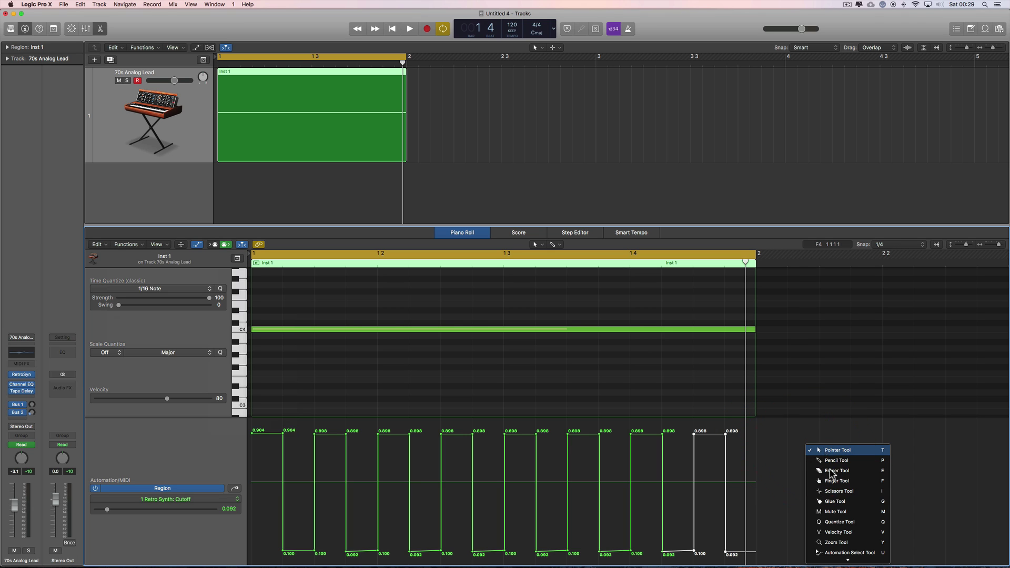
{"action": "left_click", "coordinate": [848, 556]}
{"action": "left_click", "coordinate": [740, 463]}
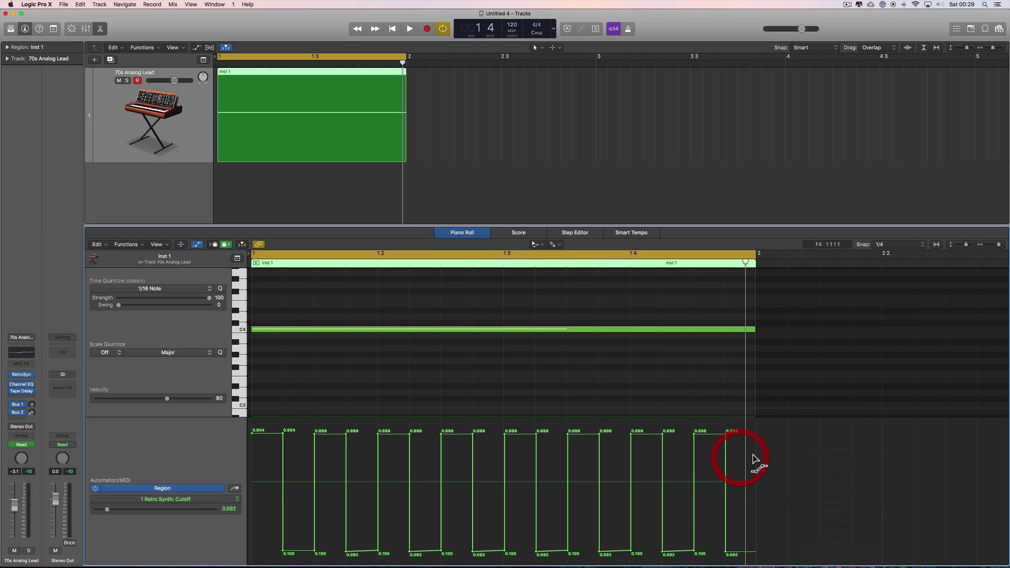
{"action": "right_click", "coordinate": [785, 453]}
{"action": "left_click", "coordinate": [758, 447]}
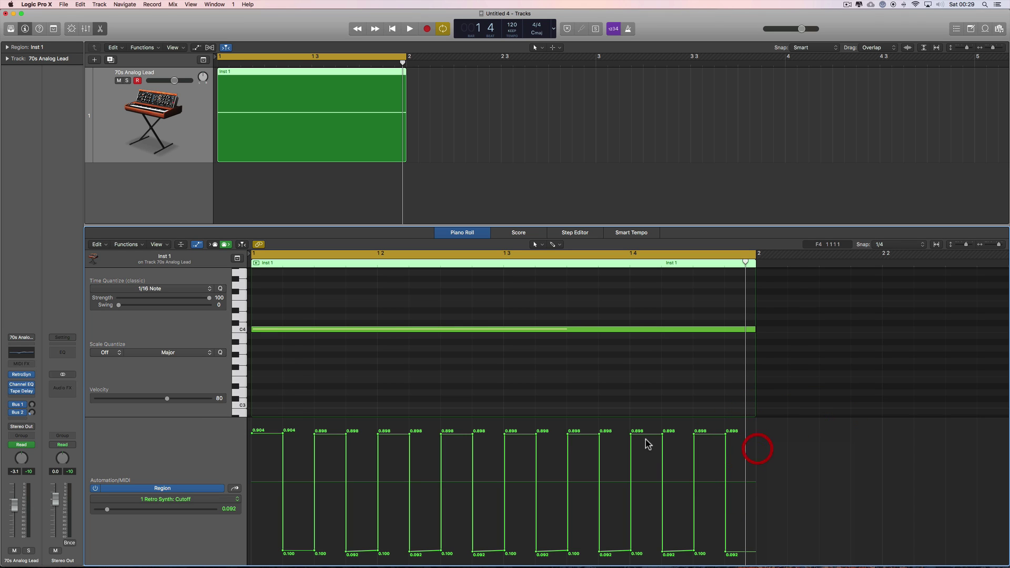
{"action": "right_click", "coordinate": [775, 448]}
{"action": "left_click", "coordinate": [747, 445]}
Step: Lower the high Cutoff segment in the second half of beat 2 to 0.718 and the one at beat 3, undoing each change
{"action": "left_click_drag", "start_coordinate": [456, 433], "coordinate": [456, 461]}
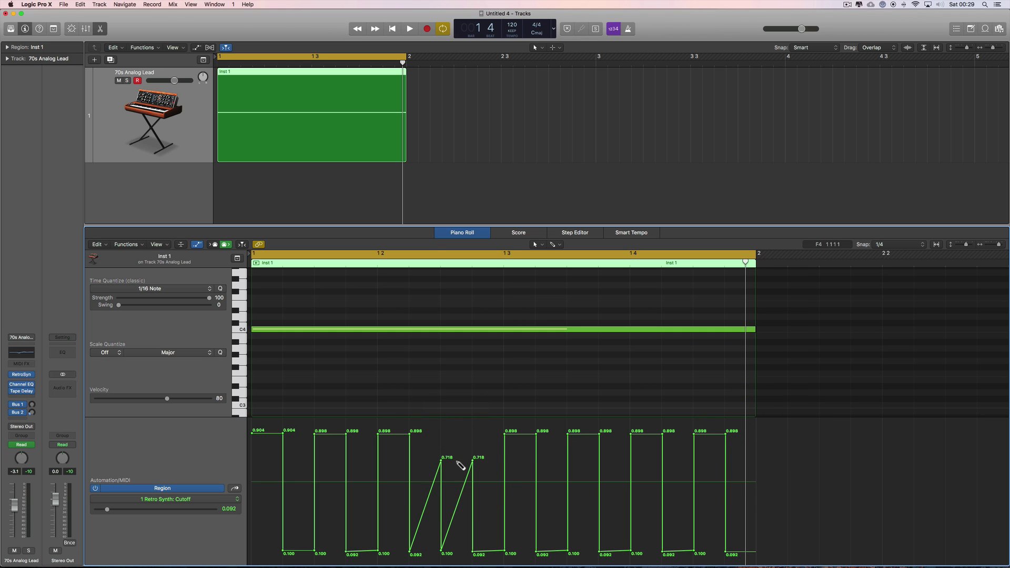
{"action": "key", "text": "super+z"}
{"action": "left_click_drag", "start_coordinate": [525, 439], "coordinate": [521, 474]}
{"action": "key", "text": "super+z"}
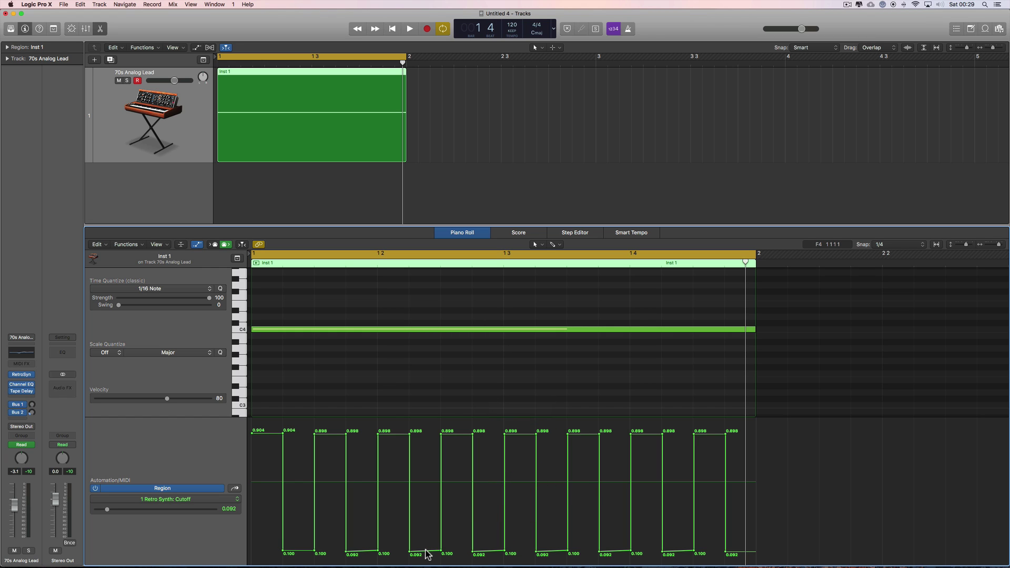
Step: Raise the low Cutoff segment after beat 2 to about 0.34 and the one before beat 2 to 0.286, undoing each change
{"action": "left_click_drag", "start_coordinate": [427, 554], "coordinate": [433, 517]}
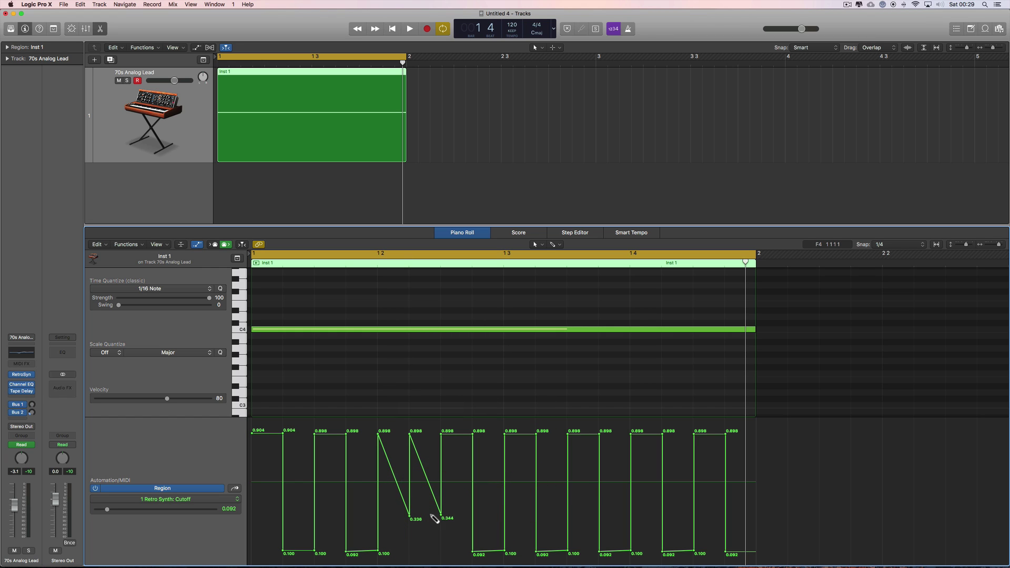
{"action": "key", "text": "super+z"}
{"action": "left_click_drag", "start_coordinate": [357, 554], "coordinate": [352, 525]}
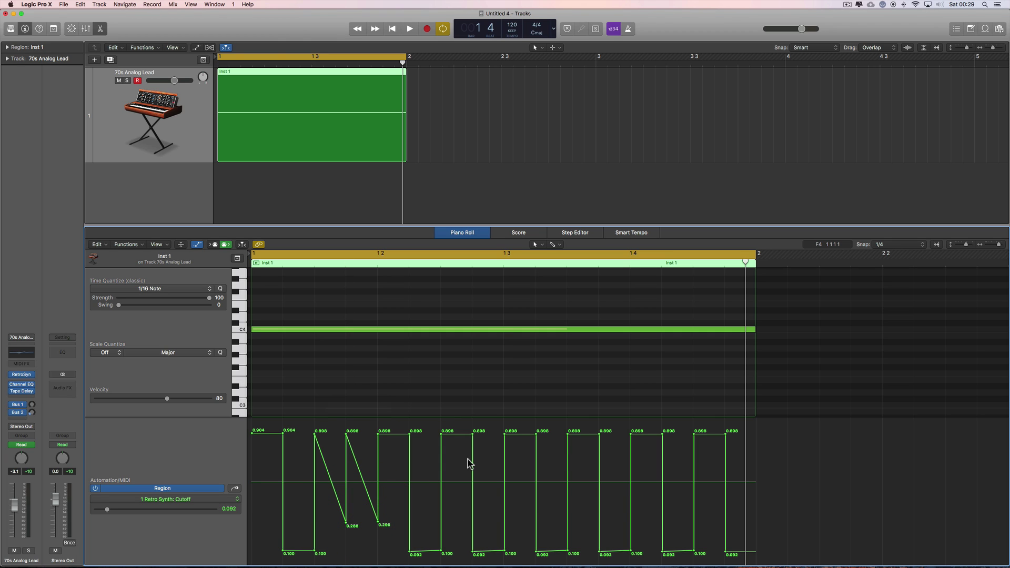
{"action": "key", "text": "super+z"}
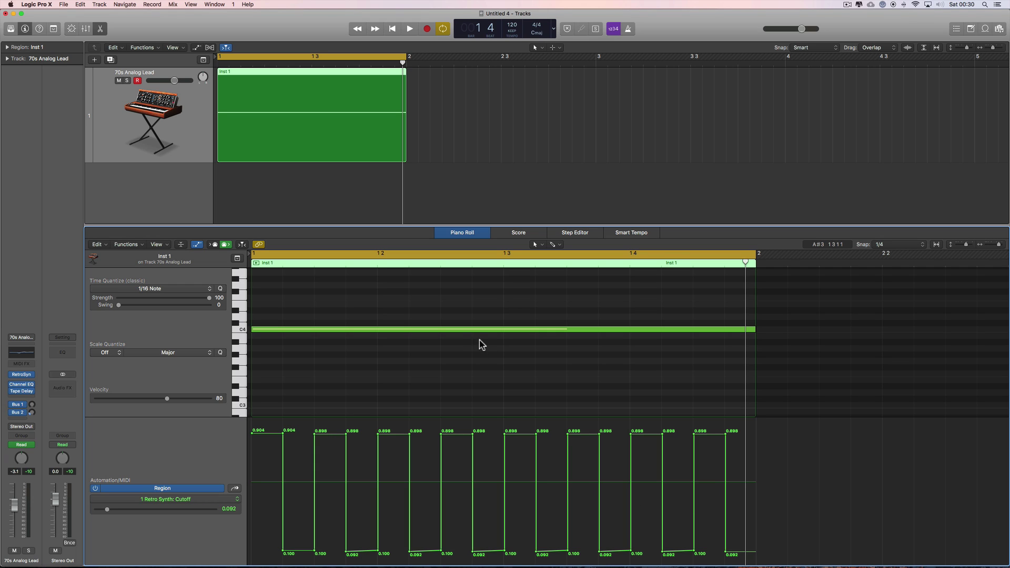
Step: Review the Piano Roll's editing tools and the parameters available for region automation
{"action": "right_click", "coordinate": [472, 308]}
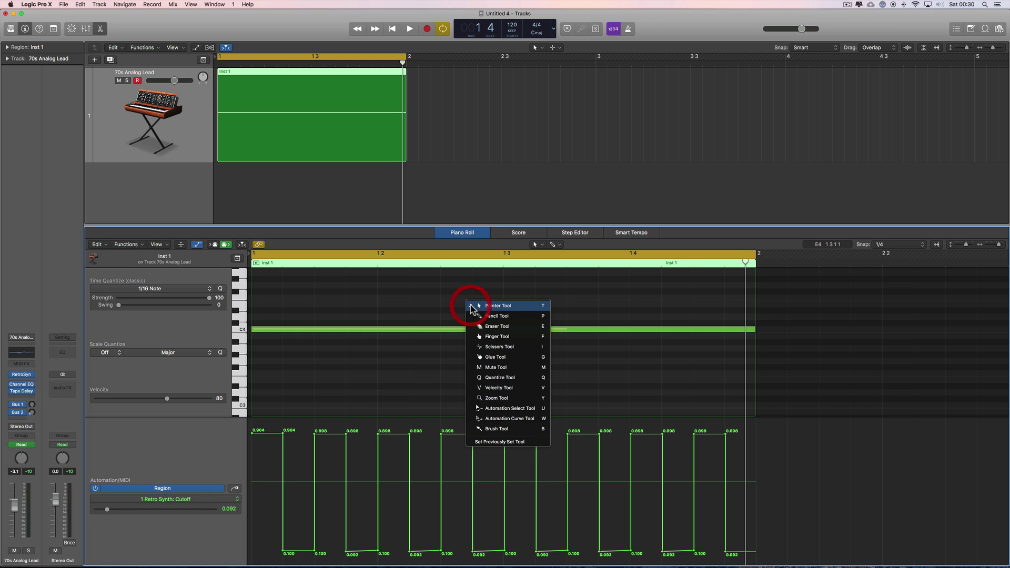
{"action": "left_click", "coordinate": [460, 244]}
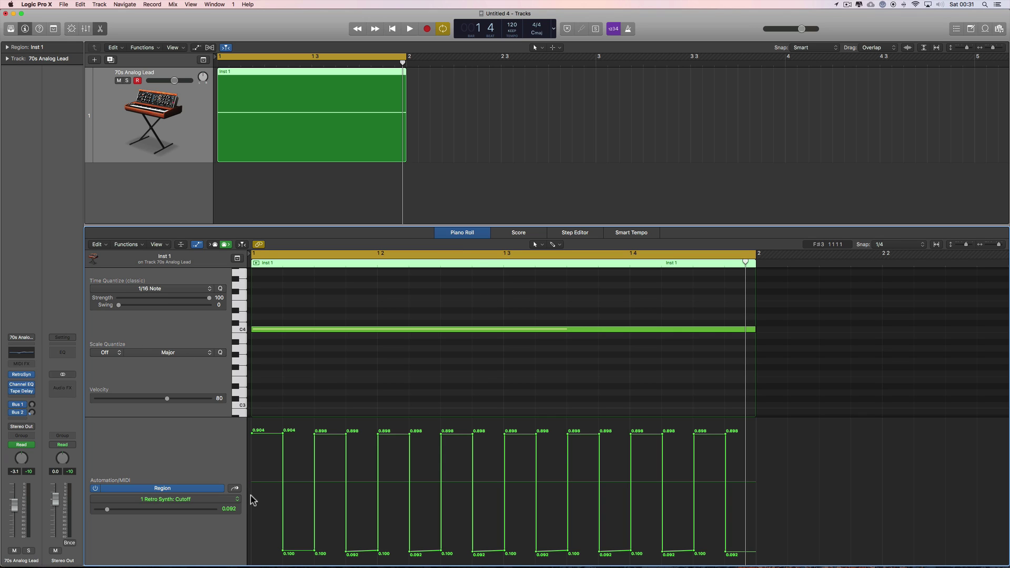
{"action": "left_click", "coordinate": [172, 503]}
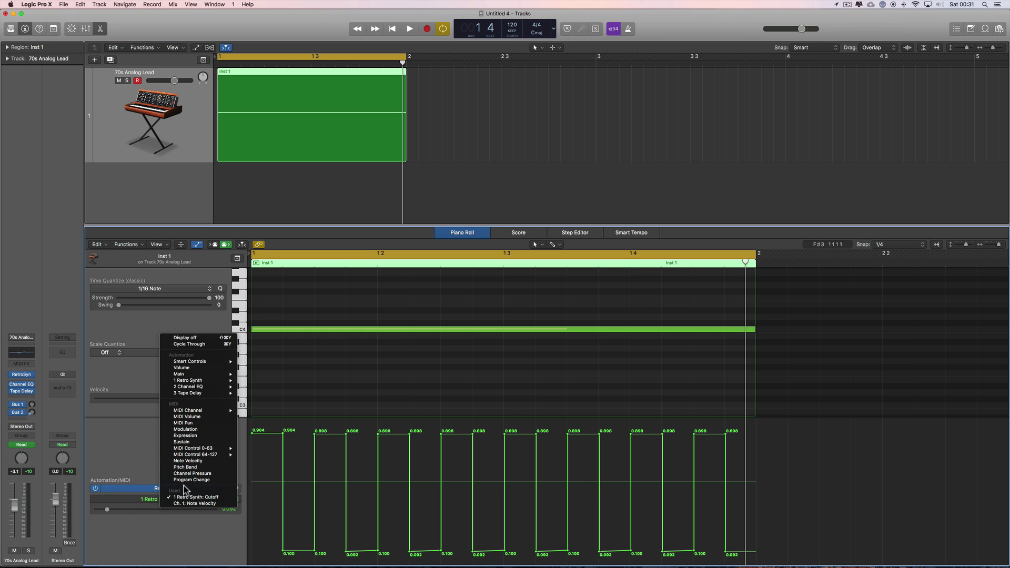
{"action": "left_click", "coordinate": [285, 495]}
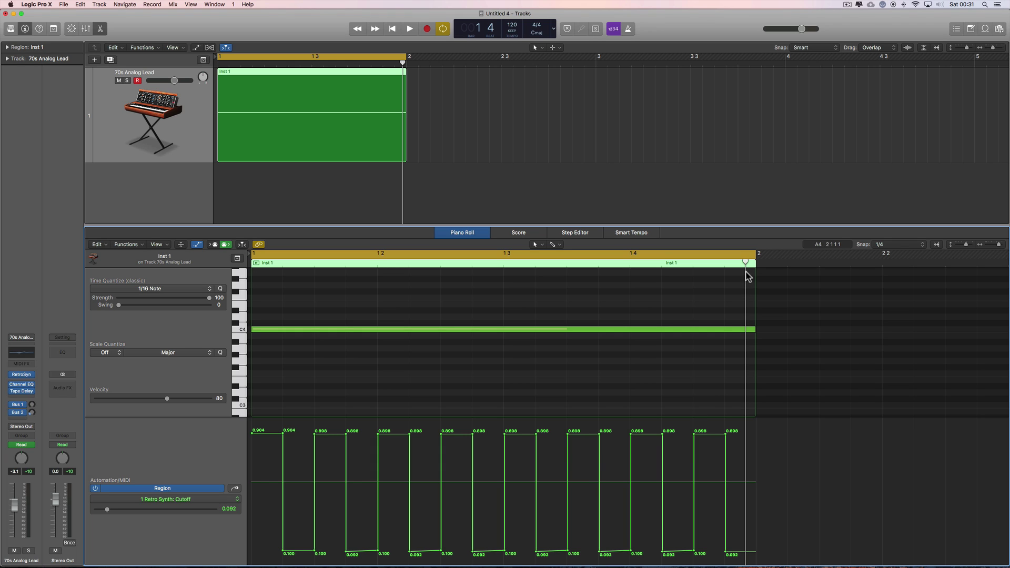
Step: Move the playhead past the region's end and look through the MIDI Transform presets
{"action": "left_click_drag", "start_coordinate": [745, 263], "coordinate": [866, 267]}
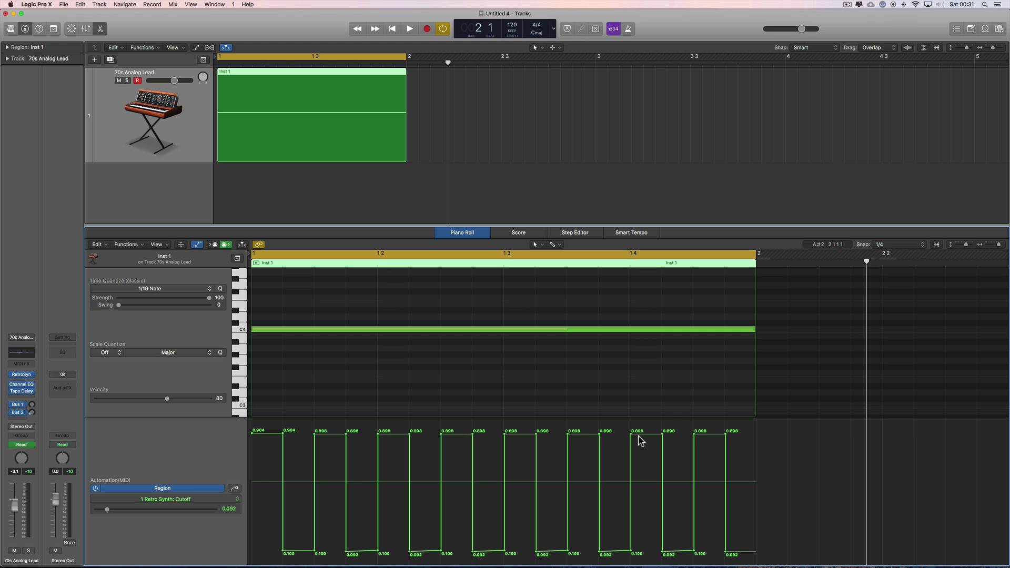
{"action": "left_click", "coordinate": [132, 246]}
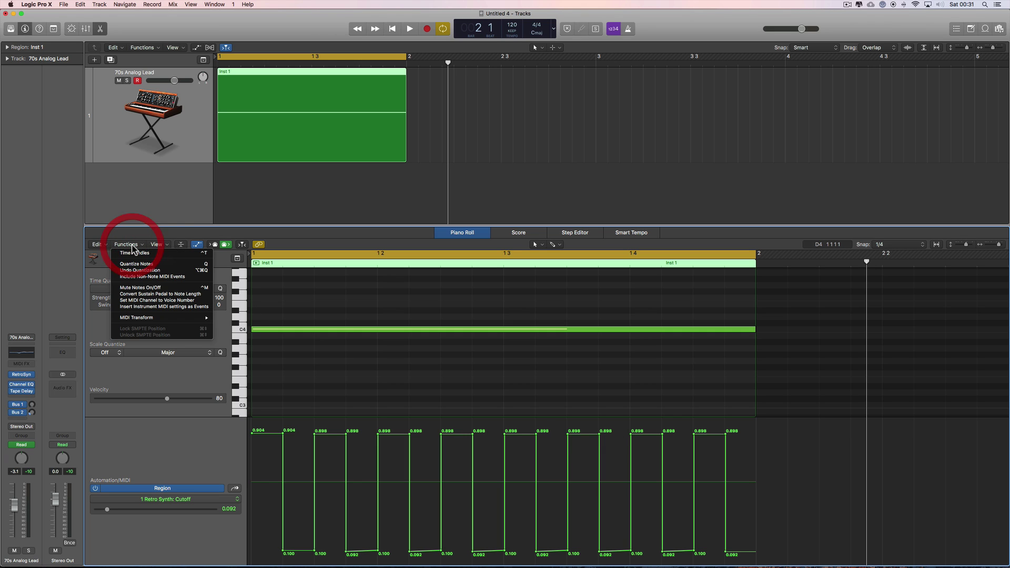
{"action": "mouse_move", "coordinate": [140, 320]}
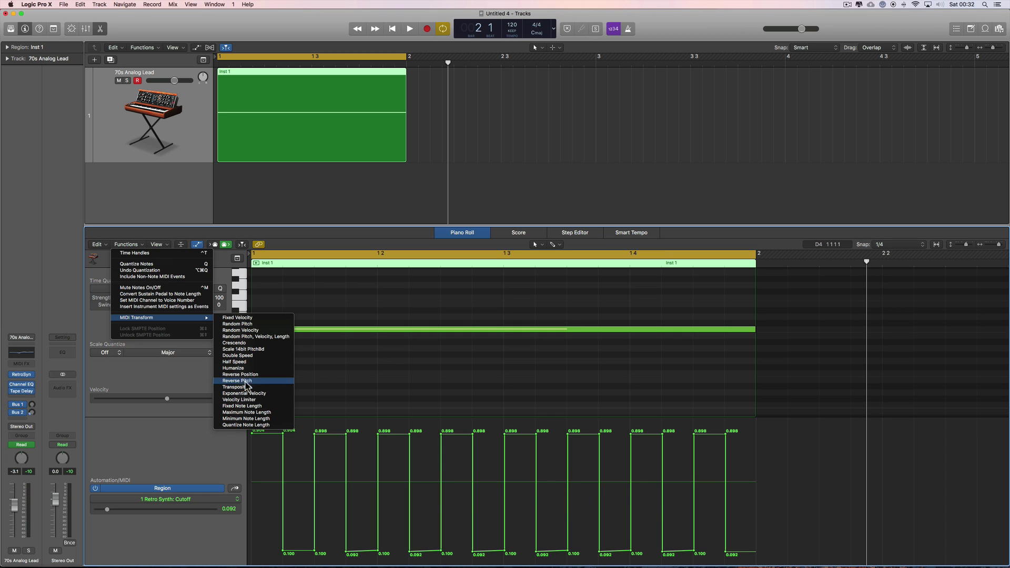
{"action": "left_click", "coordinate": [768, 459]}
Step: Double the step spacing by selecting the Cutoff points after the first with the Automation Select tool and applying the Half Speed transform
{"action": "right_click", "coordinate": [770, 456]}
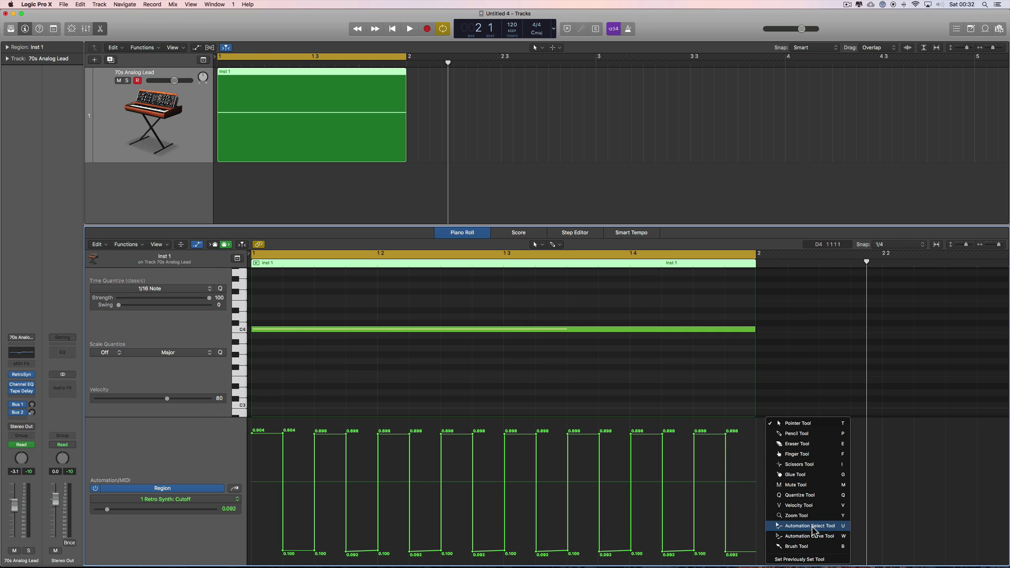
{"action": "left_click", "coordinate": [814, 536]}
{"action": "left_click_drag", "start_coordinate": [746, 421], "coordinate": [251, 551]}
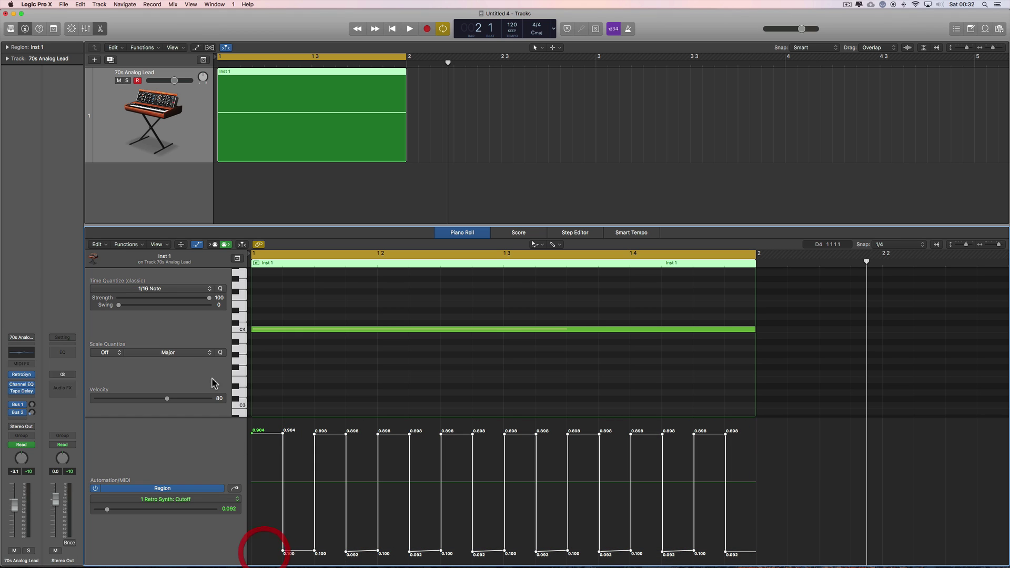
{"action": "left_click", "coordinate": [137, 245]}
{"action": "mouse_move", "coordinate": [191, 321]}
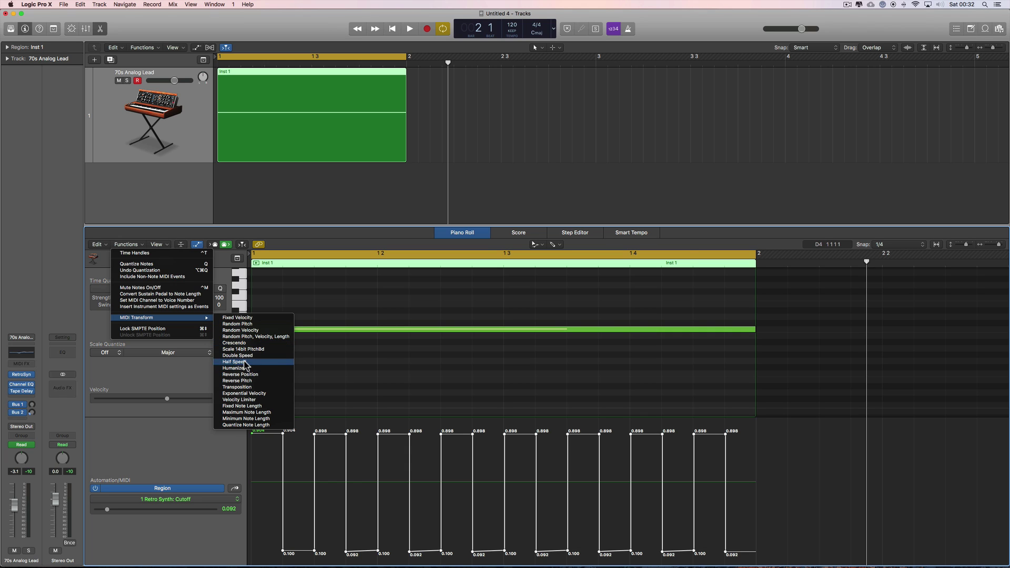
{"action": "left_click", "coordinate": [239, 362]}
{"action": "left_click", "coordinate": [605, 394]}
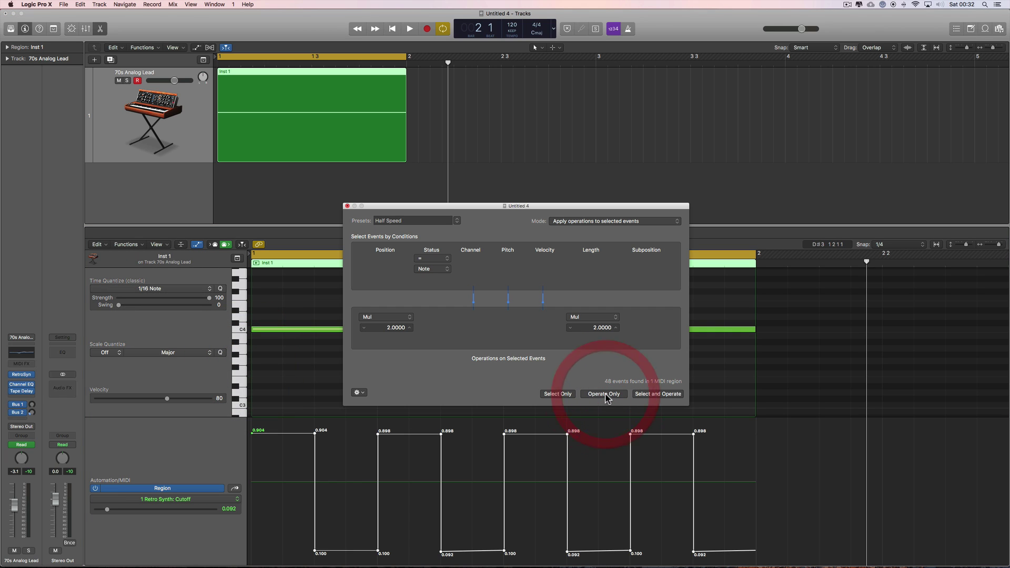
Step: Double the Cutoff step spacing again by applying the Half Speed transform to the selected points, and close the transform window
{"action": "left_click", "coordinate": [141, 245]}
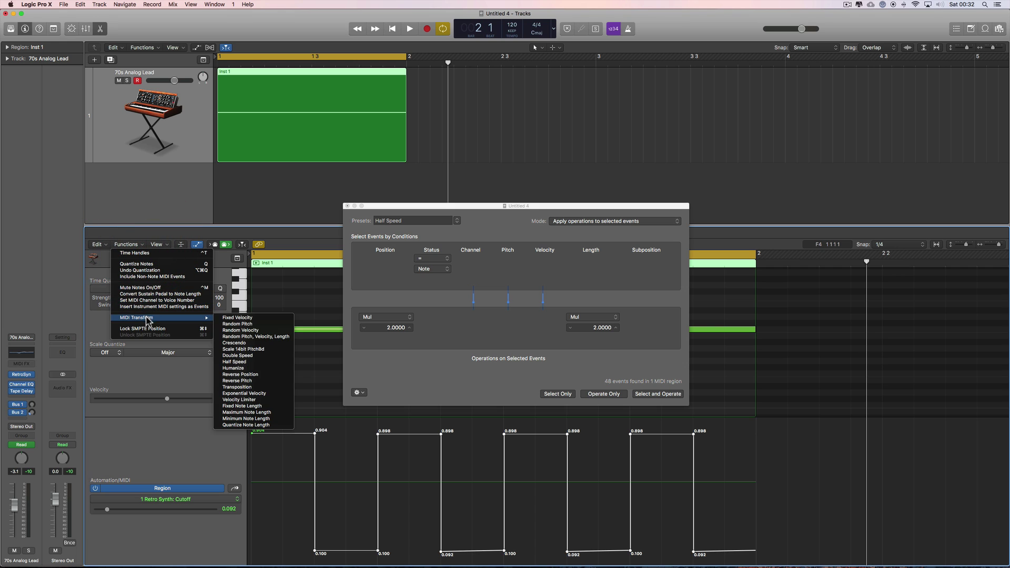
{"action": "left_click", "coordinate": [237, 362]}
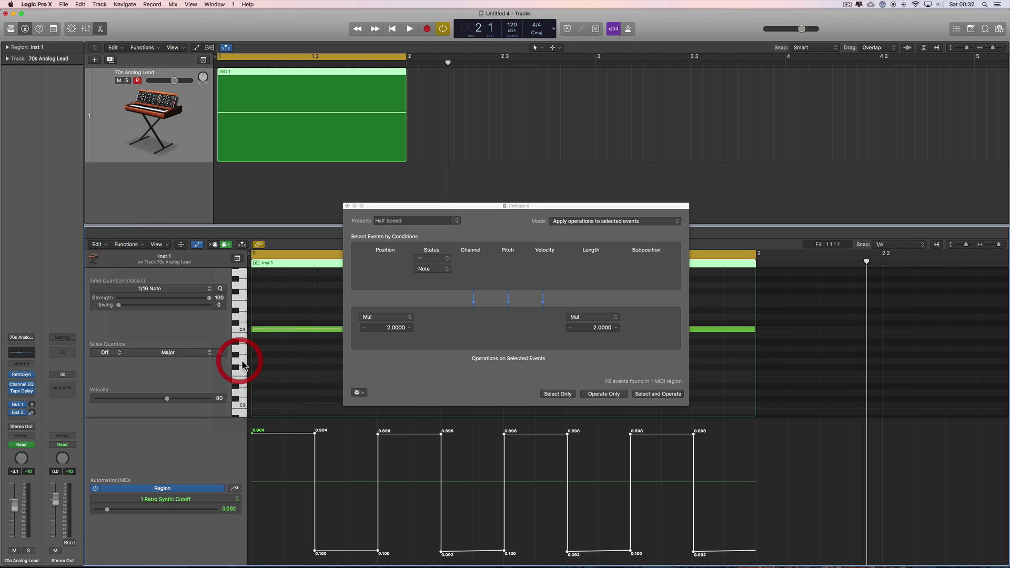
{"action": "left_click", "coordinate": [605, 394]}
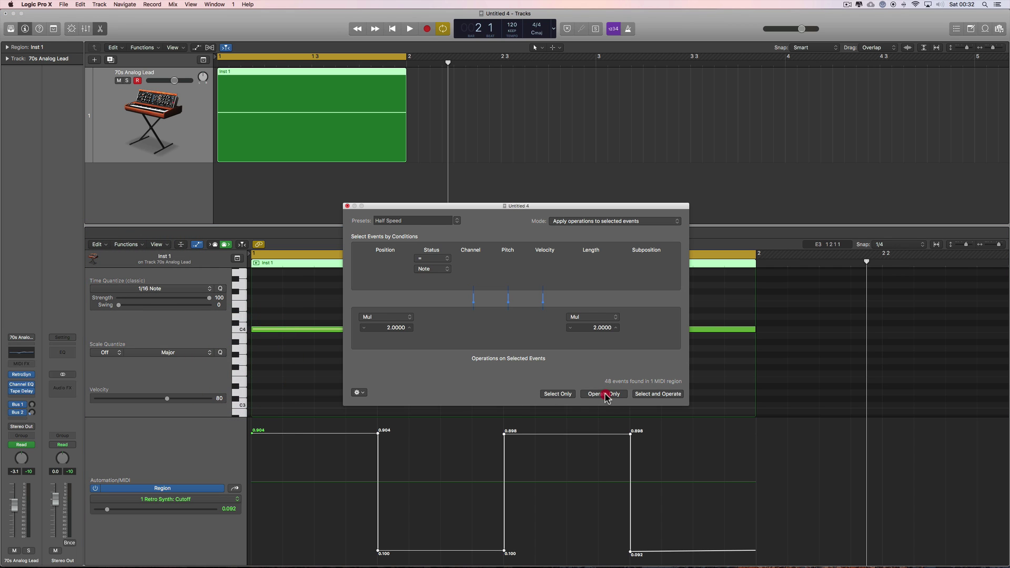
{"action": "left_click", "coordinate": [347, 206]}
Step: Switch the Piano Roll to the Pointer tool and deselect the Cutoff automation points
{"action": "right_click", "coordinate": [536, 466]}
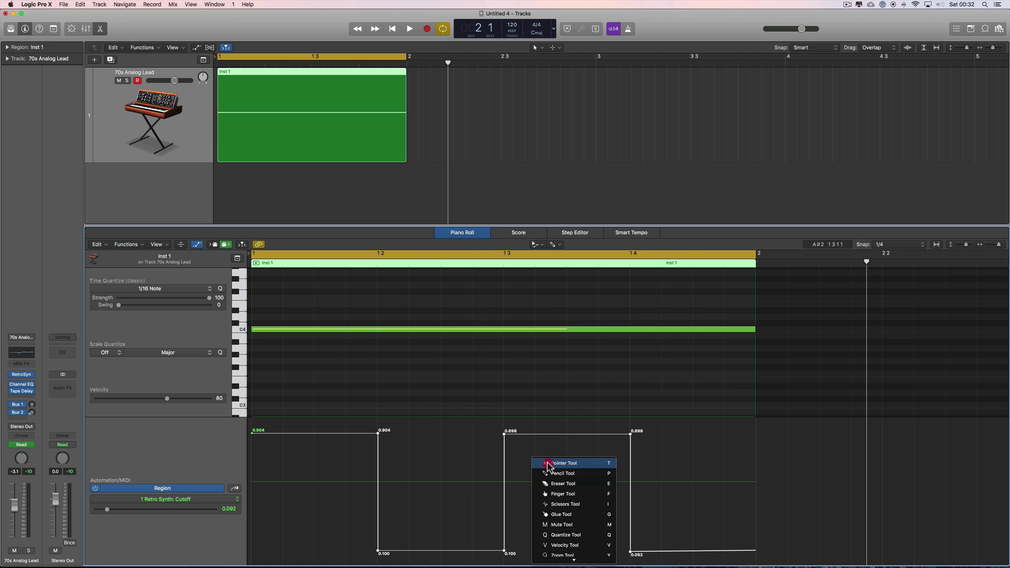
{"action": "left_click", "coordinate": [562, 437]}
{"action": "left_click", "coordinate": [563, 450]}
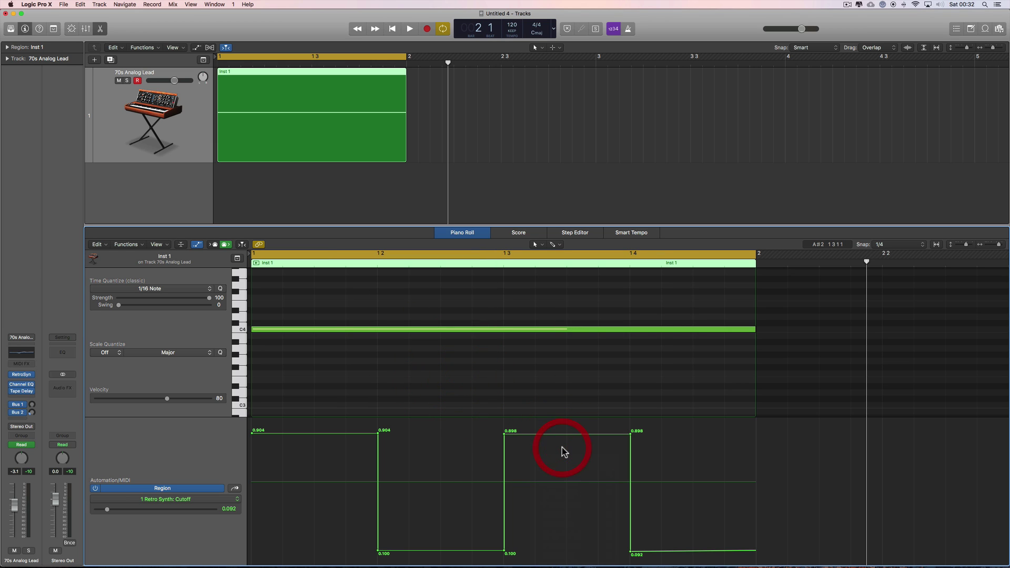
Step: Lower the high Cutoff segment after beat 3 to about 0.77 and raise the low one after beat 2 to about 0.25, undoing each change
{"action": "left_click_drag", "start_coordinate": [562, 437], "coordinate": [559, 458]}
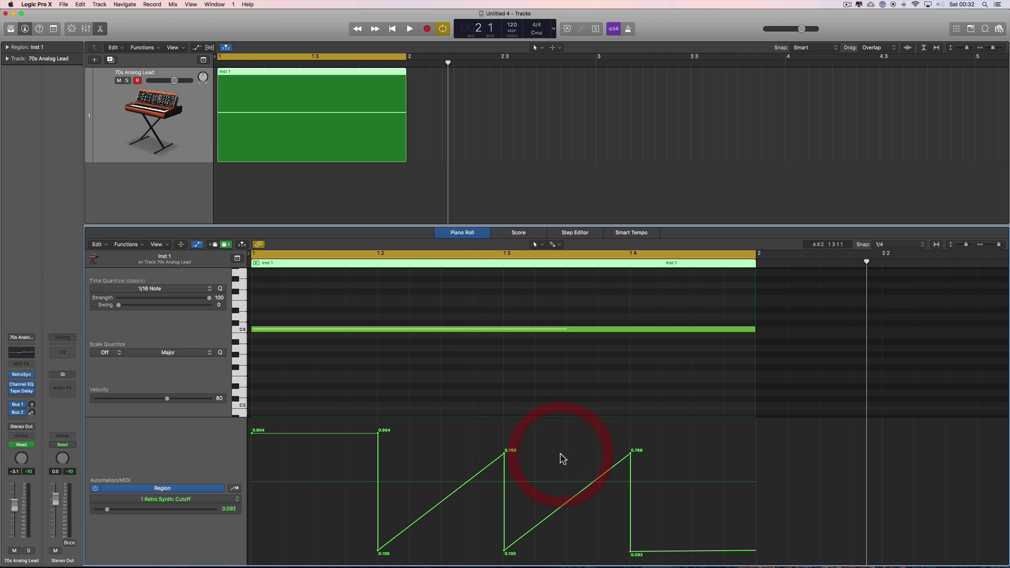
{"action": "key", "text": "super+z"}
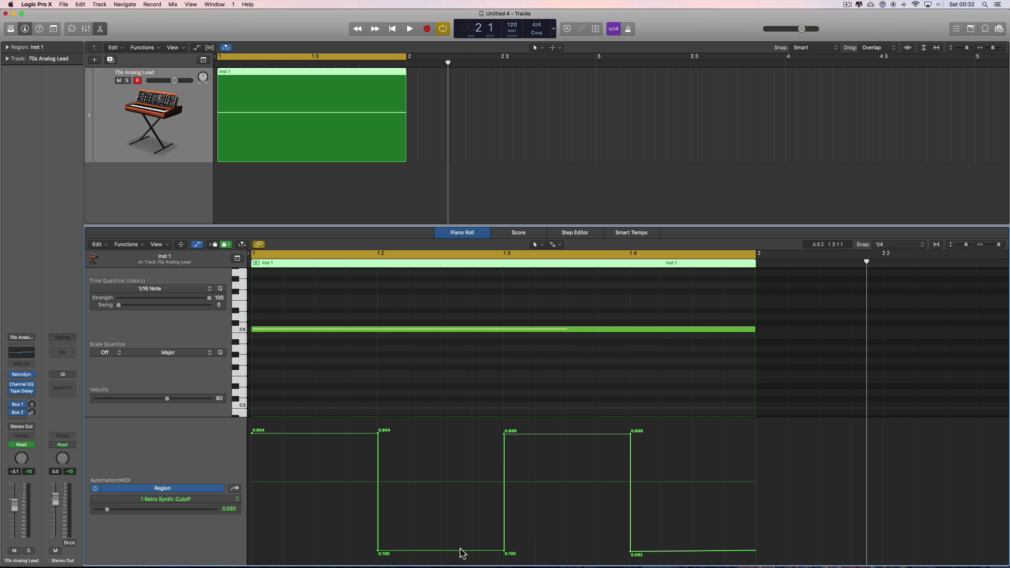
{"action": "left_click_drag", "start_coordinate": [462, 551], "coordinate": [461, 529]}
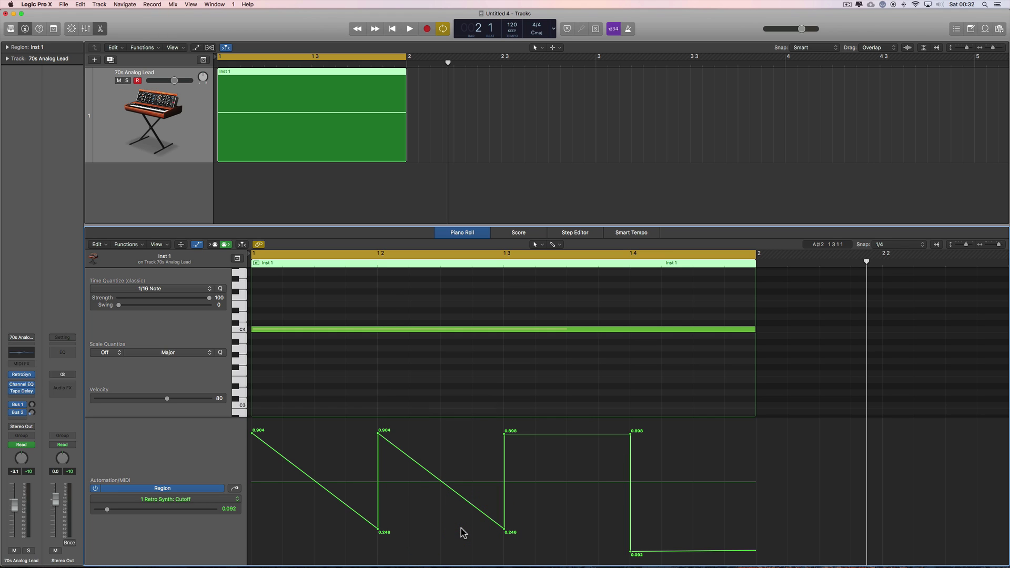
{"action": "key", "text": "super+z"}
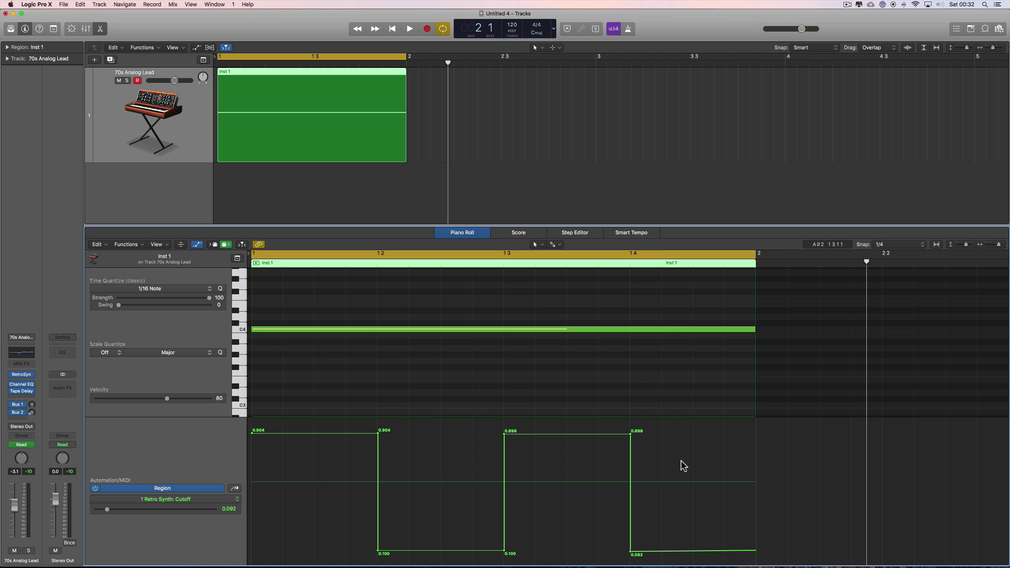